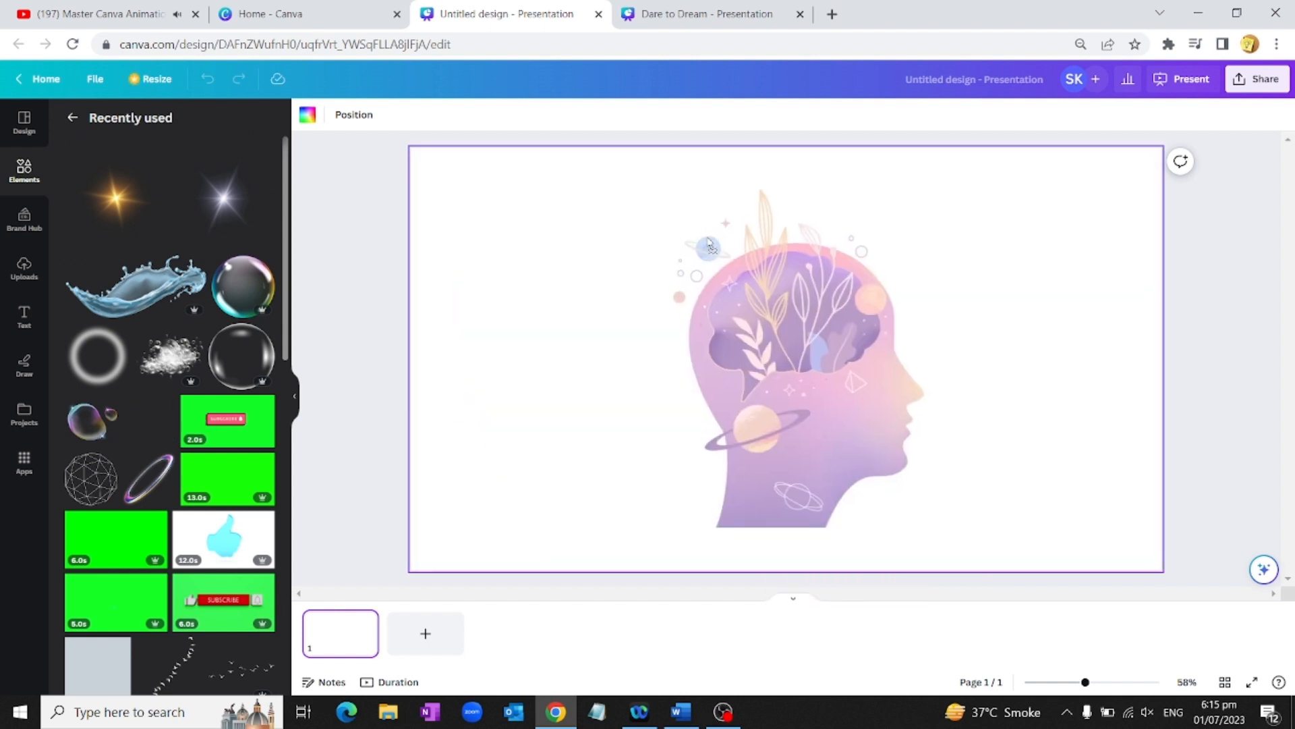
Step: Shrink the head illustration from its corner so it sits smaller and higher on the slide
drag(938, 223, 838, 358)
Step: Add a heading text box under the head illustration reading 'Dare to Dream', correcting the typo
click(23, 319)
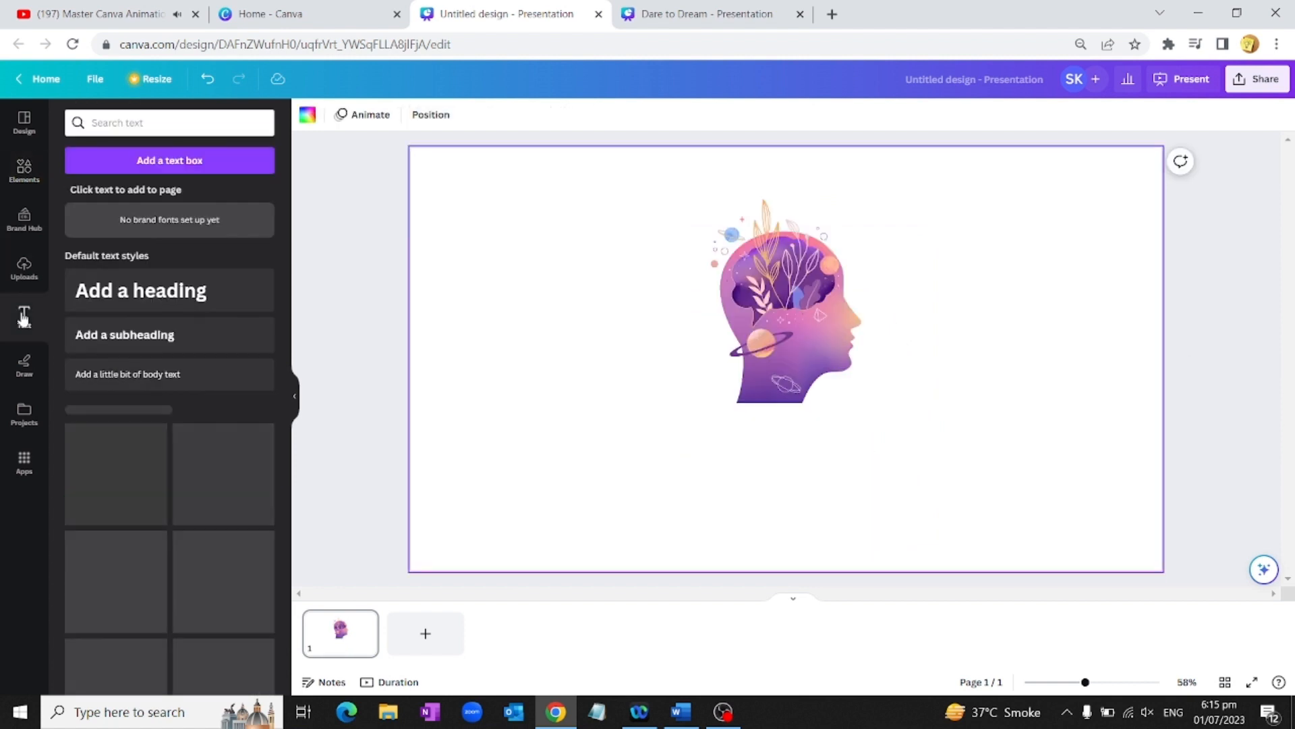
click(170, 294)
text(Dare ti)
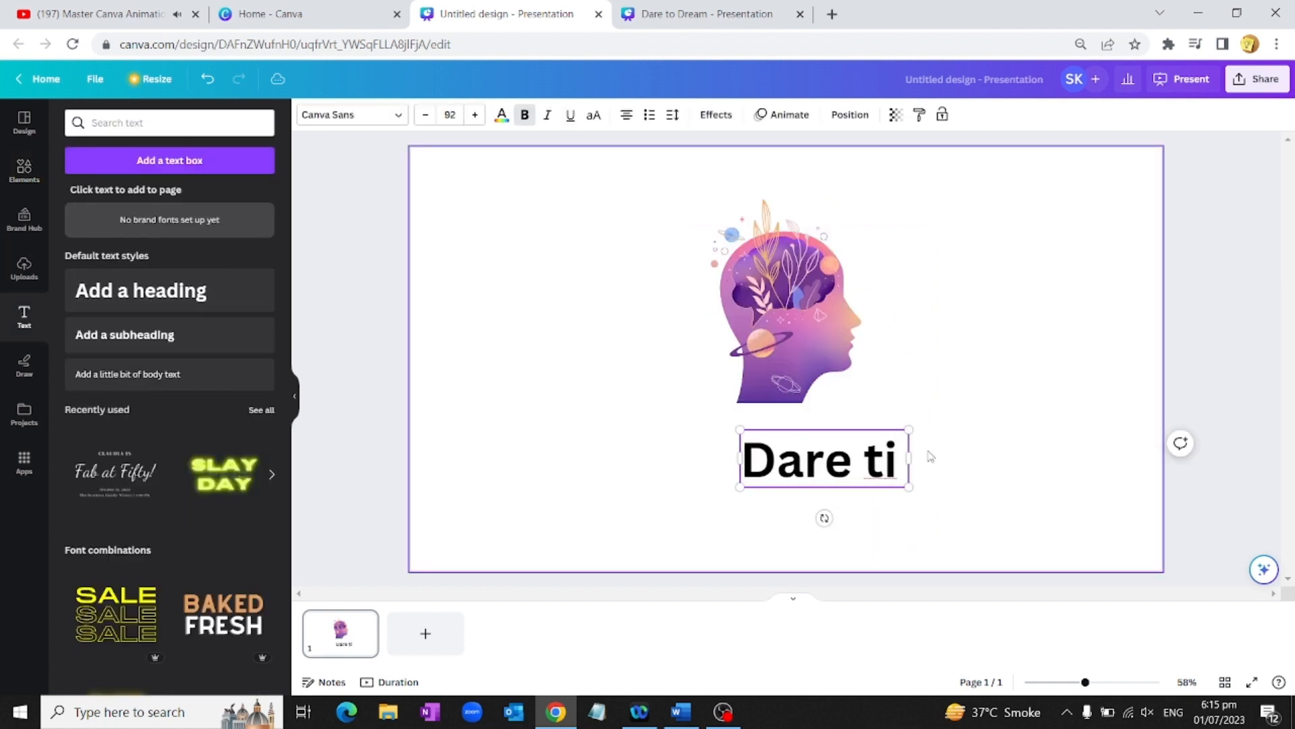
key(BackSpace)
text(o Drea)
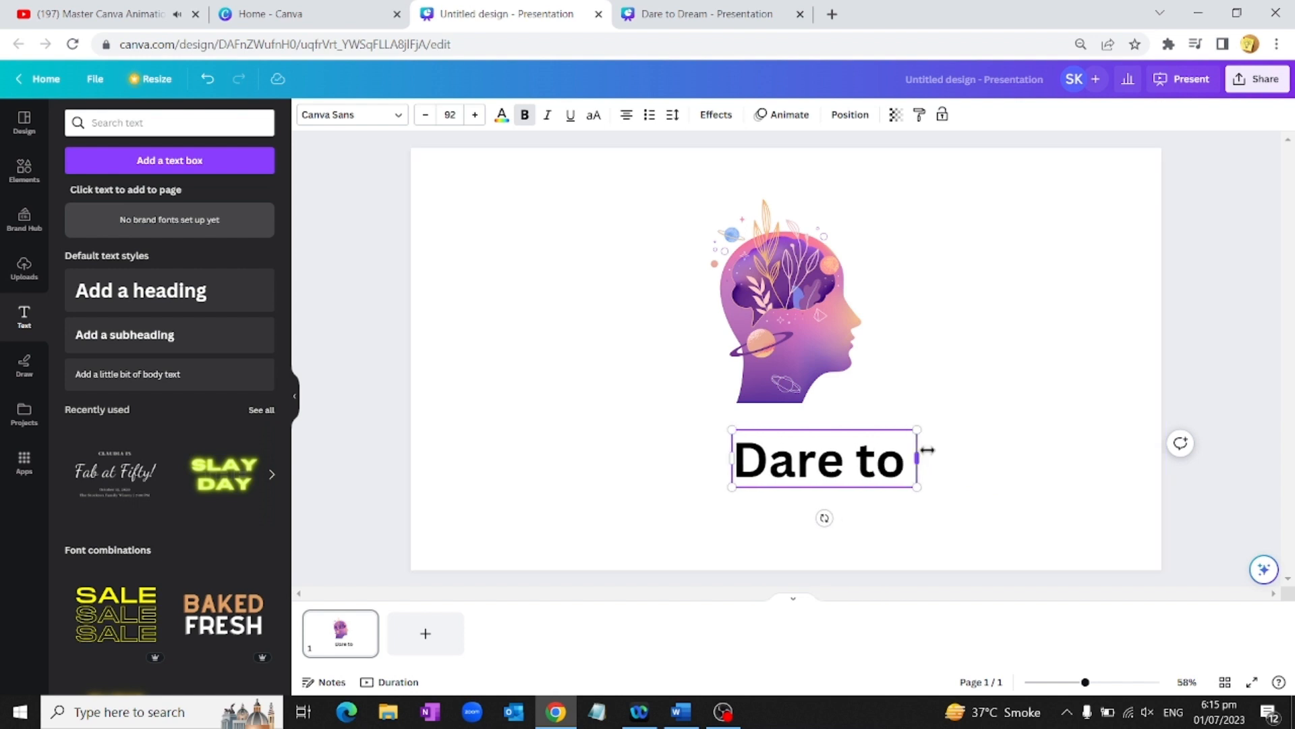
text(m)
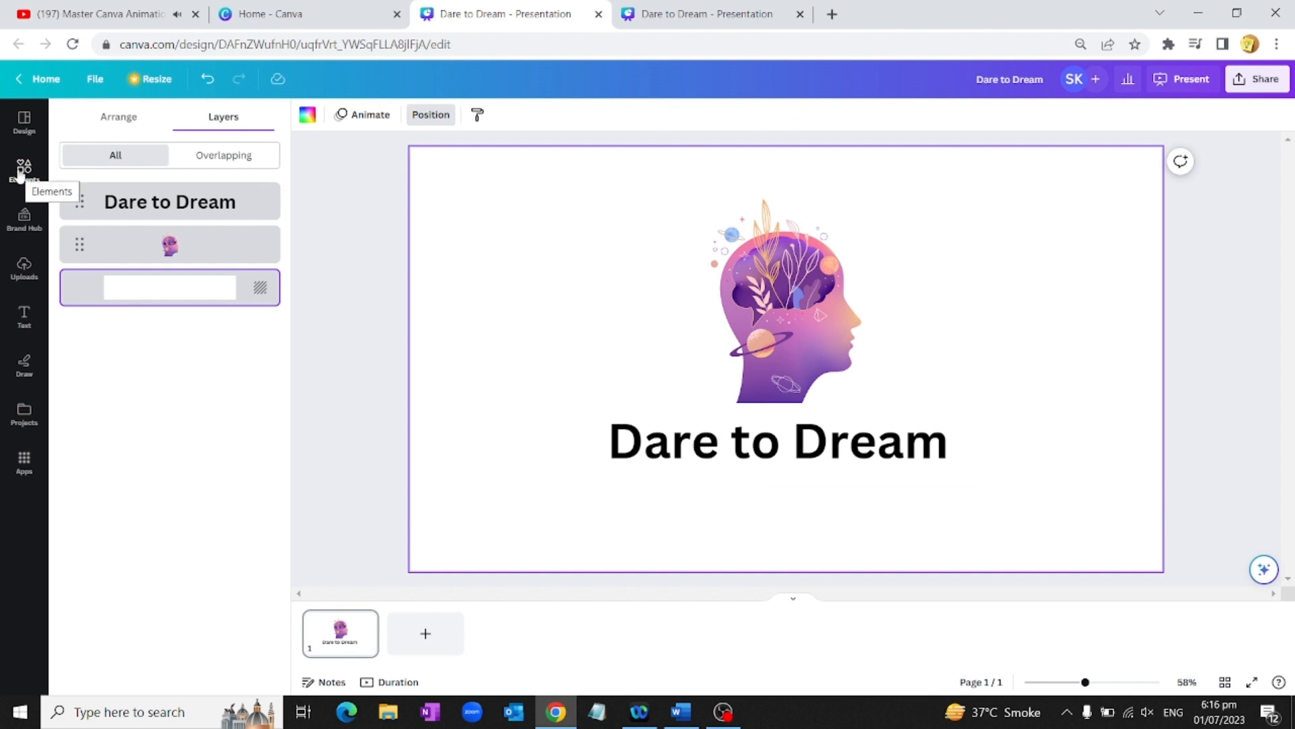
click(20, 168)
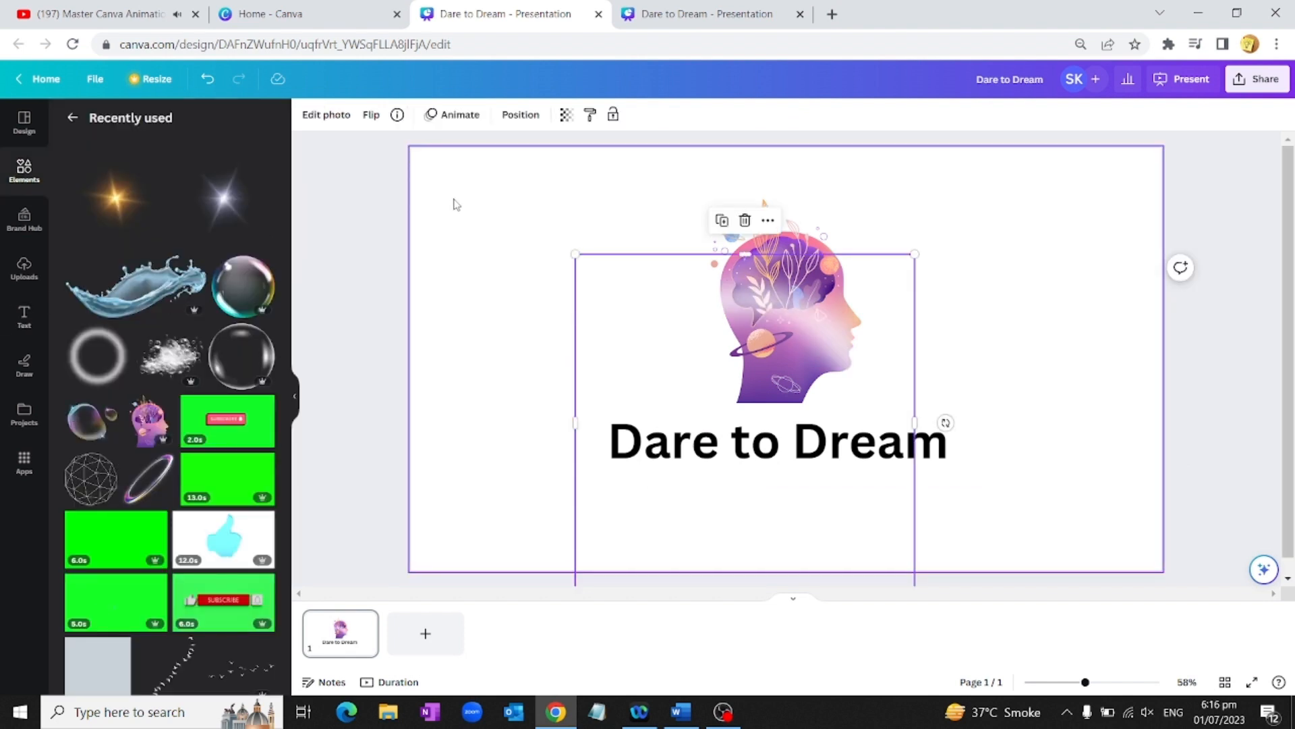
Step: Give the page a blue-to-purple gradient background after trying an orange-purple one
click(398, 181)
click(308, 115)
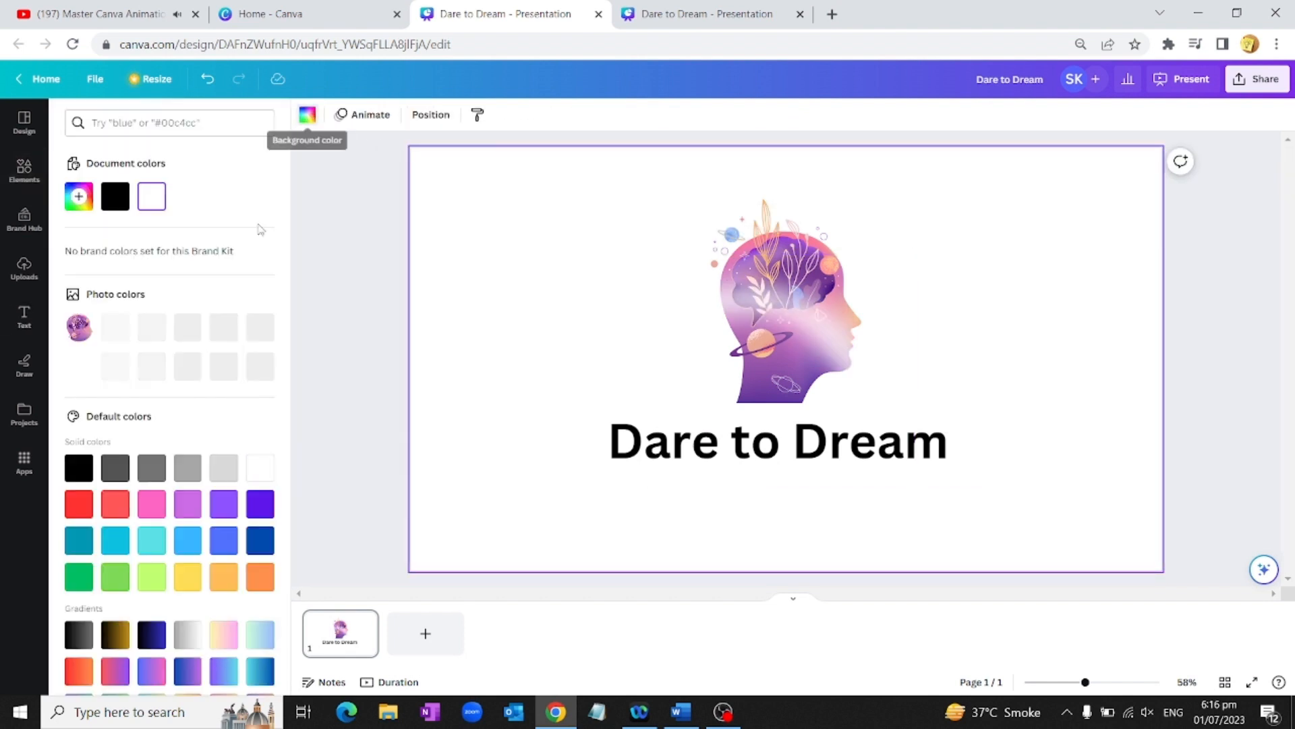
scroll(184, 450, down, 2)
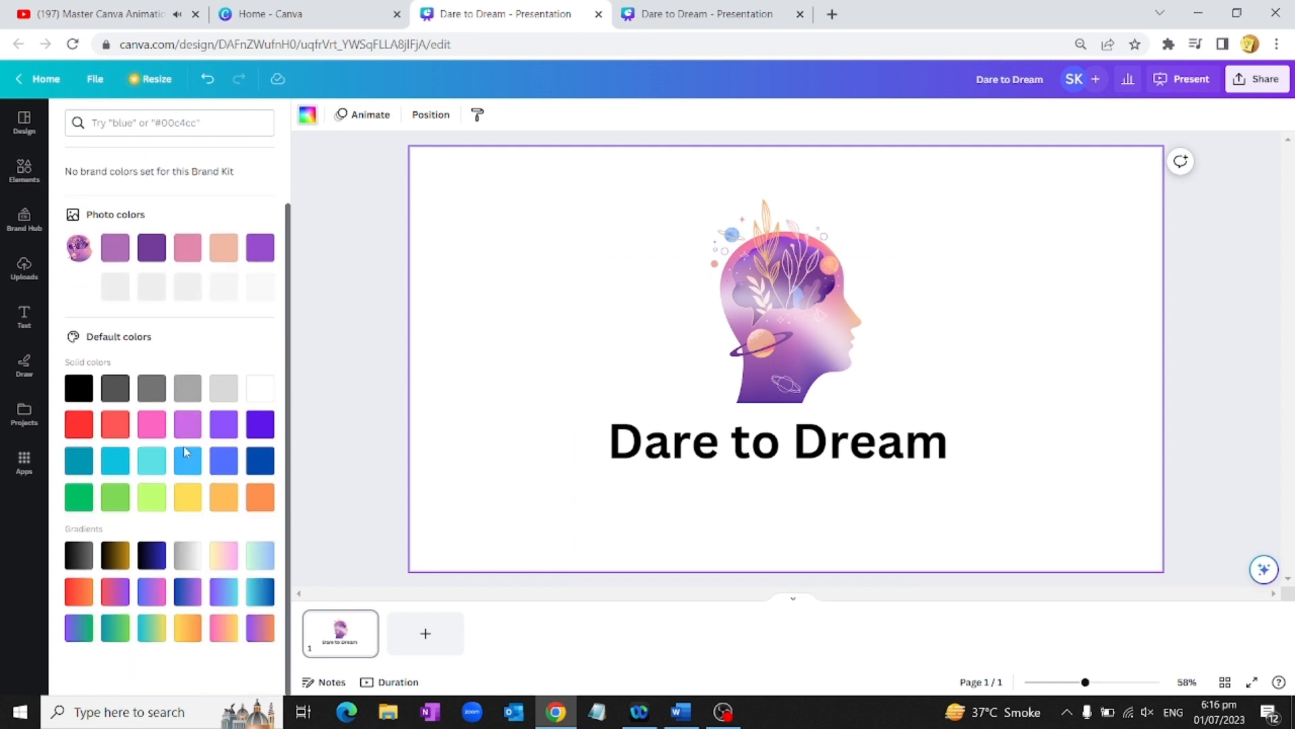
click(261, 628)
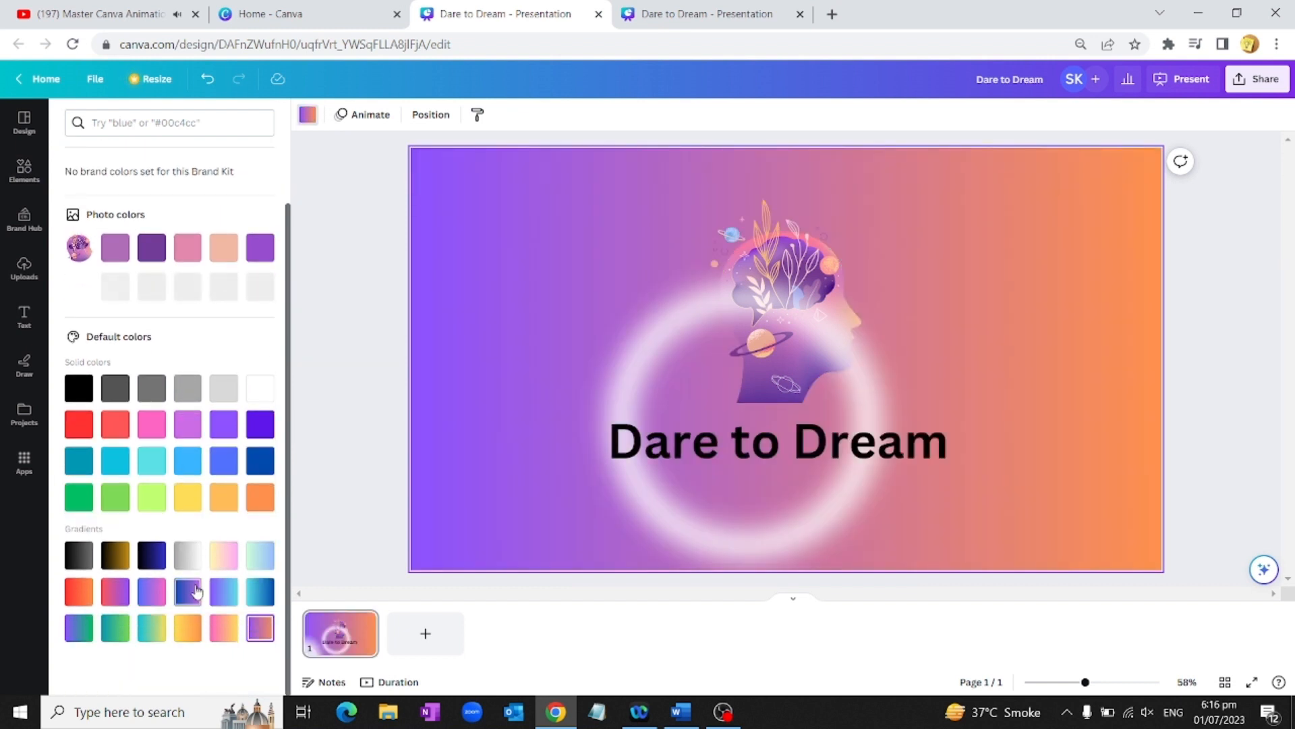
click(188, 592)
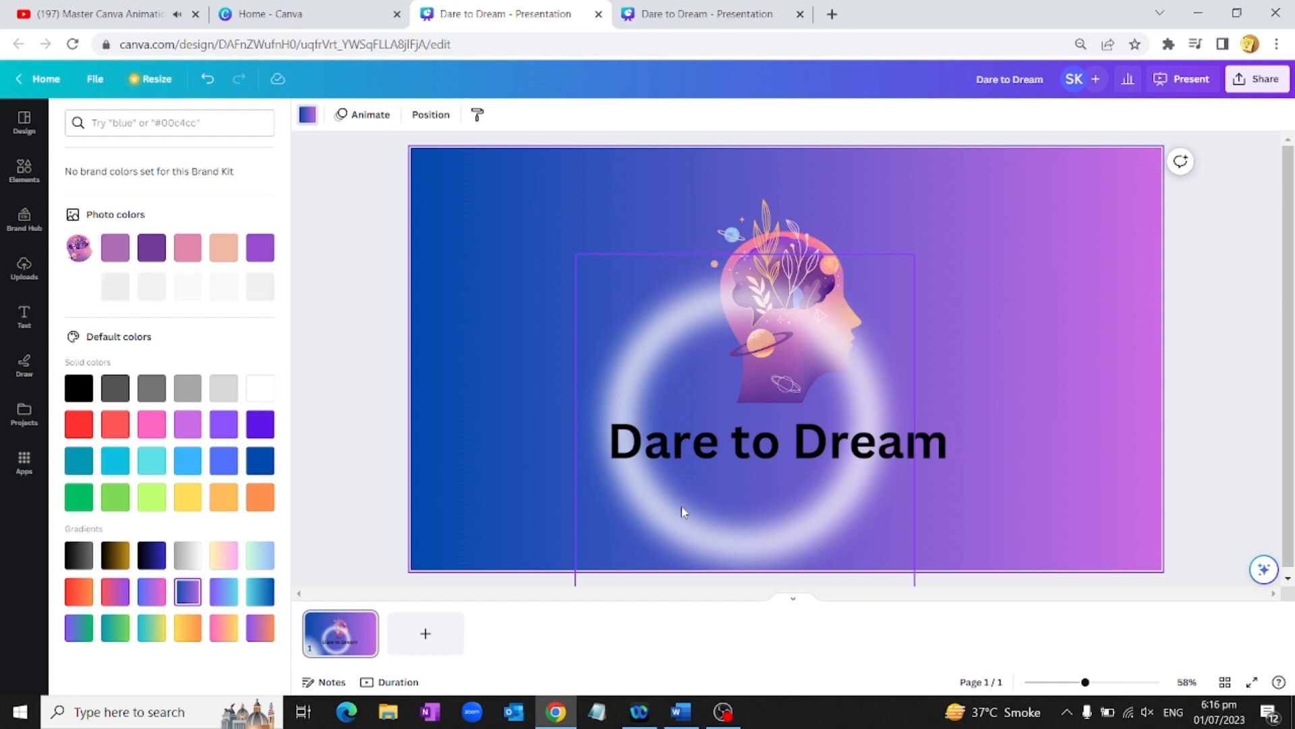
Step: Centre the glow ring behind the head and make the 'Dare to Dream' title white
drag(681, 506, 714, 395)
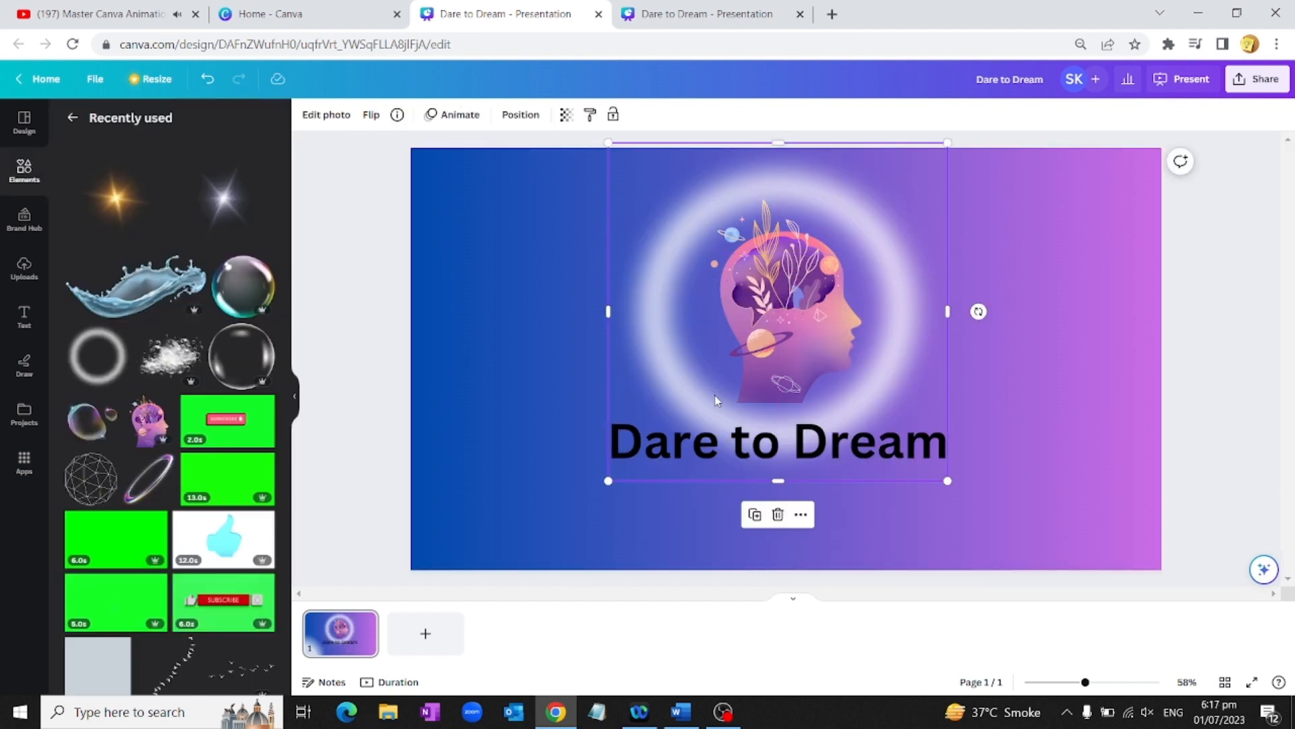
click(944, 445)
drag(946, 445, 591, 454)
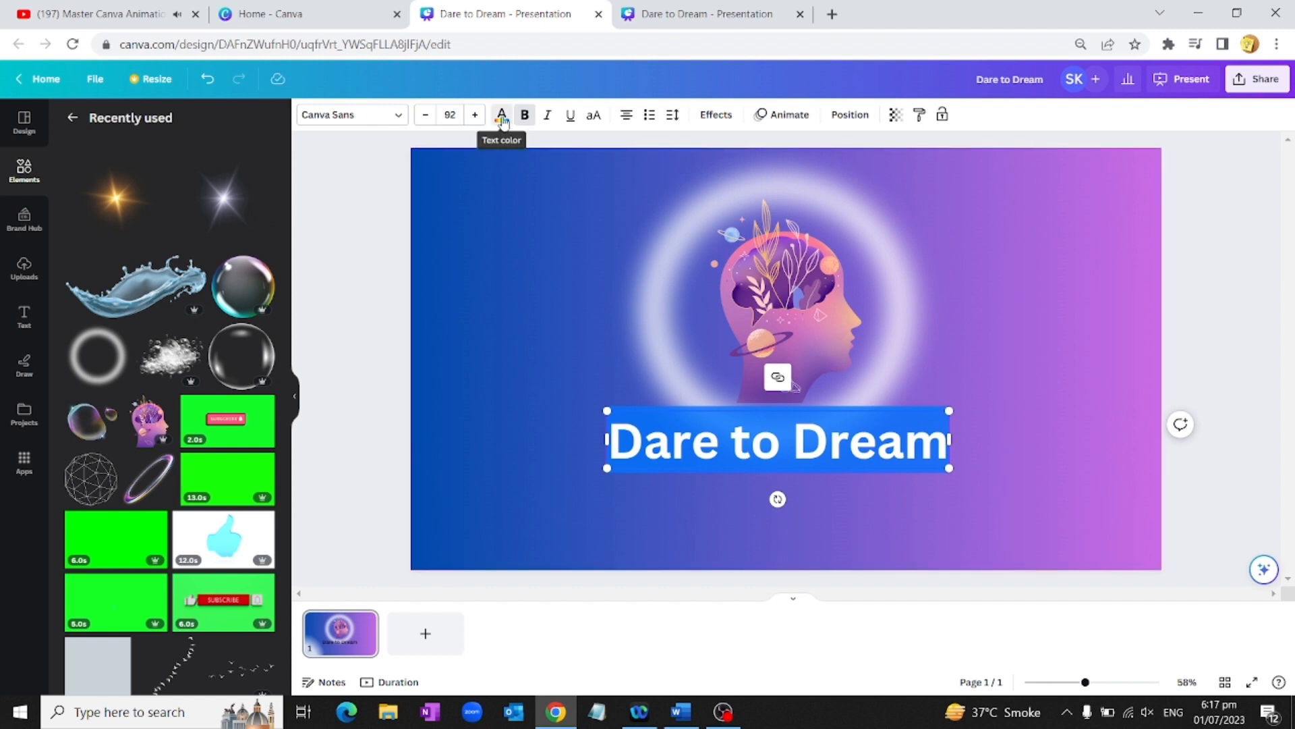
click(502, 117)
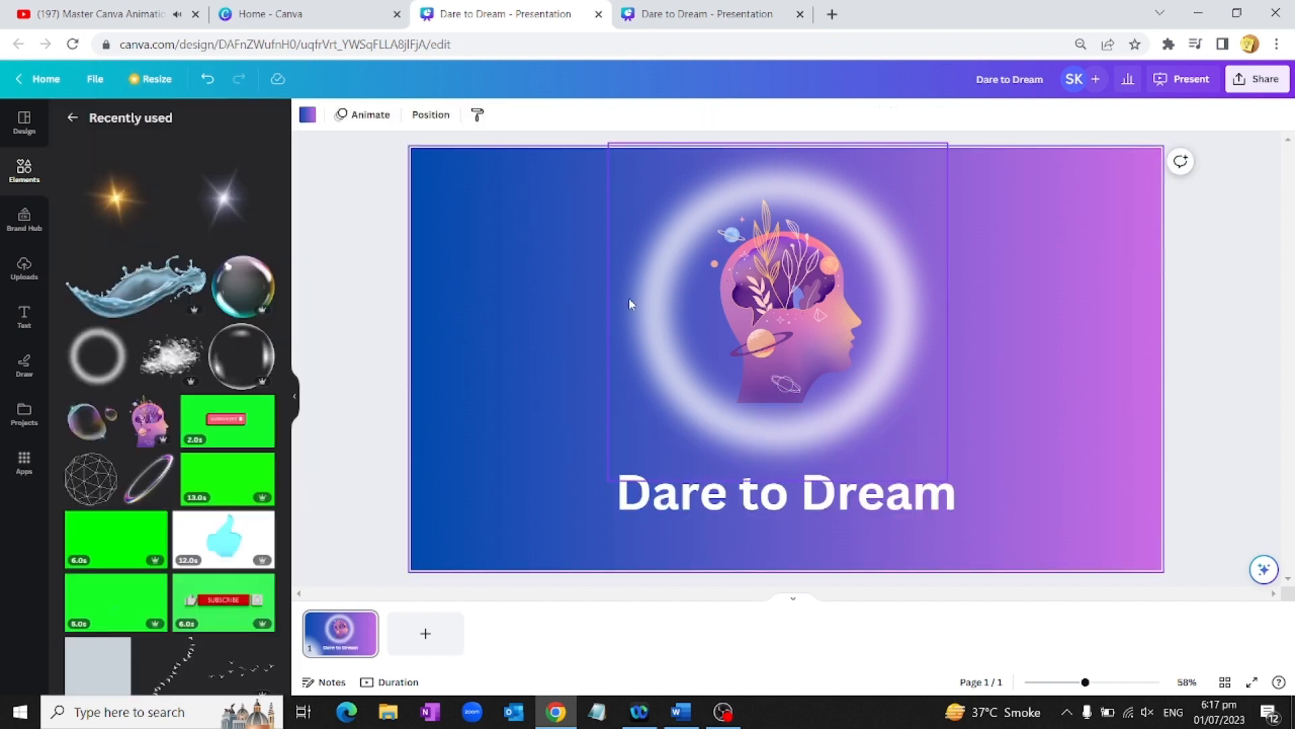
click(369, 125)
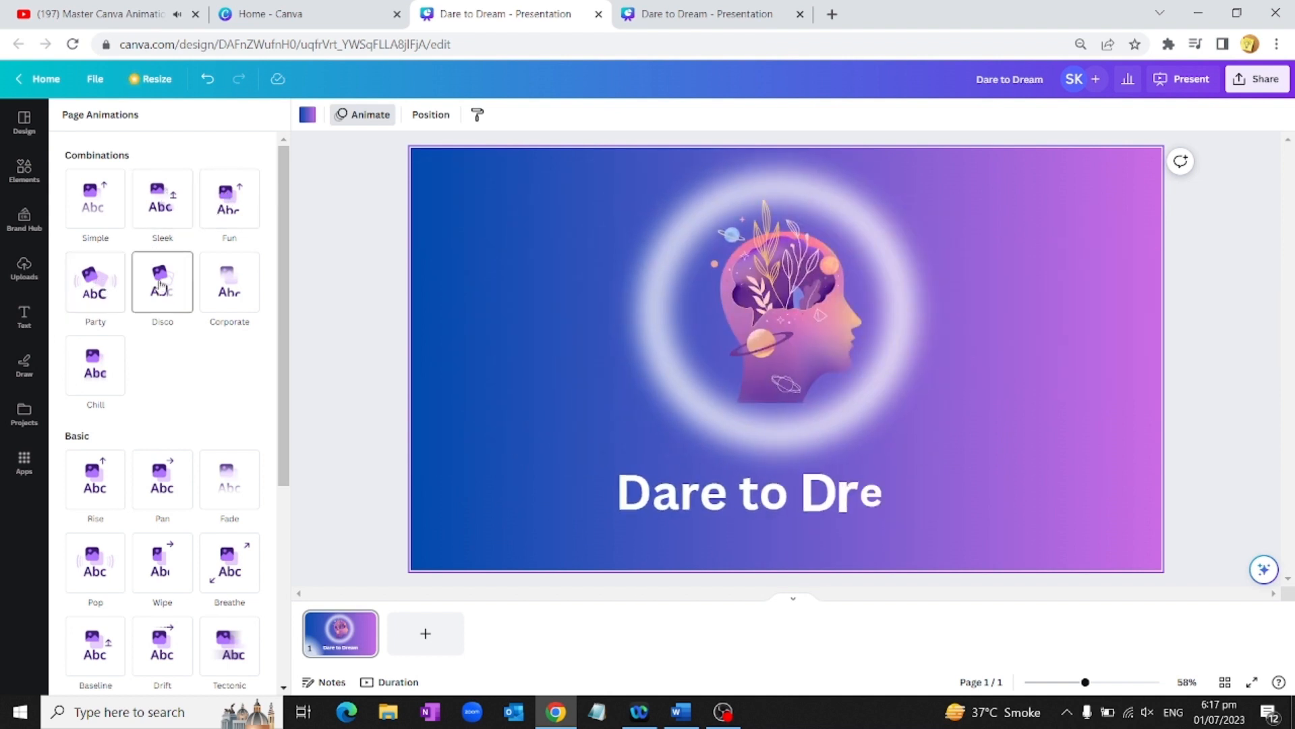
Step: Apply the Tumble page animation, adjusting its intensity and trying Both, On enter and On exit
scroll(79, 409, down, 3)
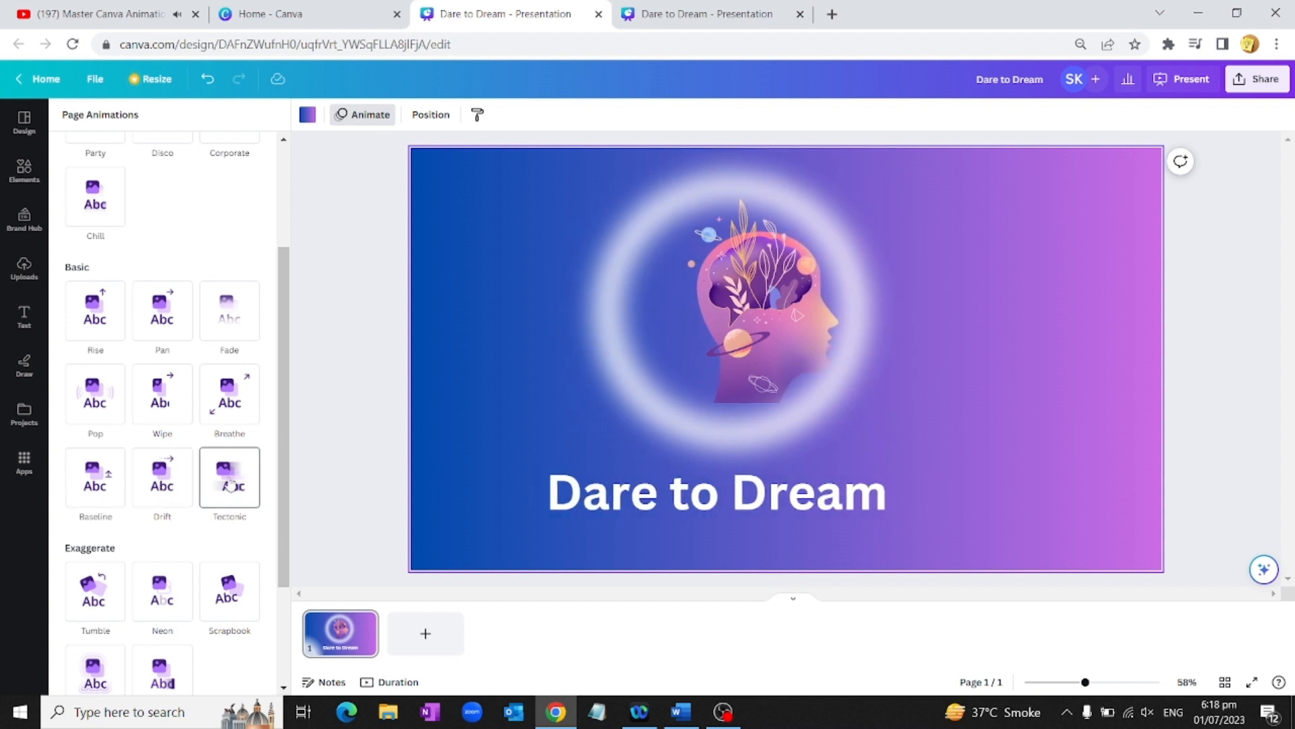
scroll(230, 481, down, 1)
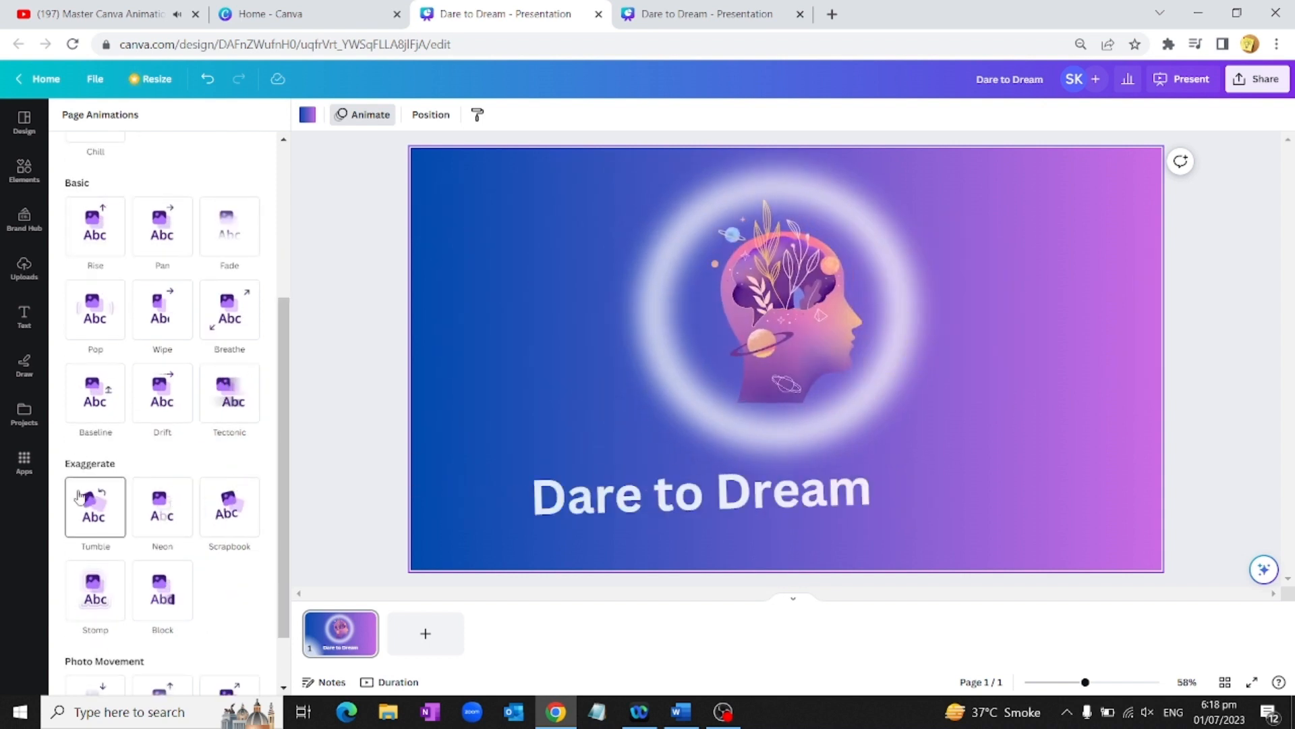
click(106, 499)
scroll(189, 409, down, 2)
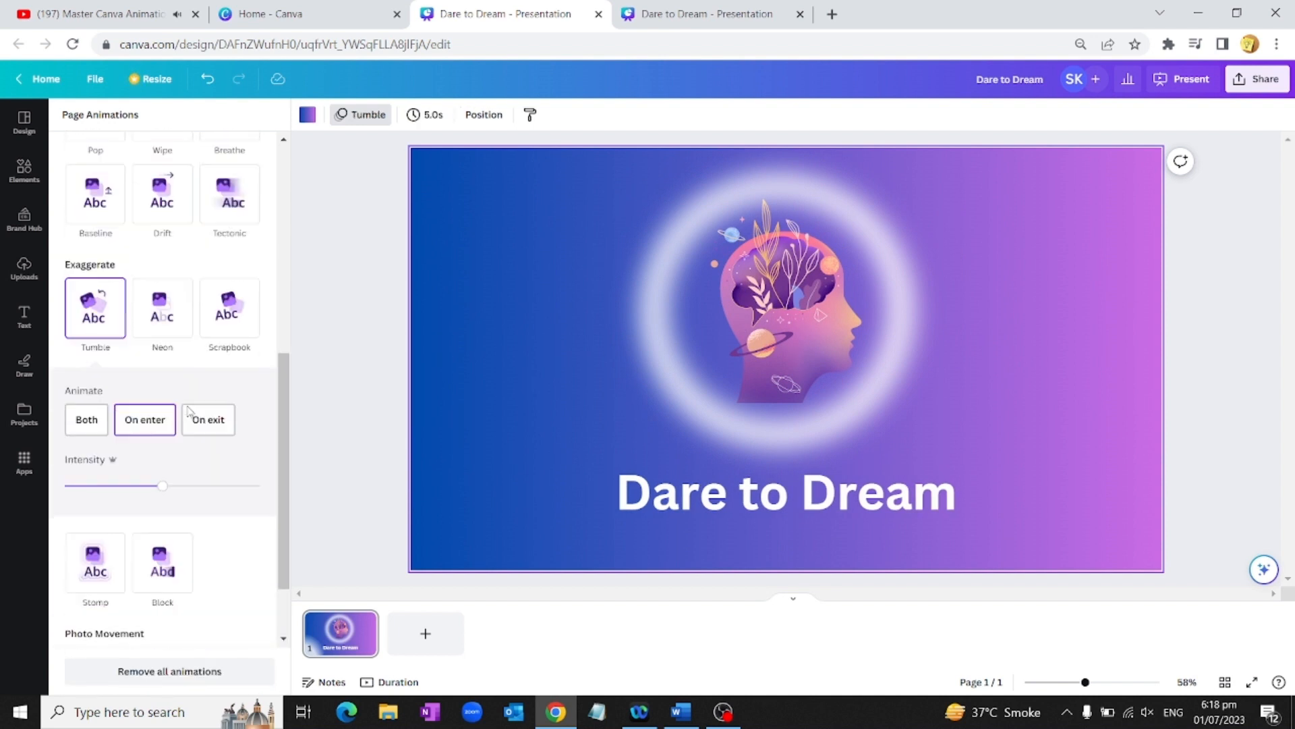
mouse_move(177, 456)
mouse_down()
mouse_move(193, 454)
mouse_move(116, 454)
mouse_move(224, 454)
mouse_move(177, 456)
mouse_up()
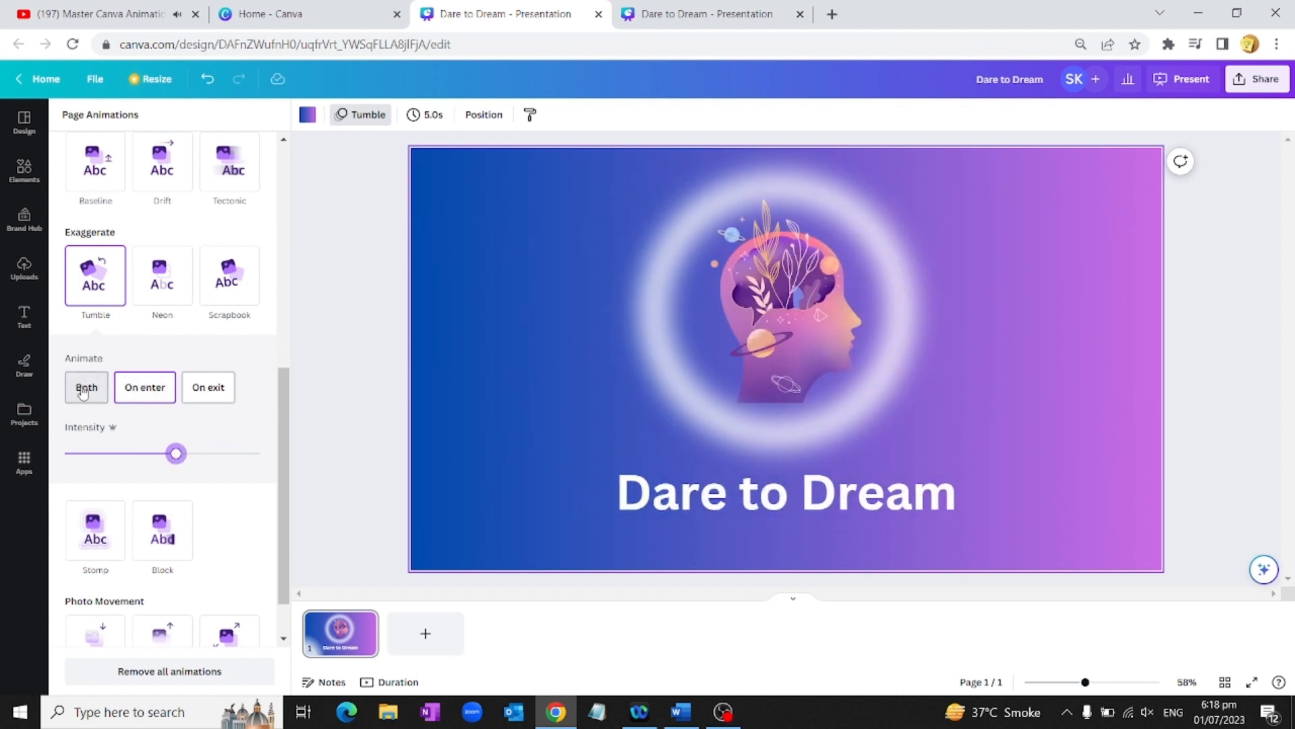
click(85, 389)
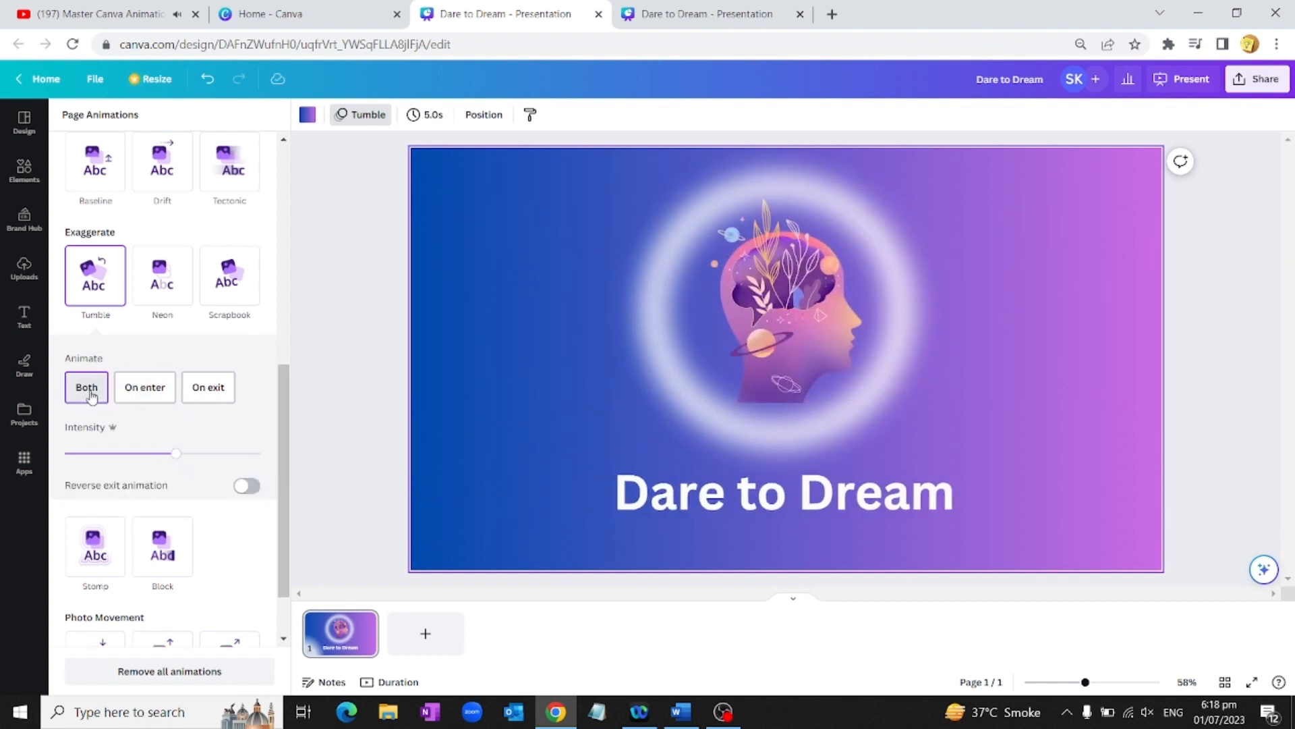
click(148, 390)
click(214, 392)
scroll(168, 469, down, 2)
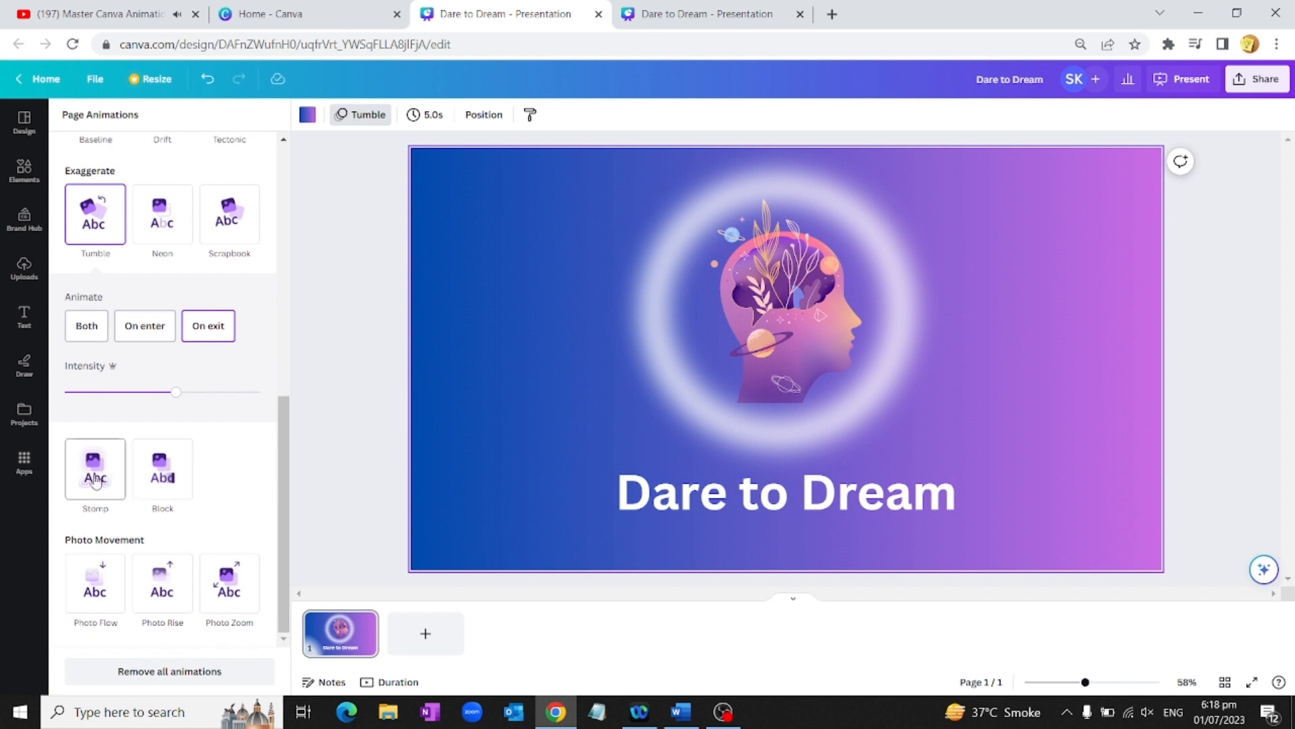
Step: Try Stomp, then settle on the Block page animation playing on enter
click(92, 472)
click(172, 476)
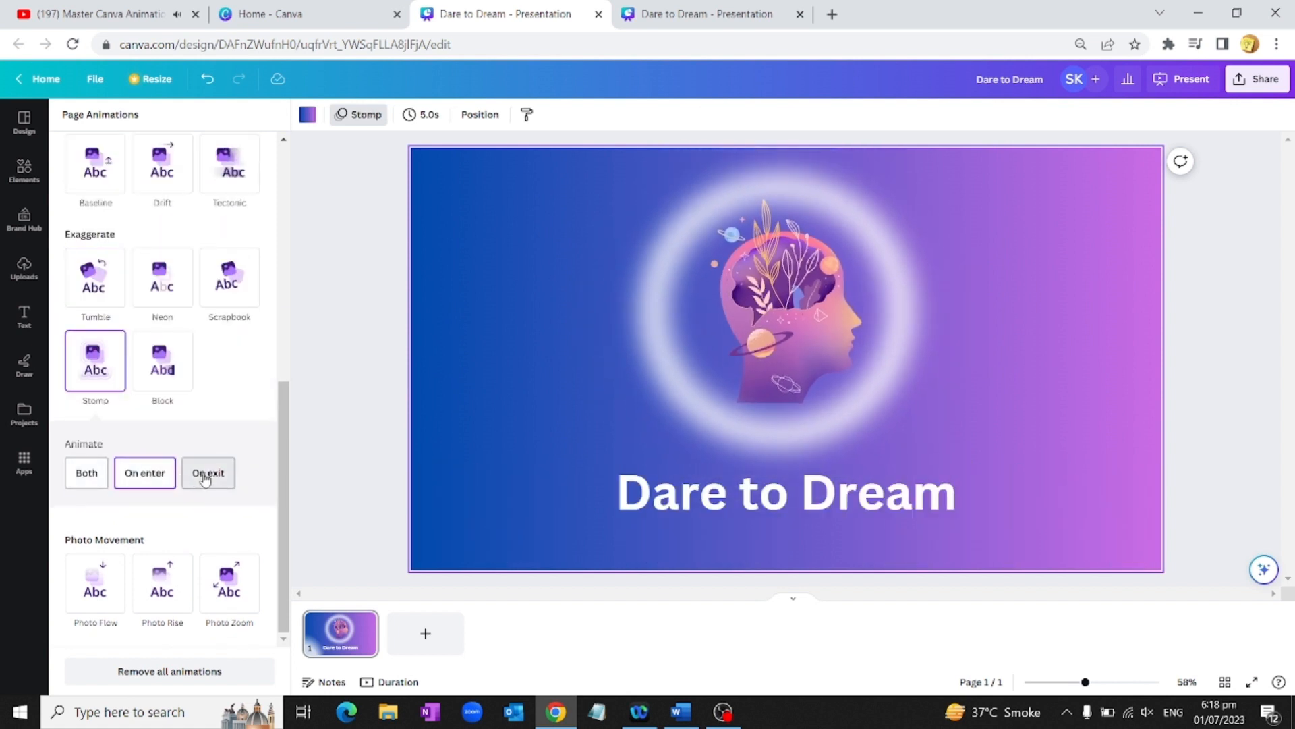
click(158, 370)
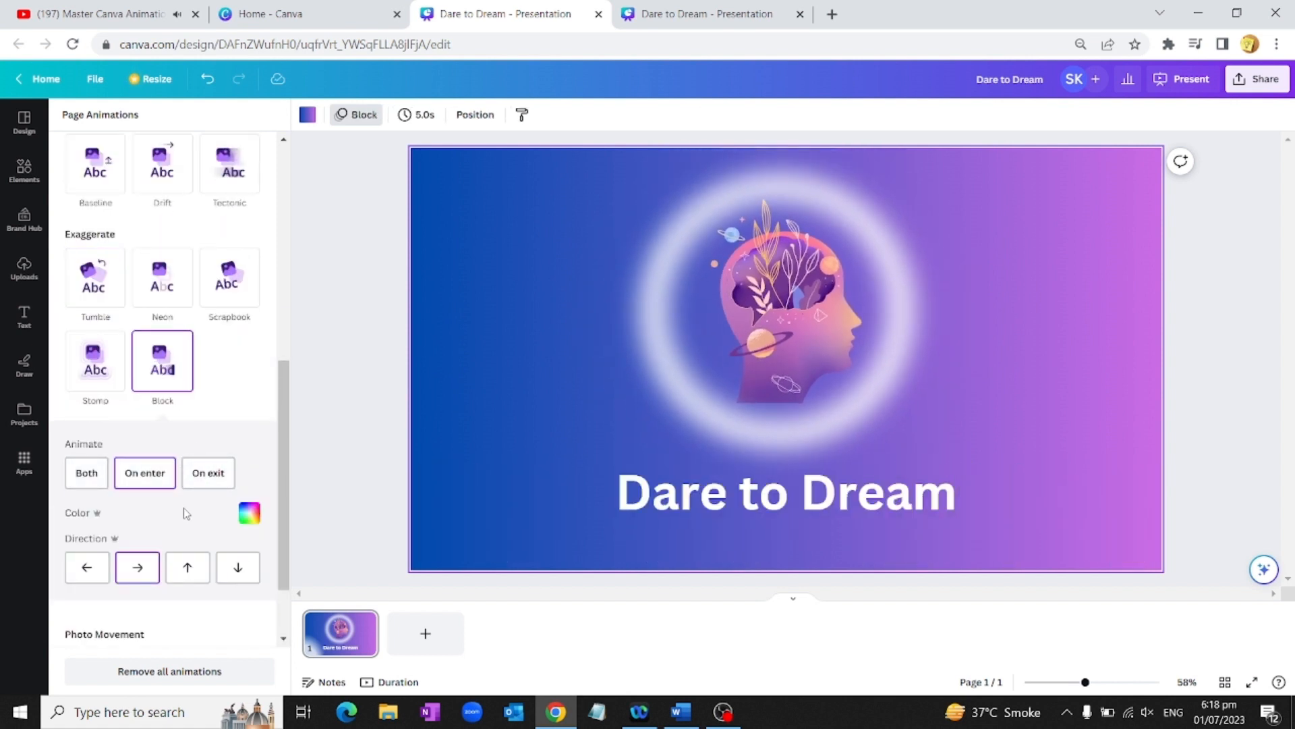
scroll(187, 513, down, 1)
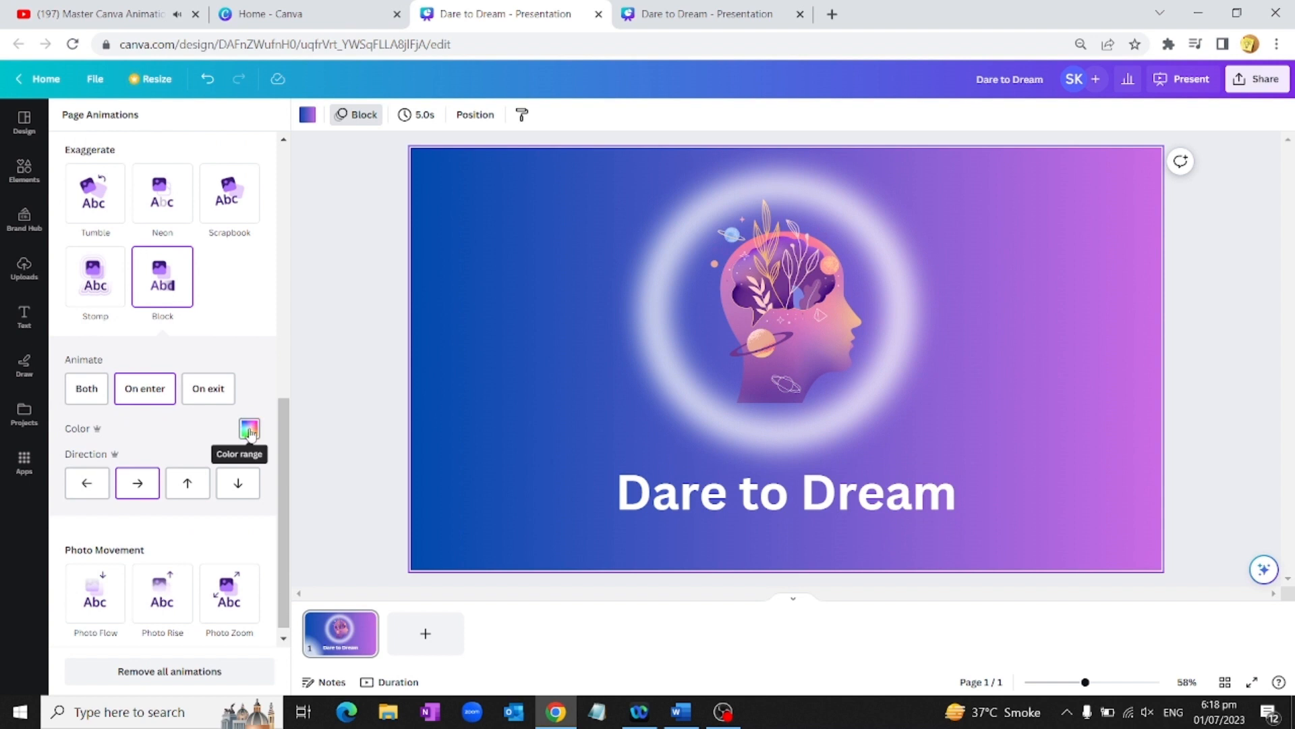
click(249, 429)
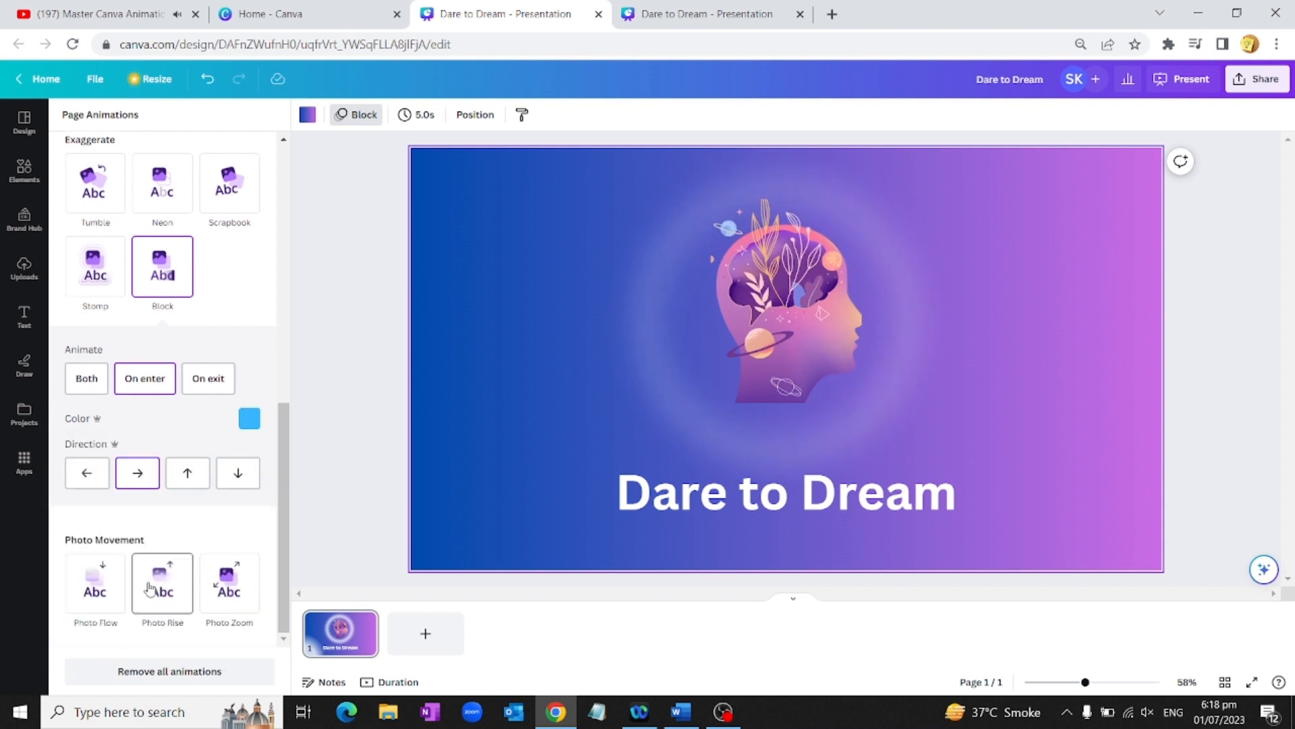
Step: Set the Block animation's colour range to a light blue swatch
scroll(151, 586, up, 7)
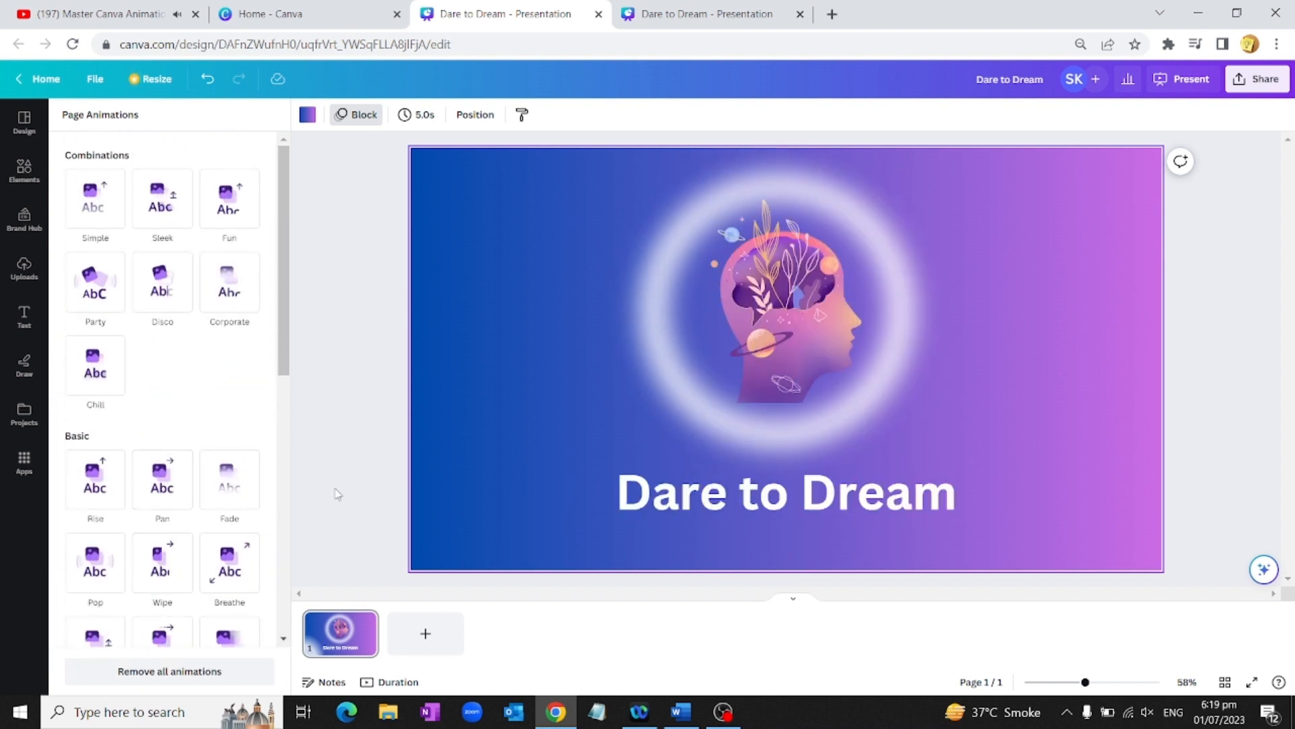
scroll(157, 443, down, 10)
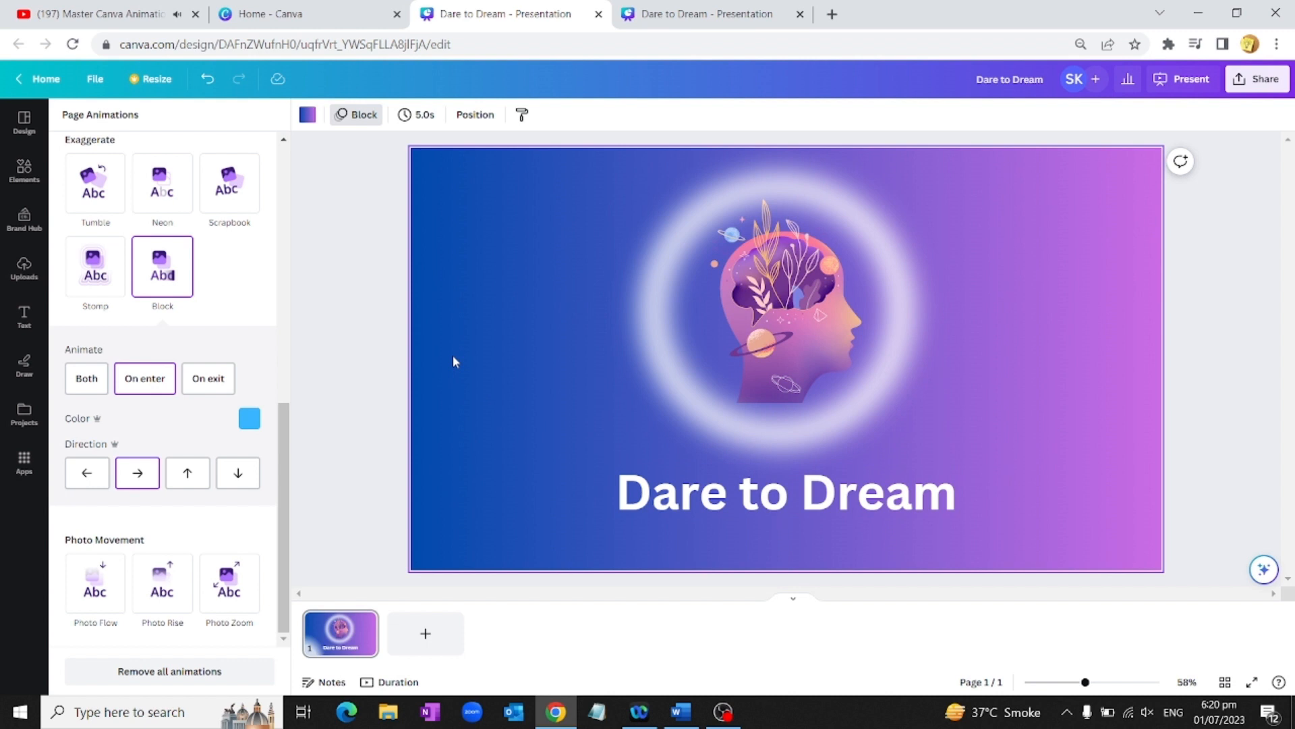
Step: Add the glass bubble from recently used elements and set the Tectonic animation timing to 2.0s
click(20, 180)
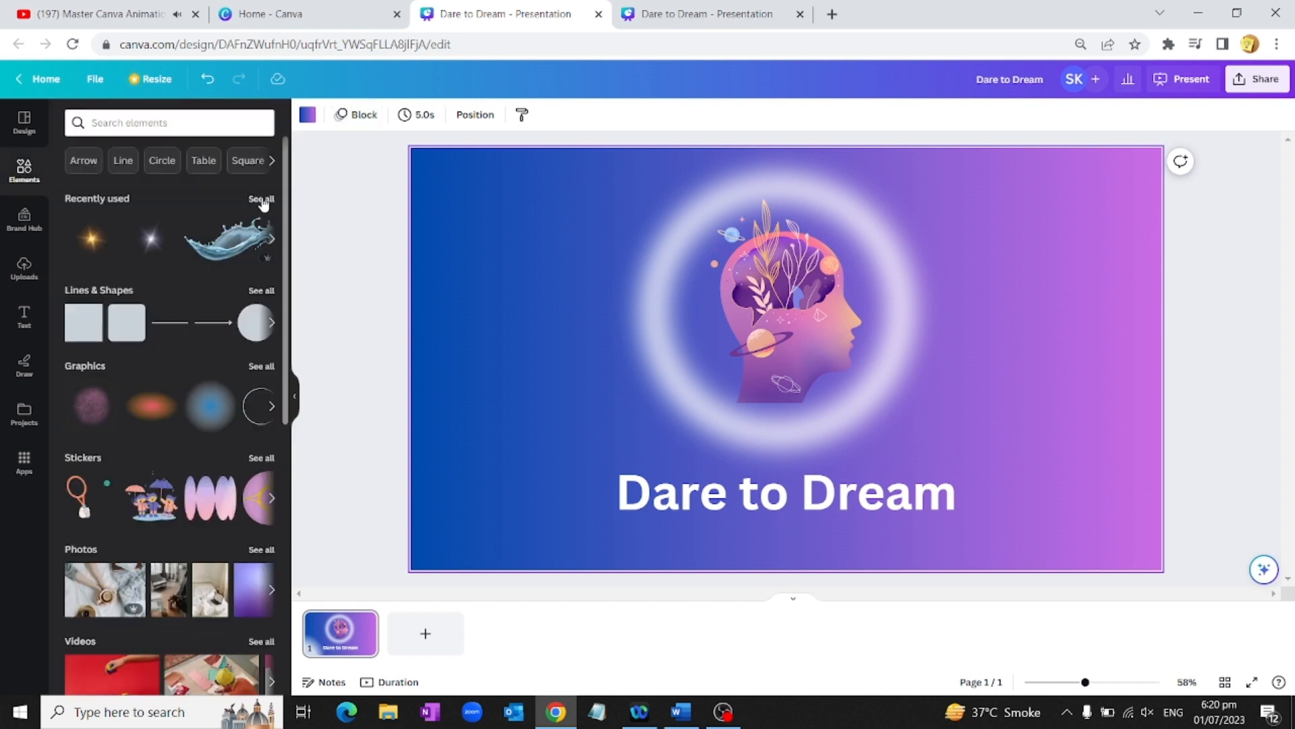
click(260, 198)
click(243, 287)
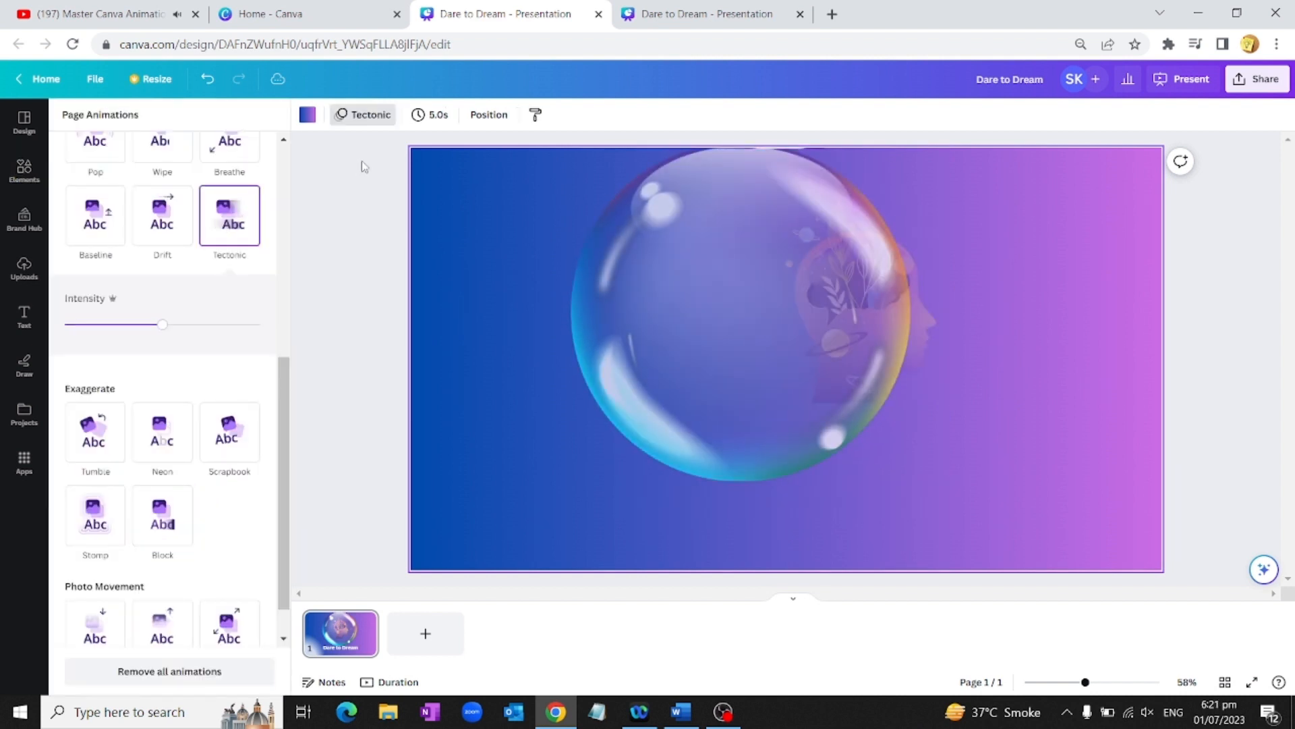
click(437, 115)
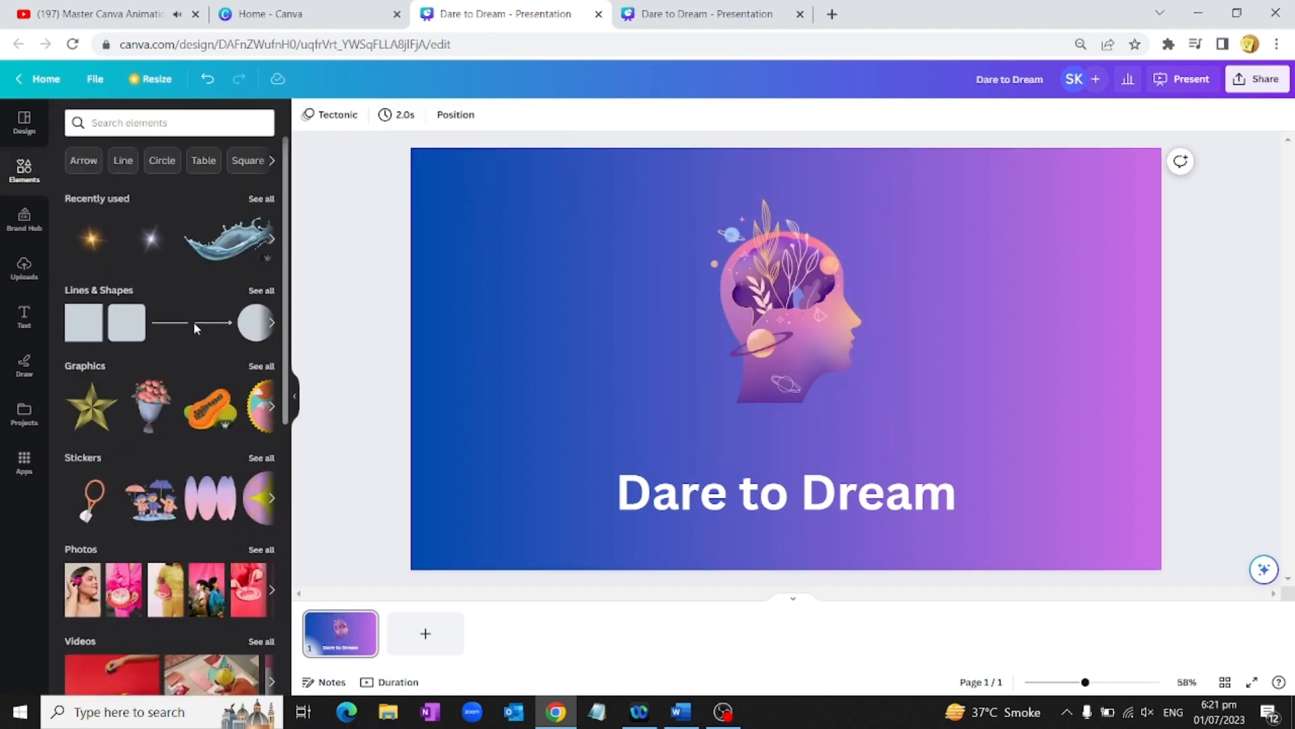
scroll(155, 324, down, 3)
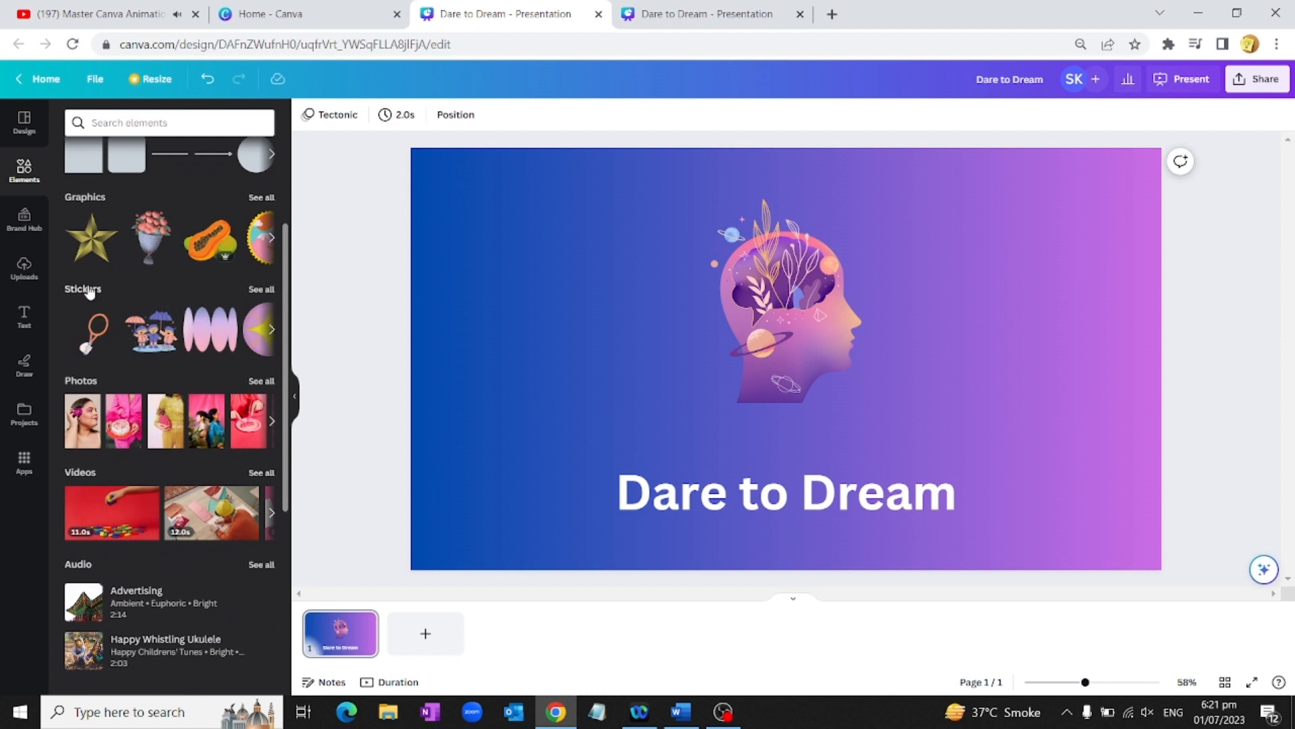
Step: Try a firework burst and a confetti party-popper sticker on the slide, then delete both
click(254, 290)
scroll(203, 343, down, 3)
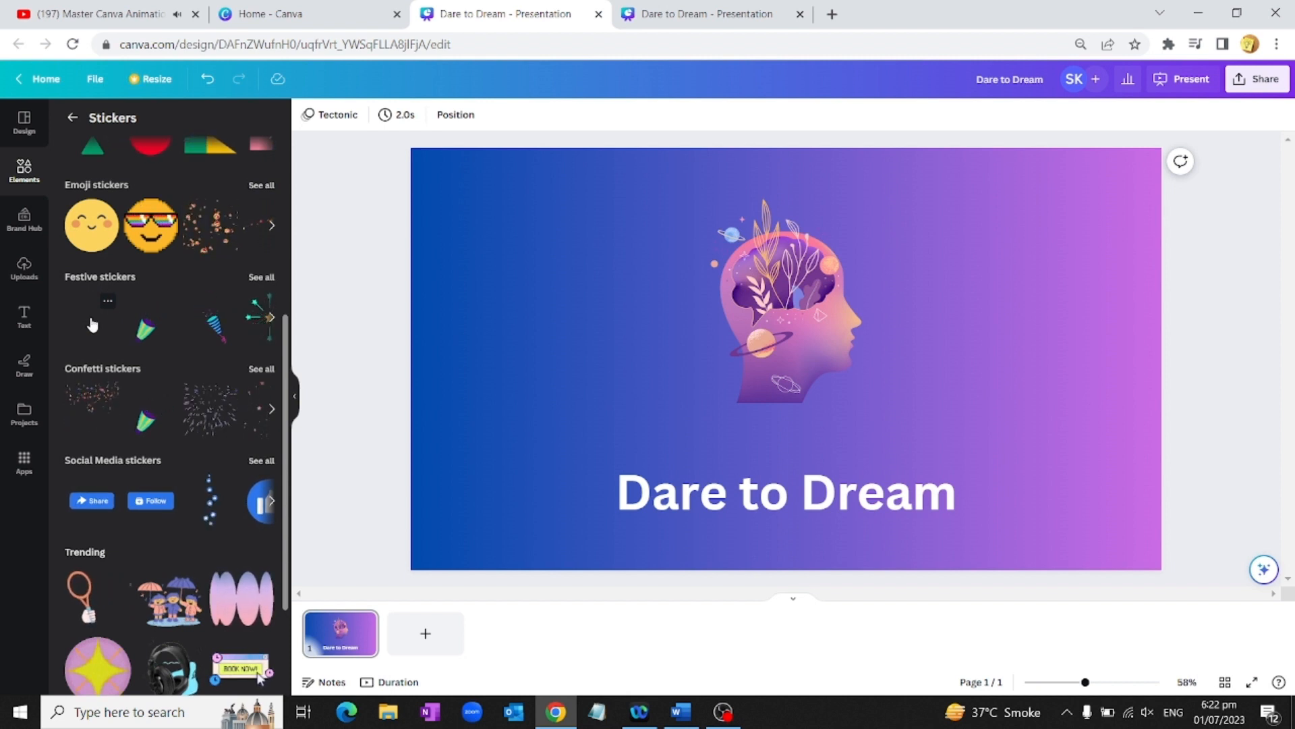
drag(394, 375, 674, 391)
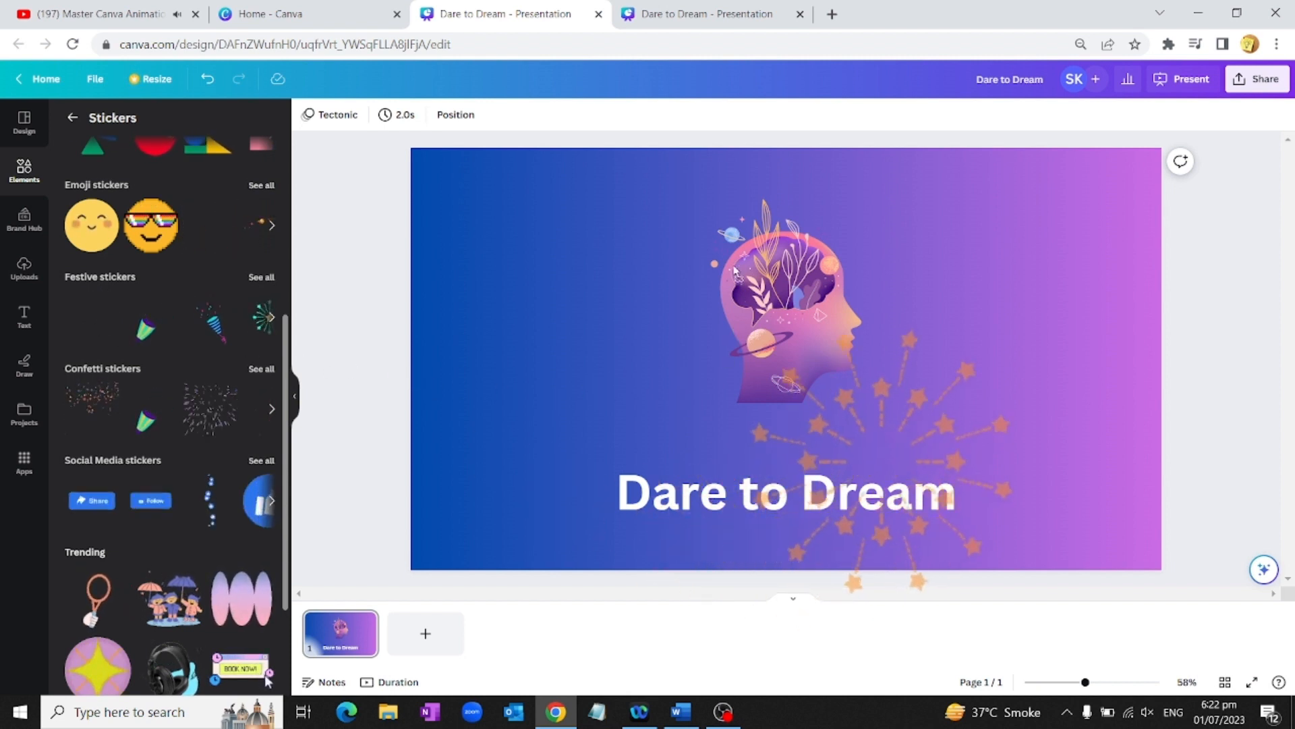
drag(641, 172, 638, 169)
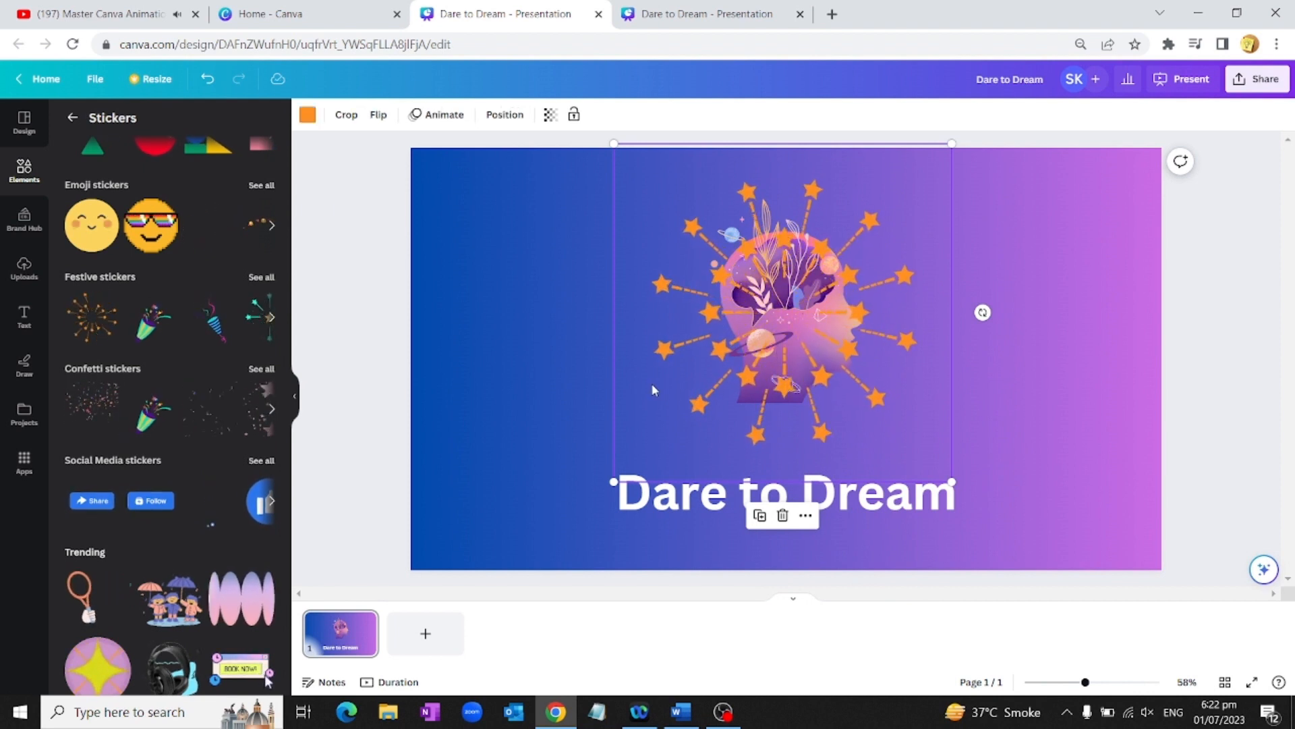
click(782, 514)
drag(161, 407, 657, 217)
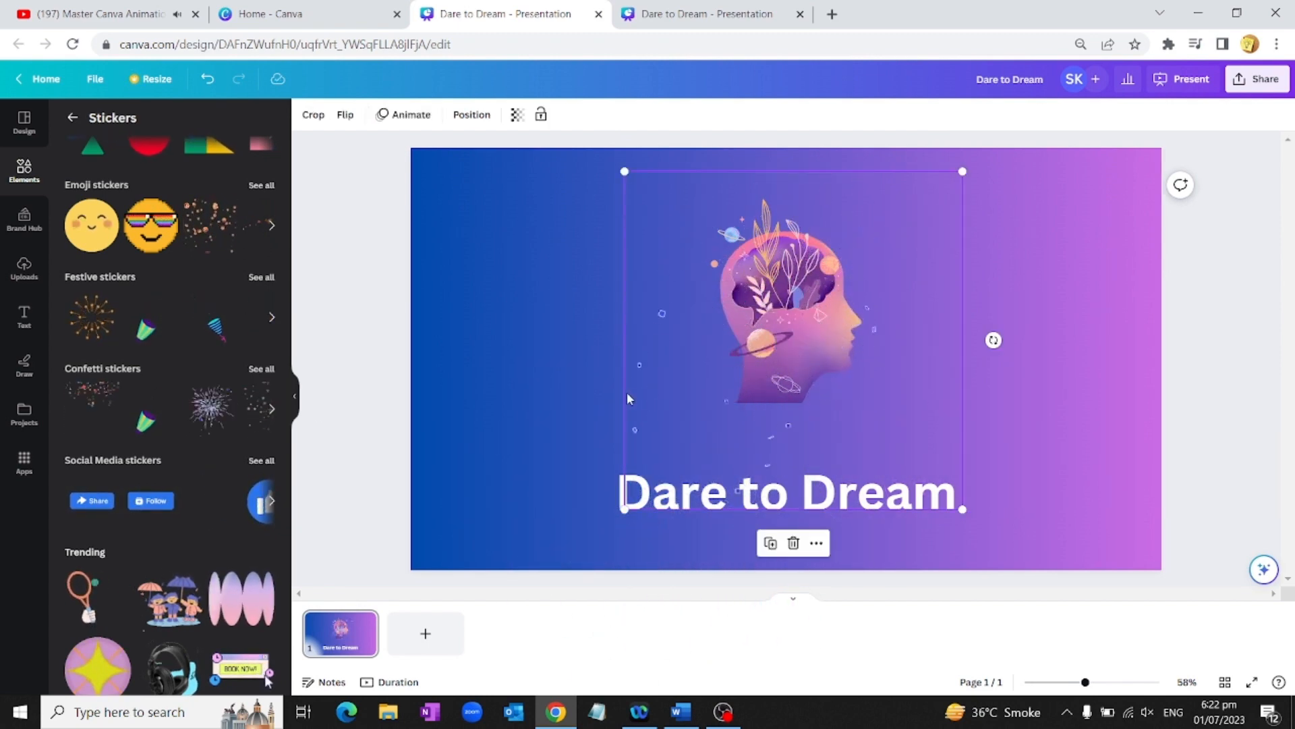
click(794, 544)
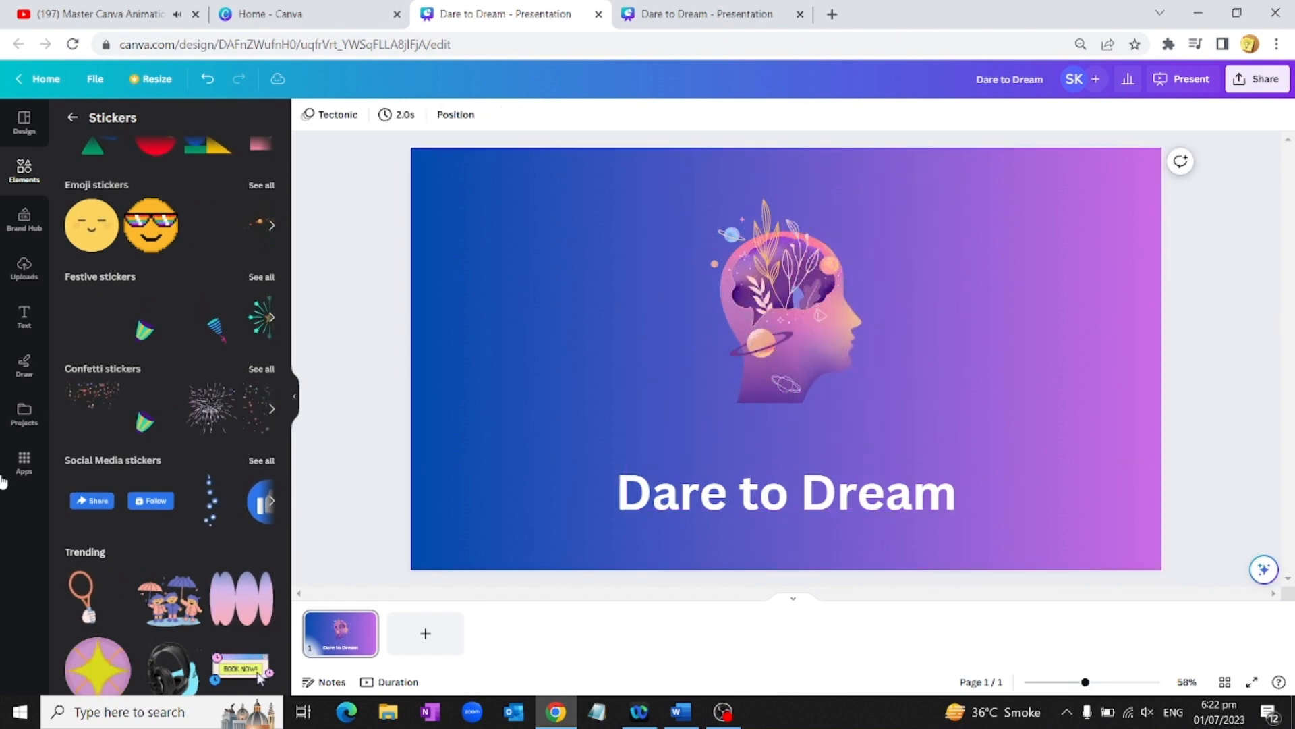
scroll(112, 445, down, 2)
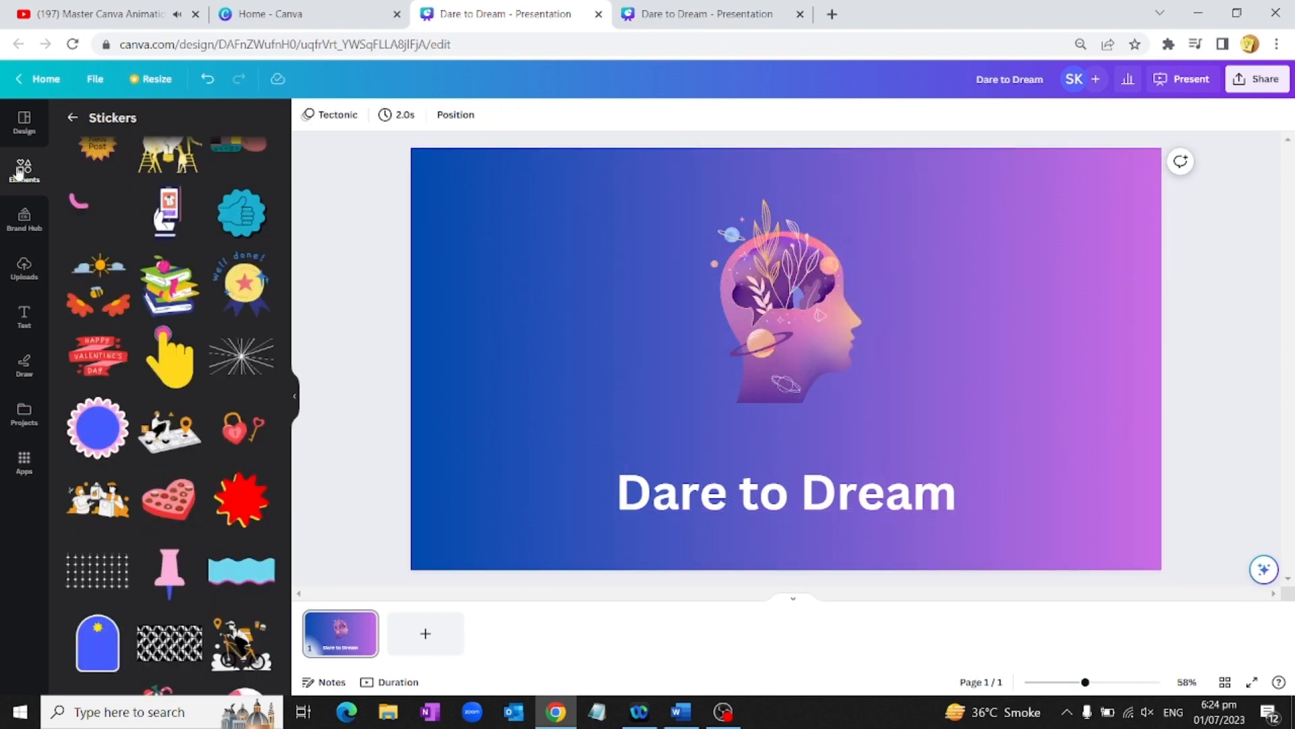
Step: Search the elements library for 'abstract' and filter the results to animated only
click(20, 172)
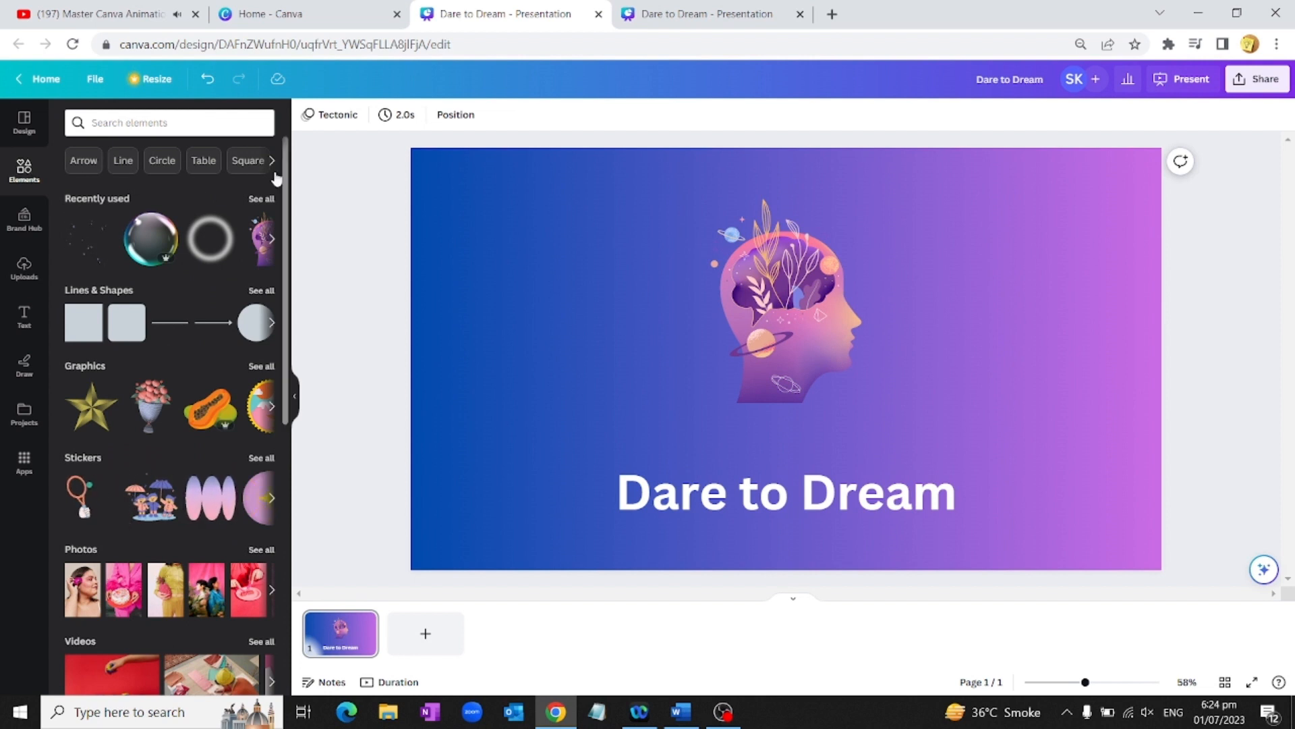
click(138, 123)
text(abstract)
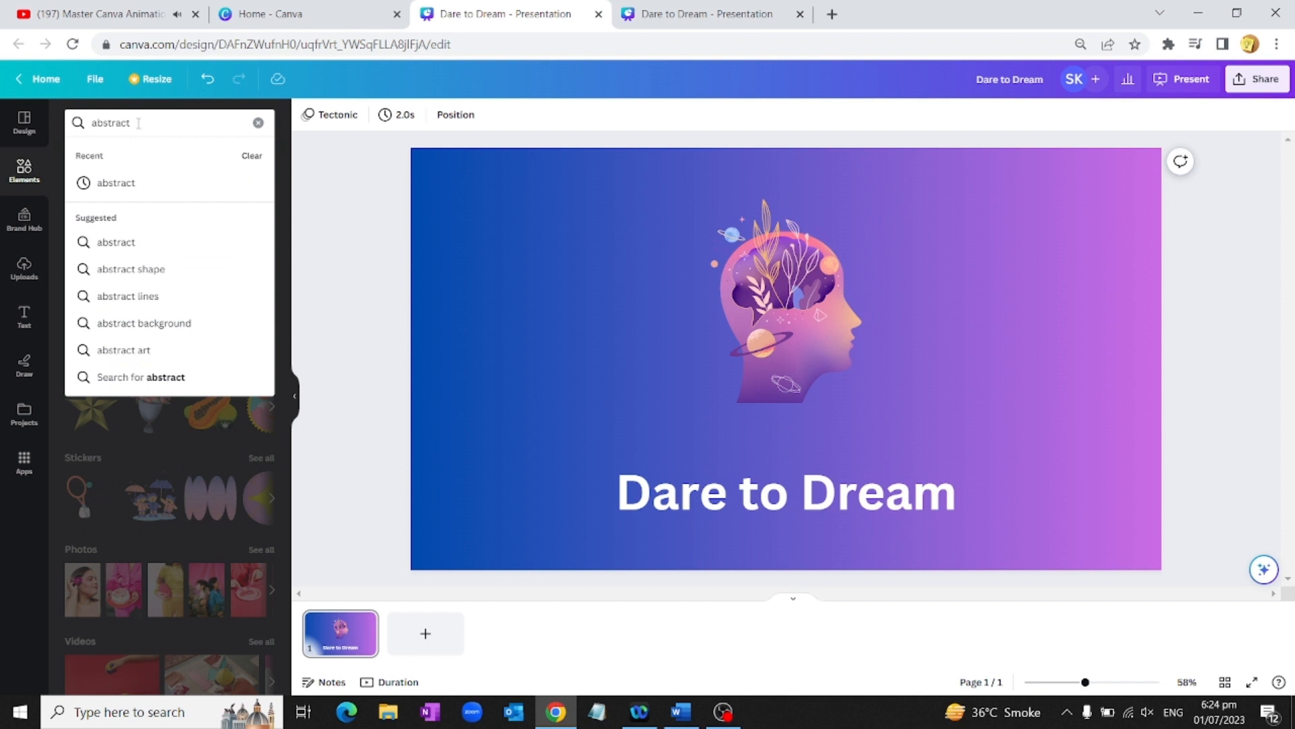
key(Return)
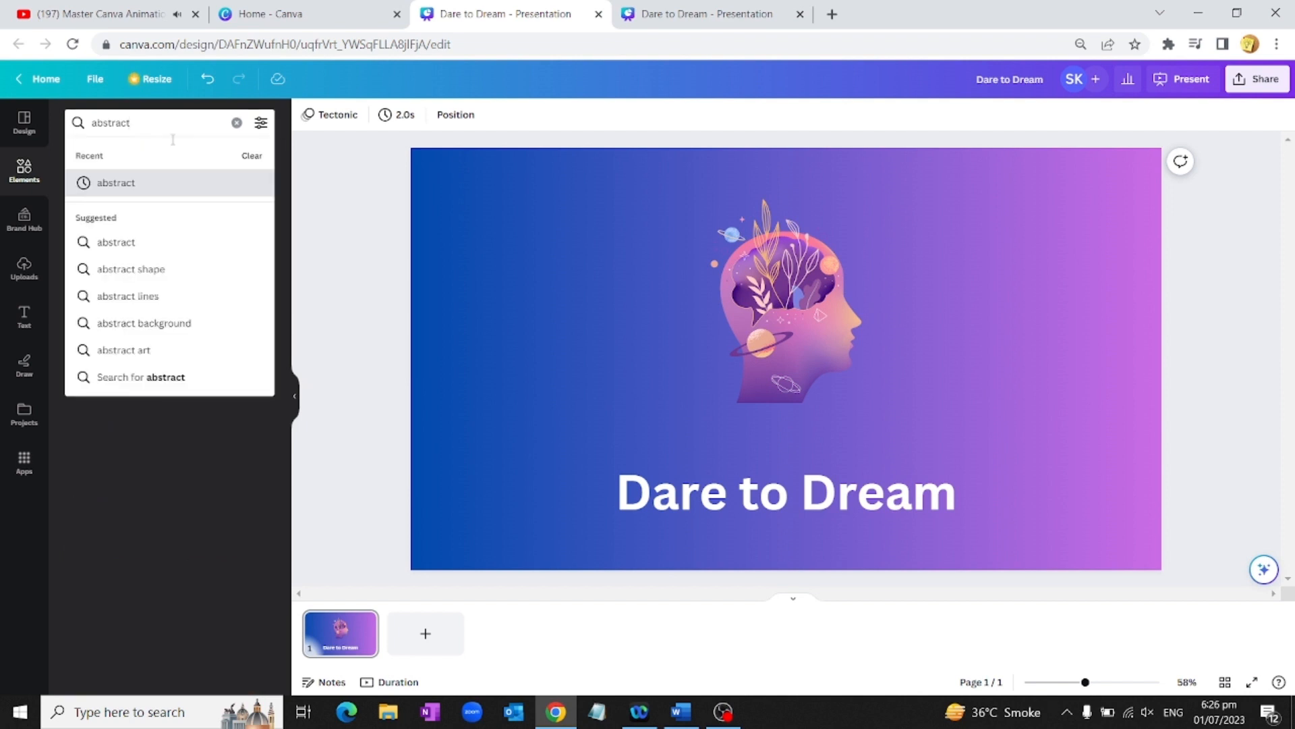
click(261, 123)
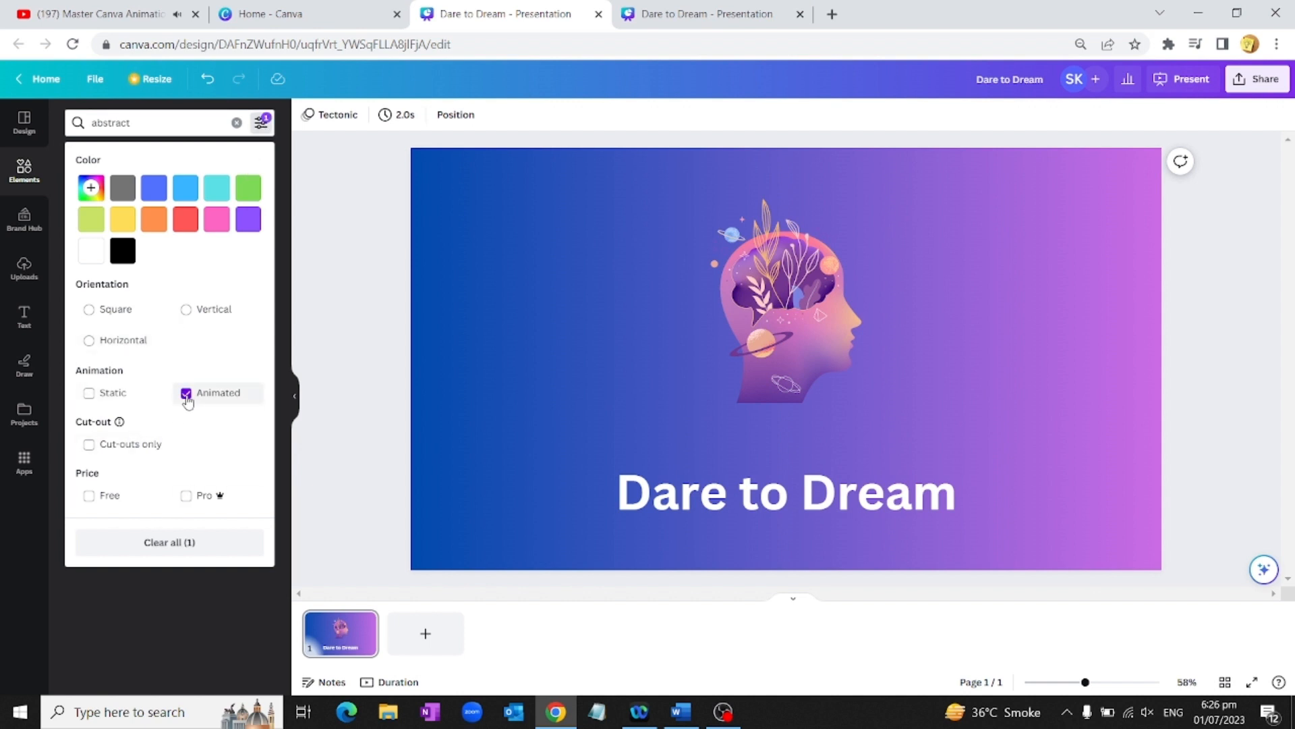
click(166, 609)
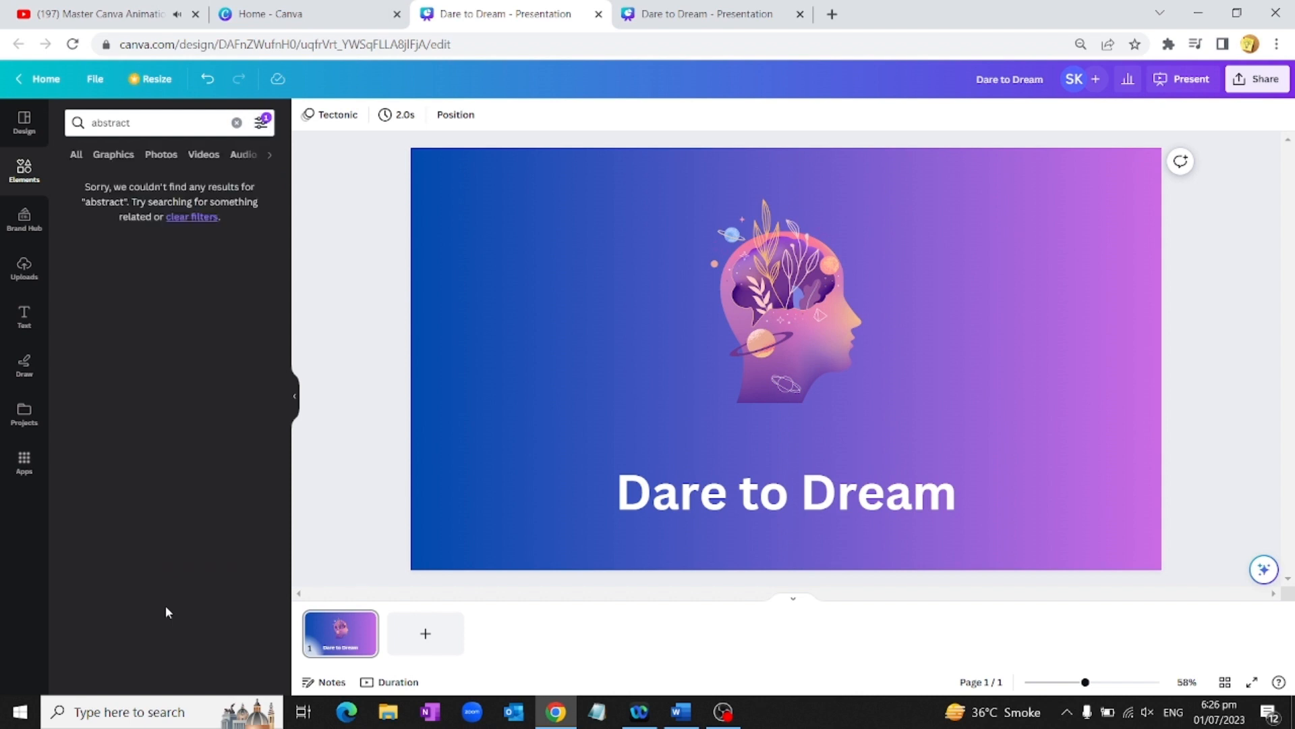
Step: Narrow the abstract results to Graphics and browse through them
click(110, 155)
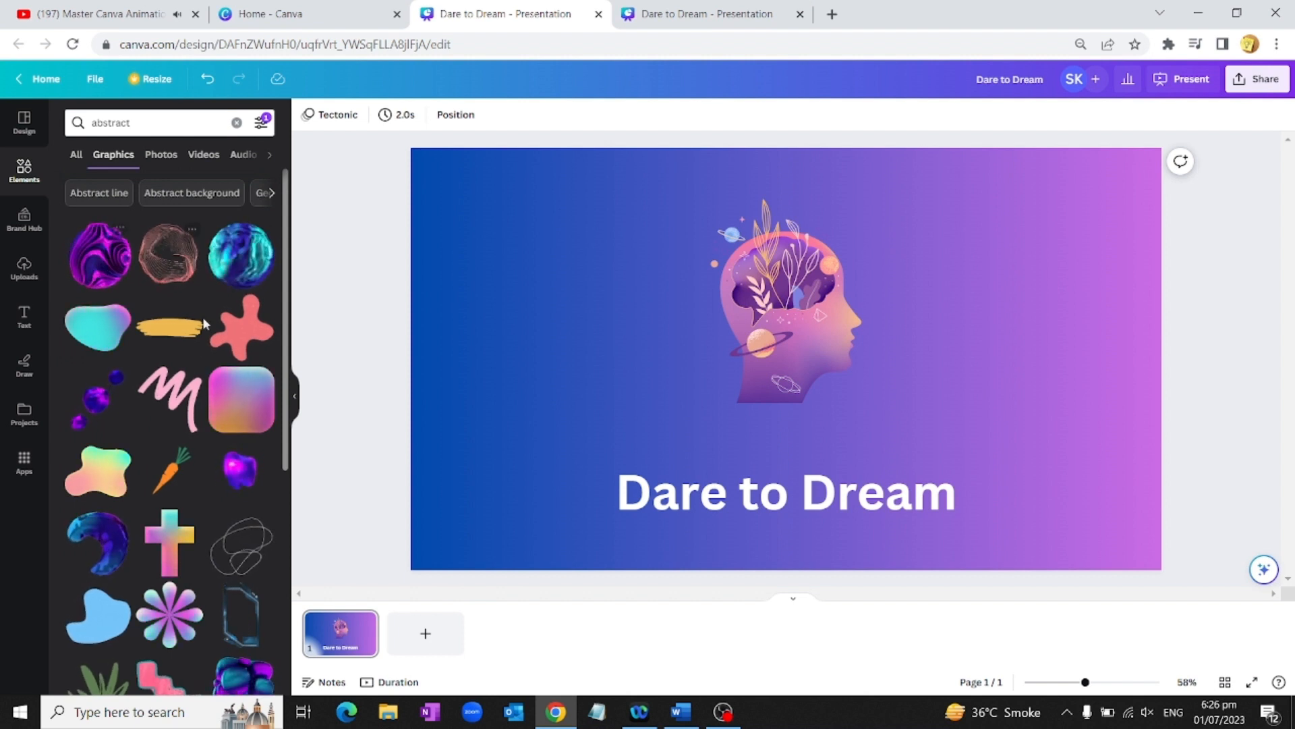
scroll(168, 505, down, 3)
scroll(168, 504, down, 5)
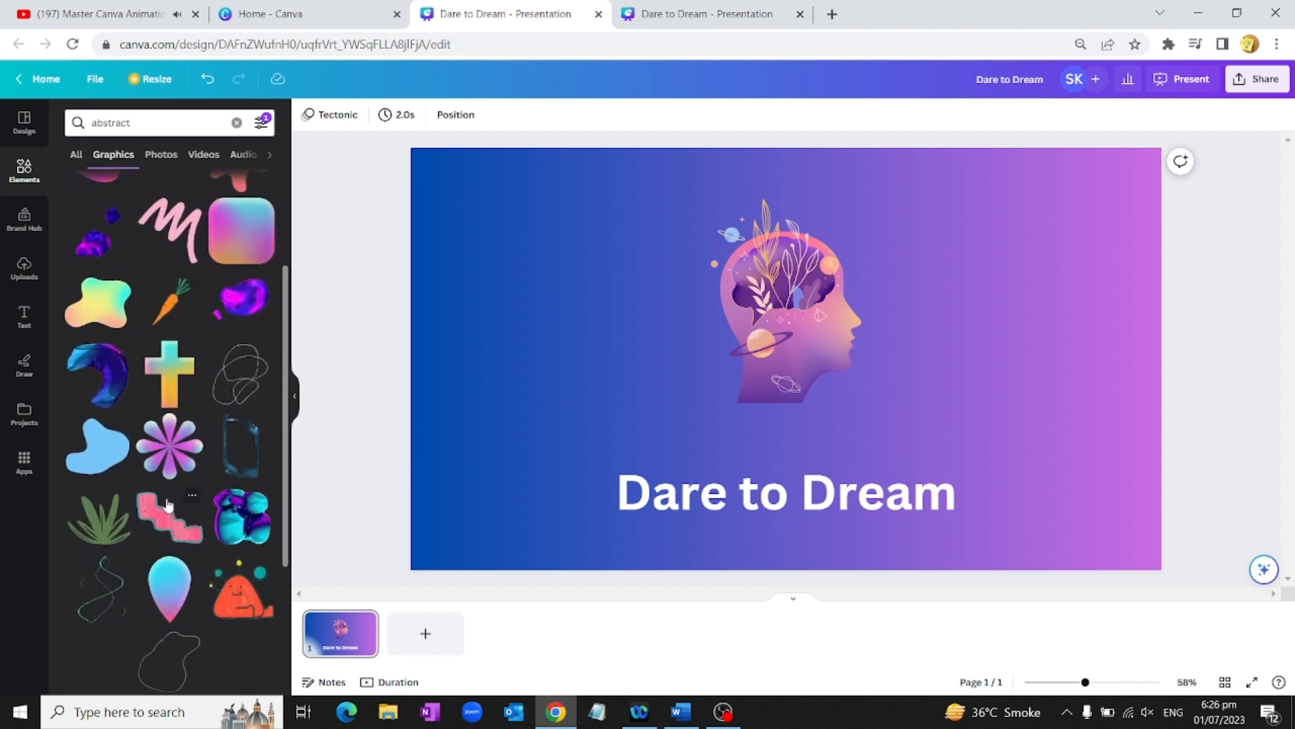
scroll(168, 505, down, 3)
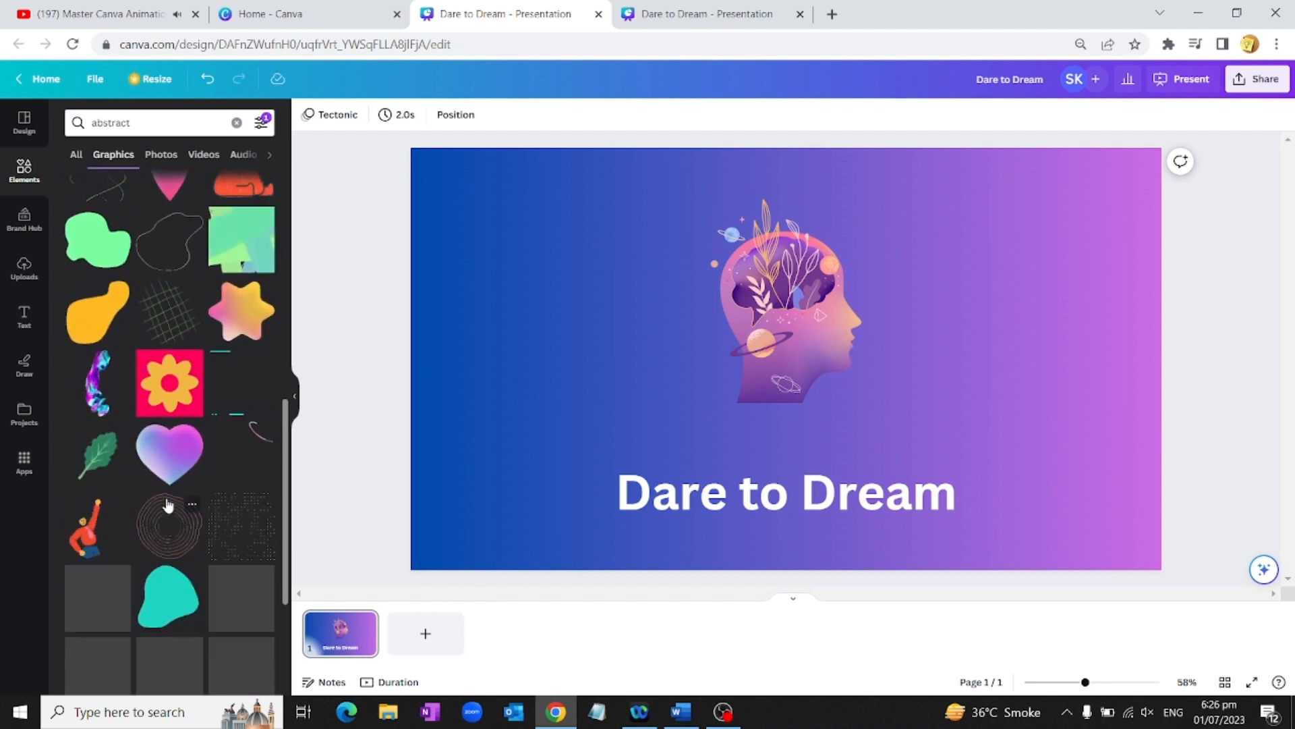
scroll(168, 504, down, 3)
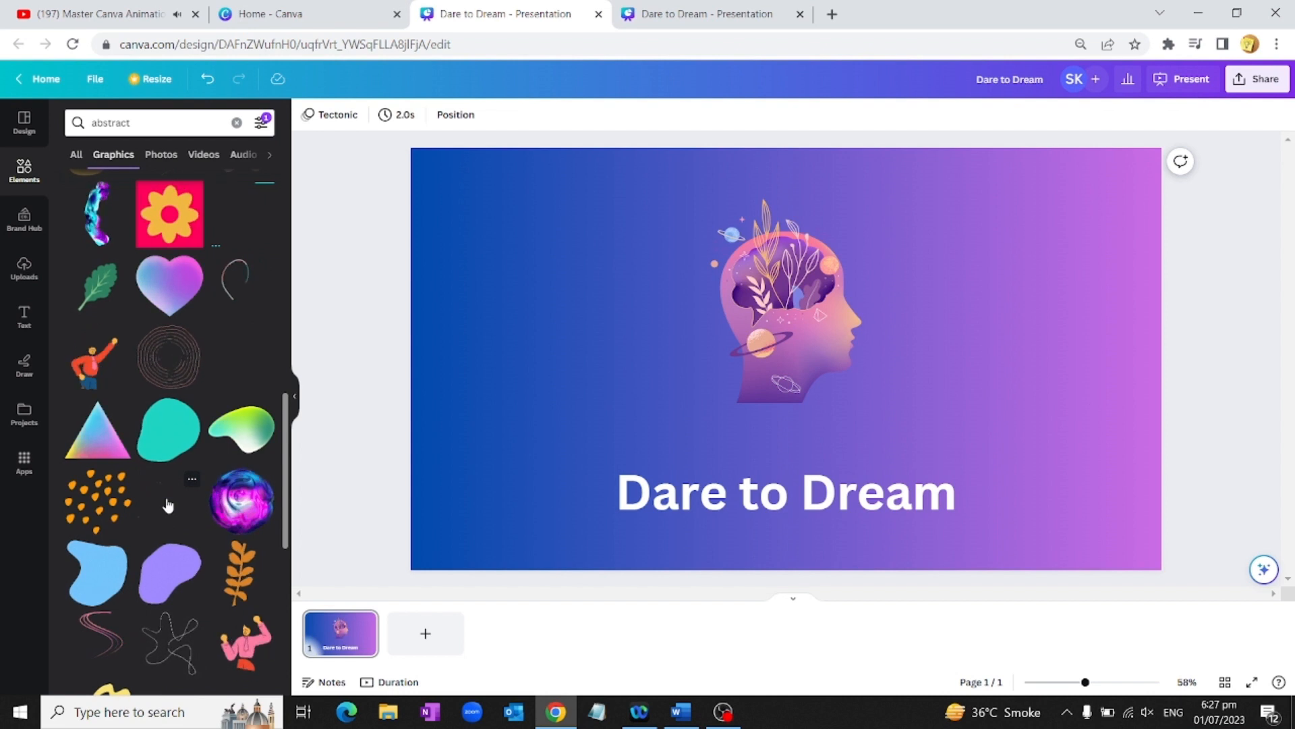
scroll(168, 505, up, 5)
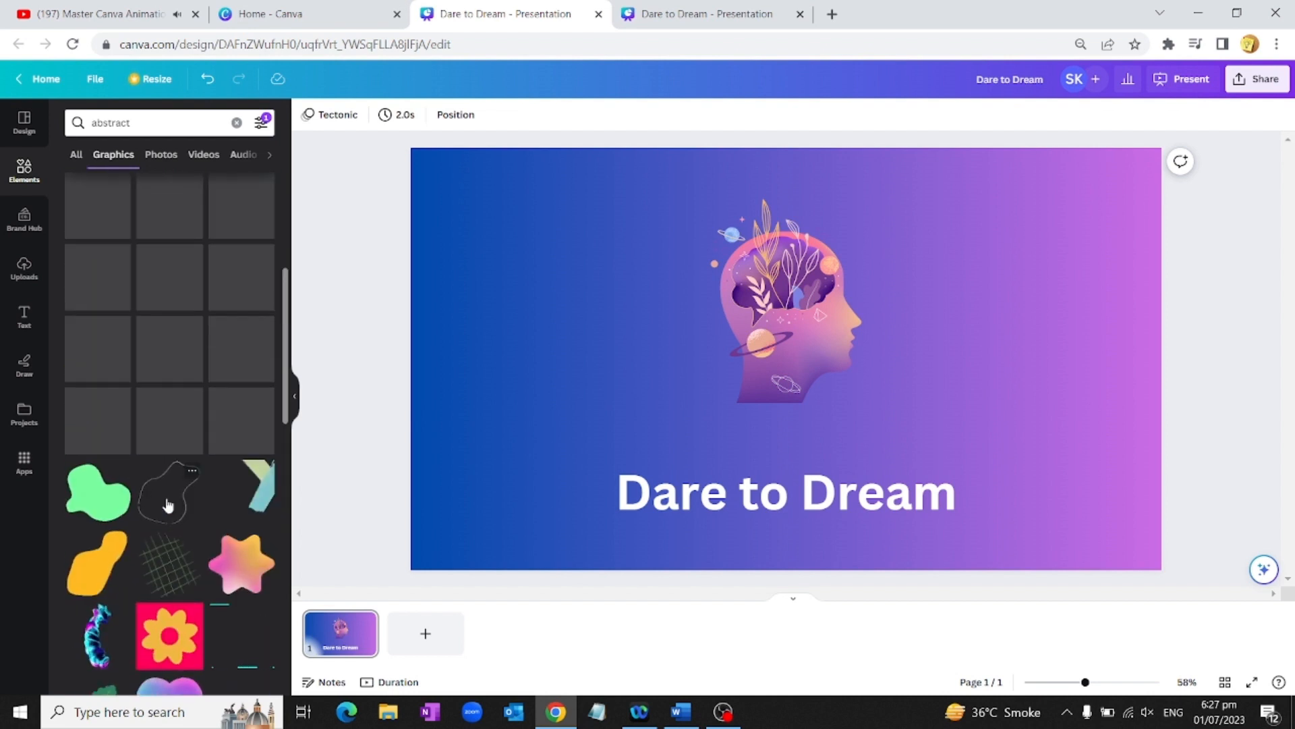
scroll(168, 505, up, 3)
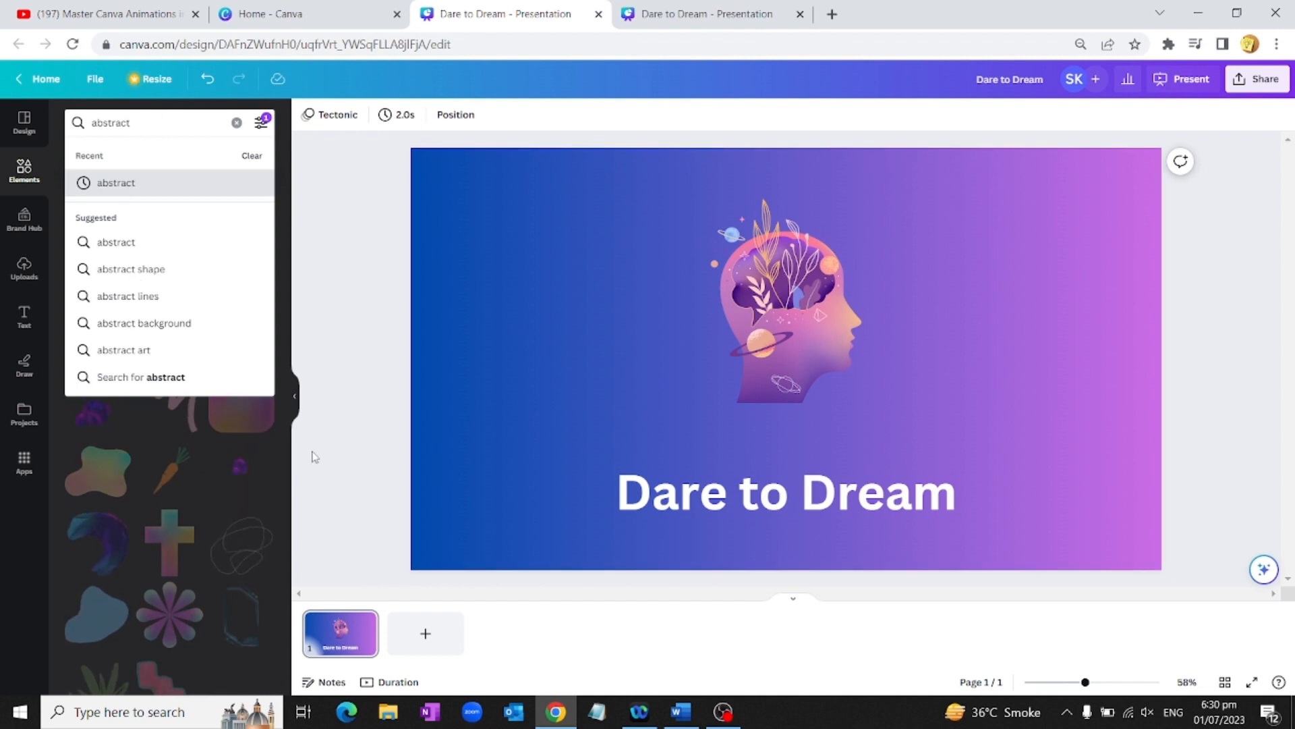
Step: Search the full Videos library for 'green screen' clips and scroll the results
click(482, 458)
click(26, 174)
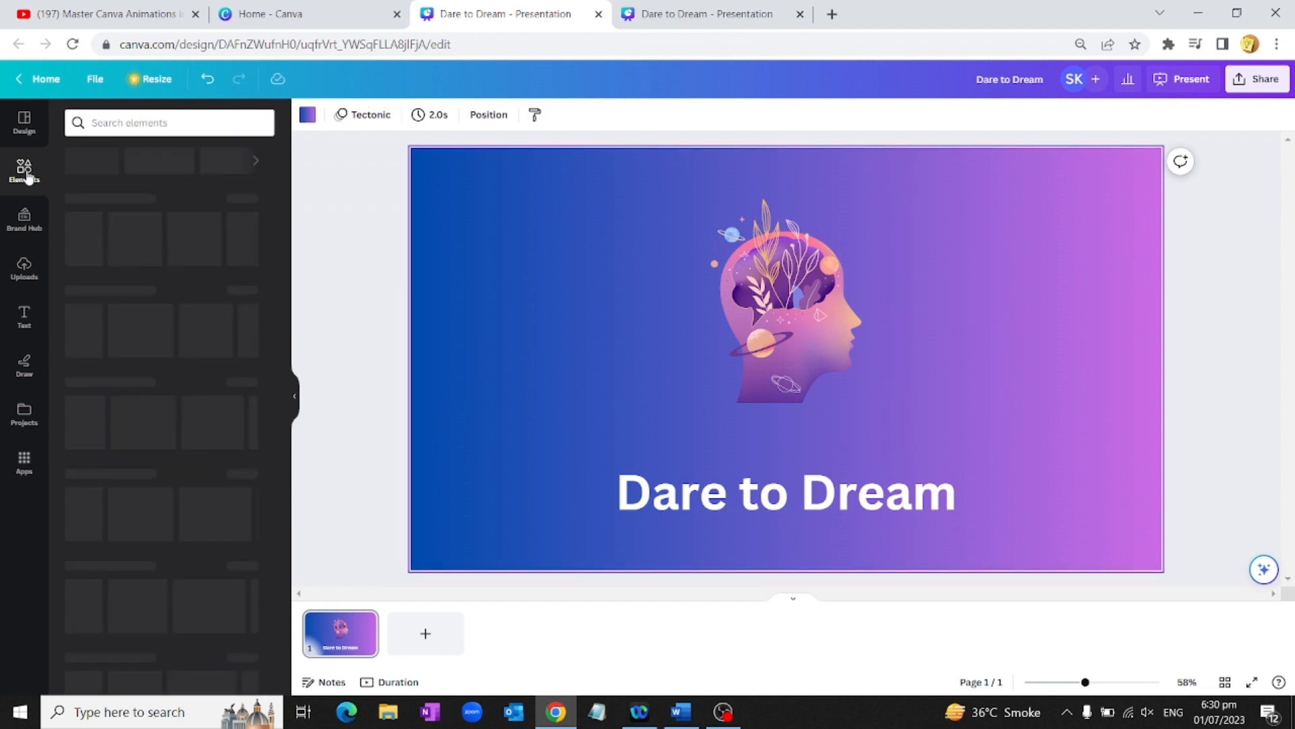
scroll(198, 376, down, 2)
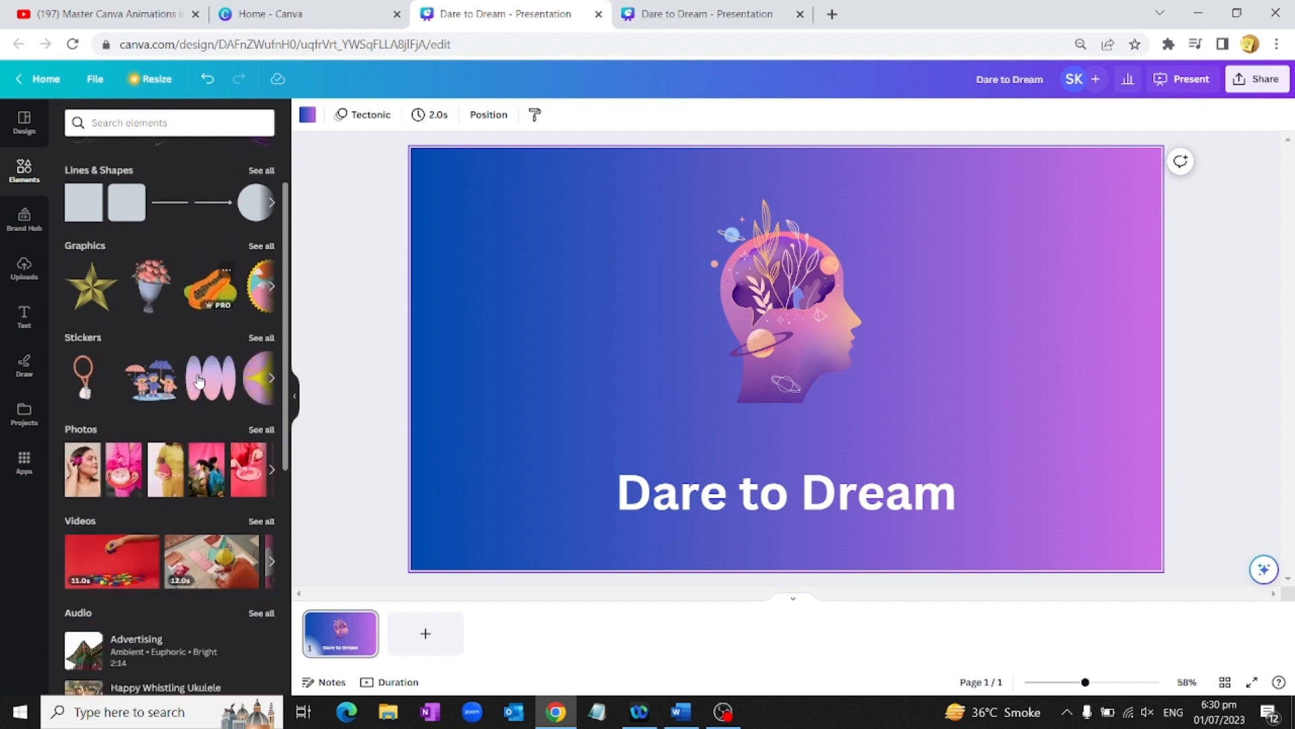
scroll(198, 382, down, 1)
click(260, 473)
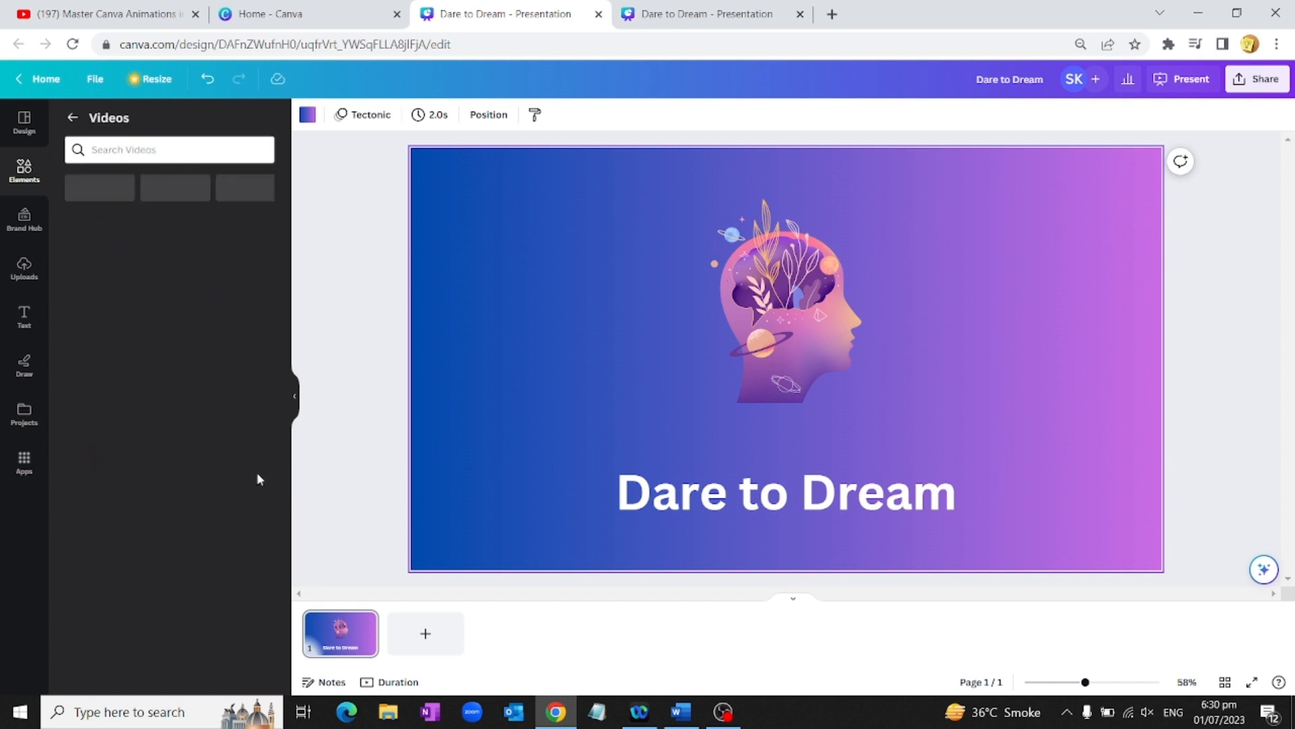
click(141, 150)
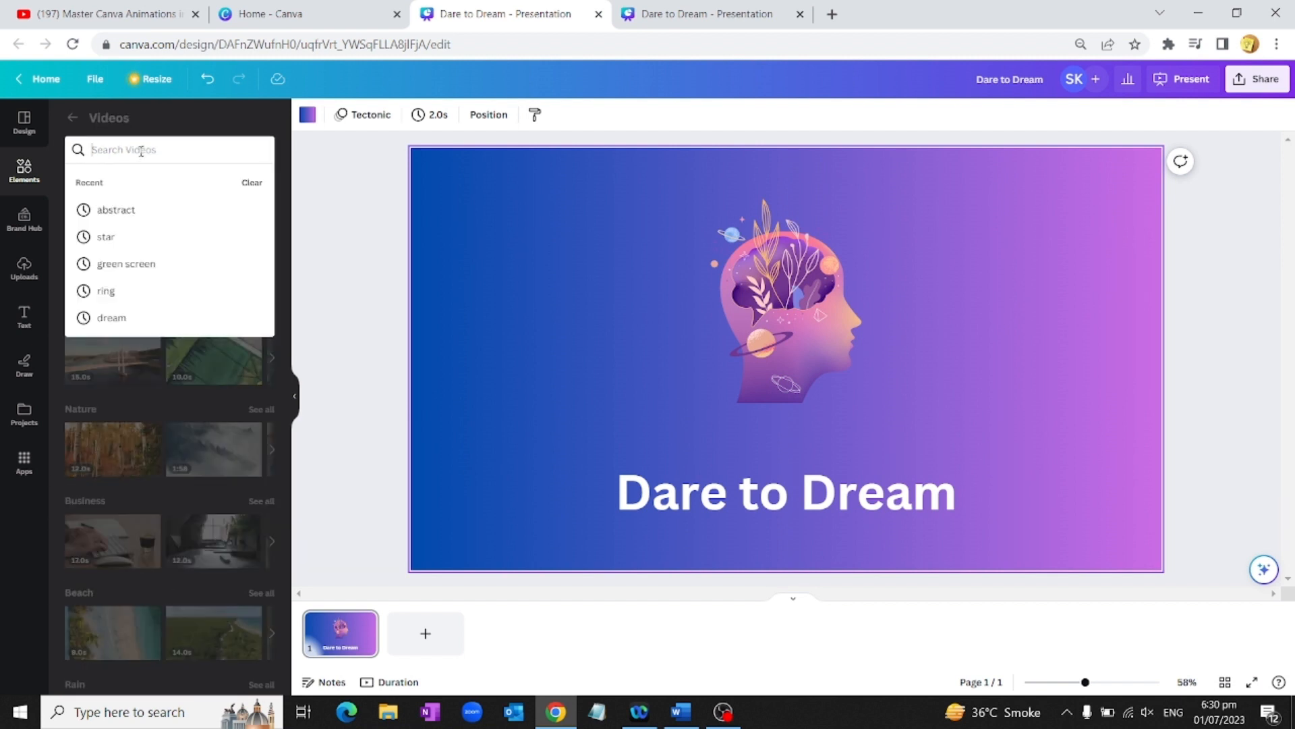
text(gree)
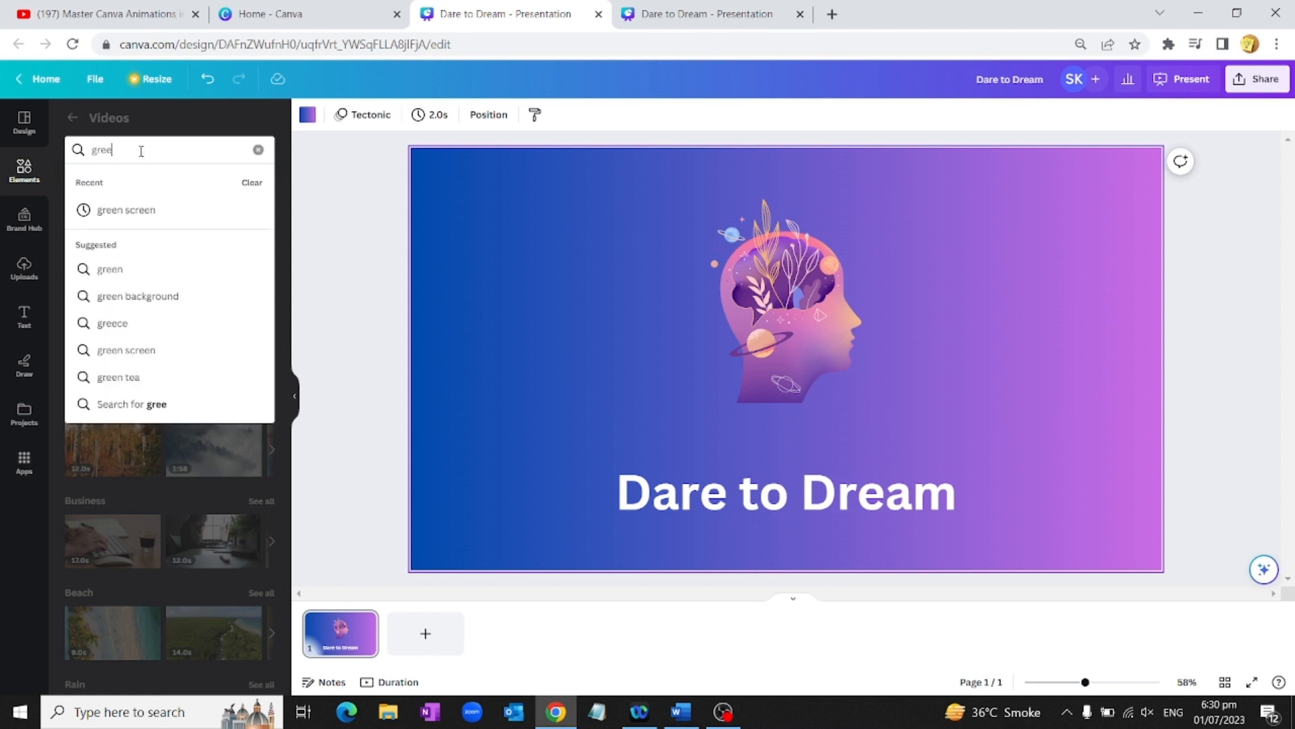
text(n screen)
click(112, 208)
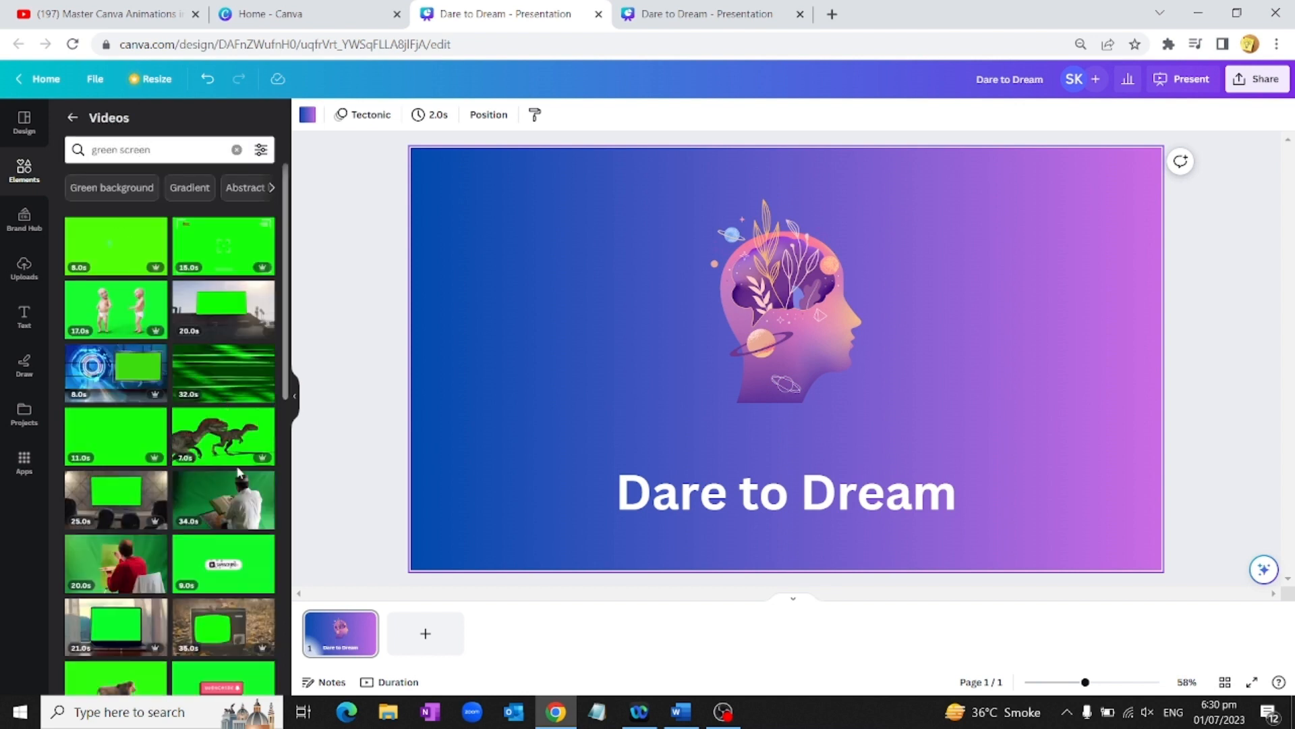
scroll(237, 472, down, 6)
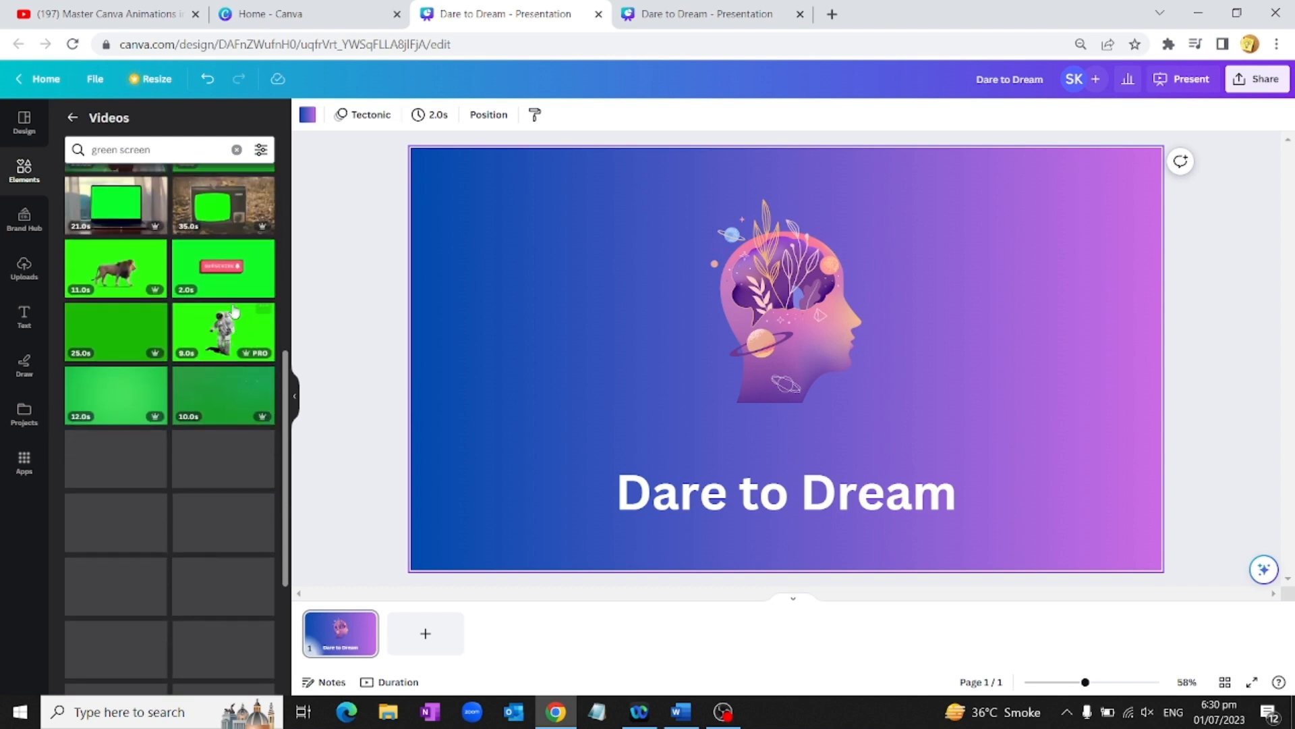
drag(219, 268, 475, 237)
drag(820, 250, 822, 248)
drag(859, 326, 694, 392)
drag(614, 320, 613, 211)
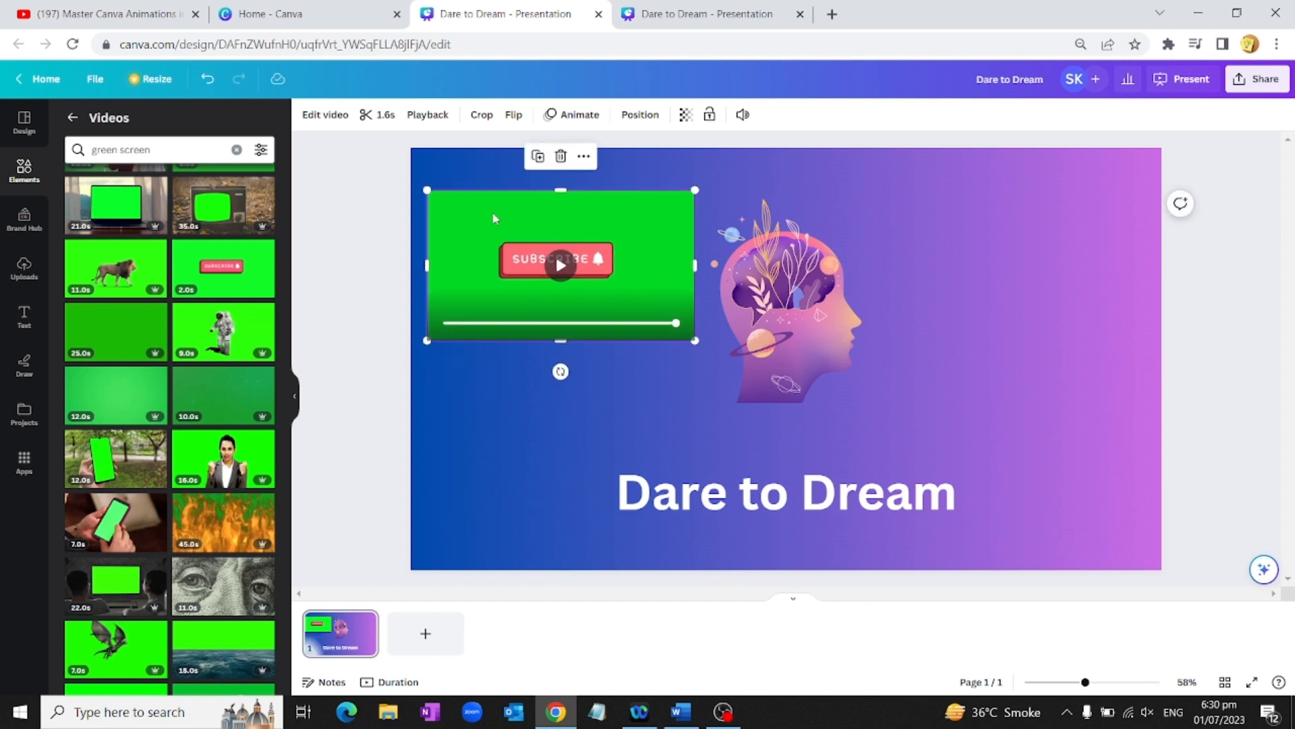
click(347, 122)
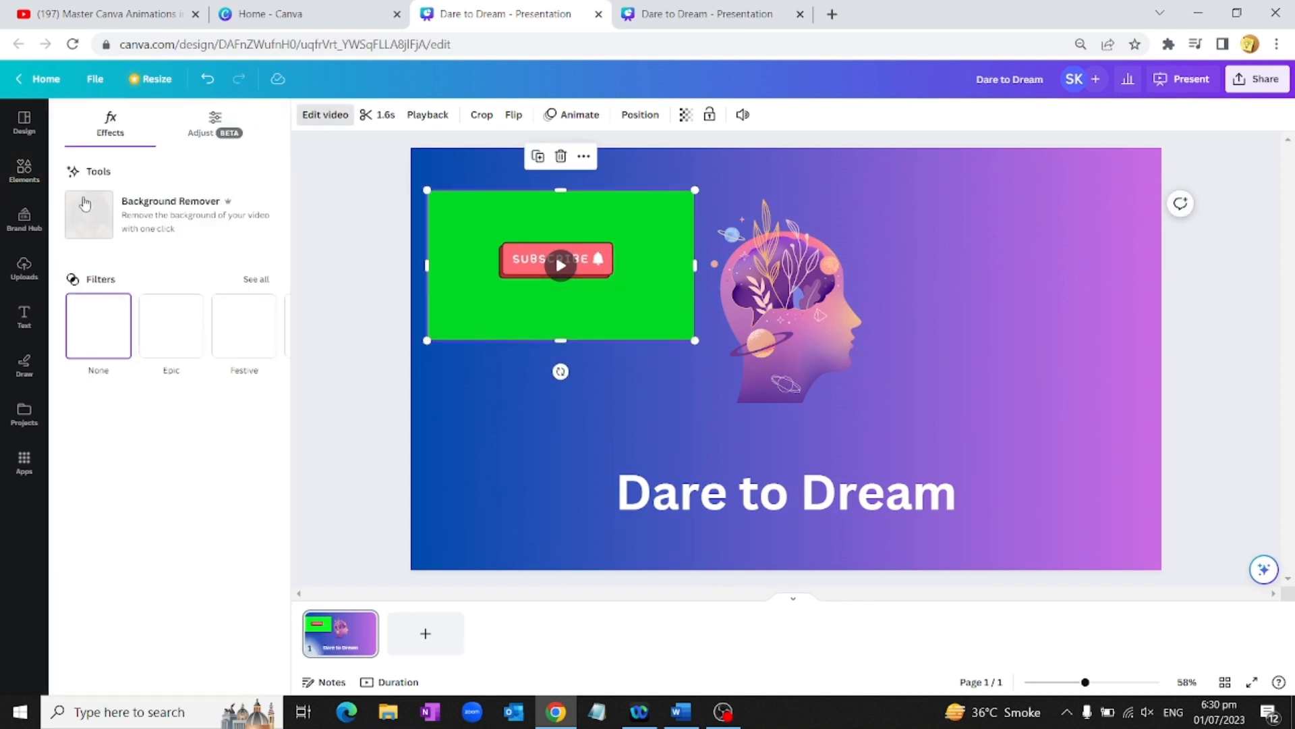
click(167, 221)
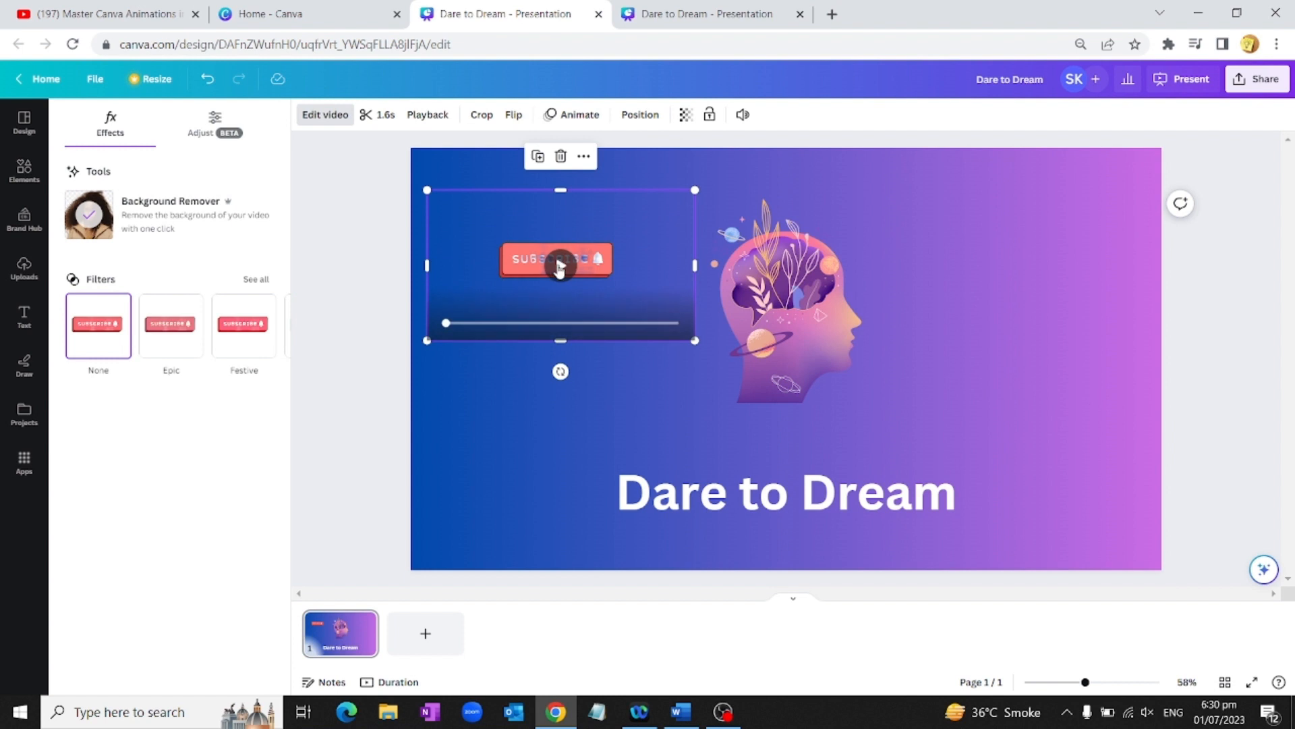
click(560, 266)
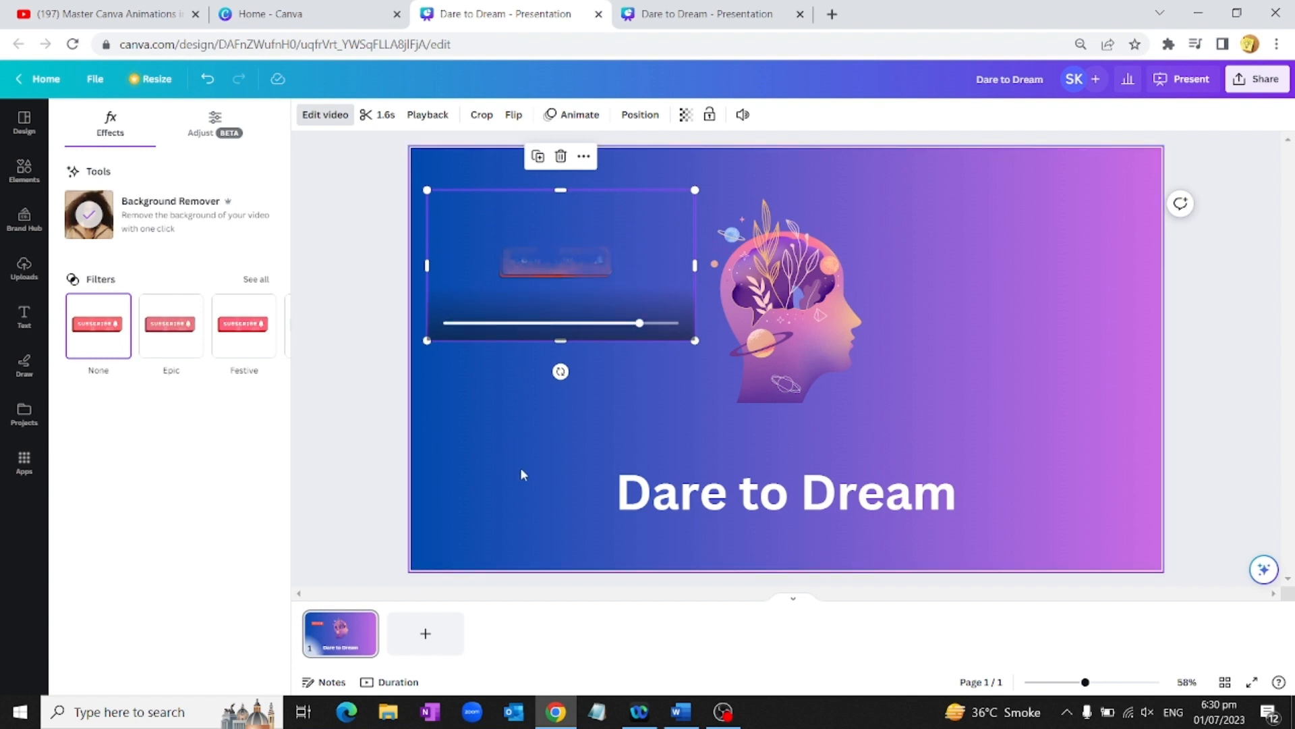
click(560, 156)
Step: Place the fire clip at the upper left, apply Background Remover, then delete the clip
scroll(169, 392, down, 10)
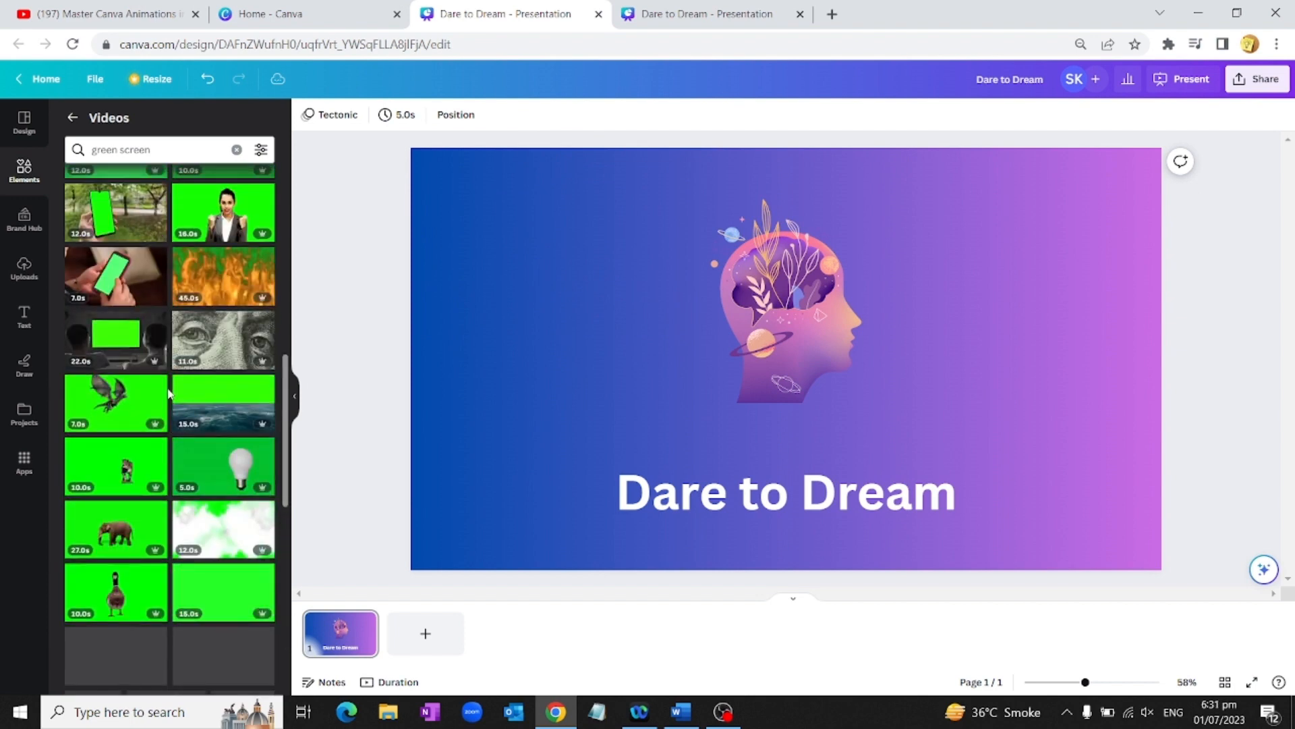
drag(519, 262, 511, 212)
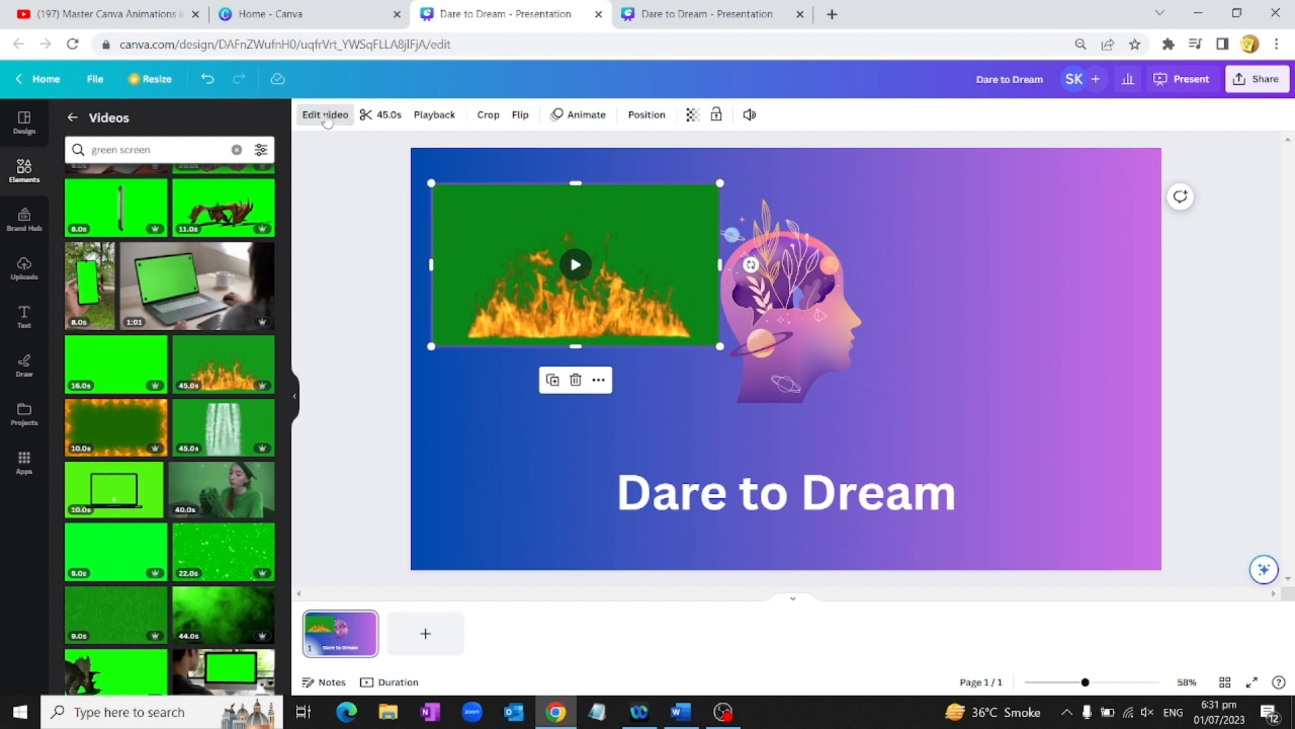
click(326, 116)
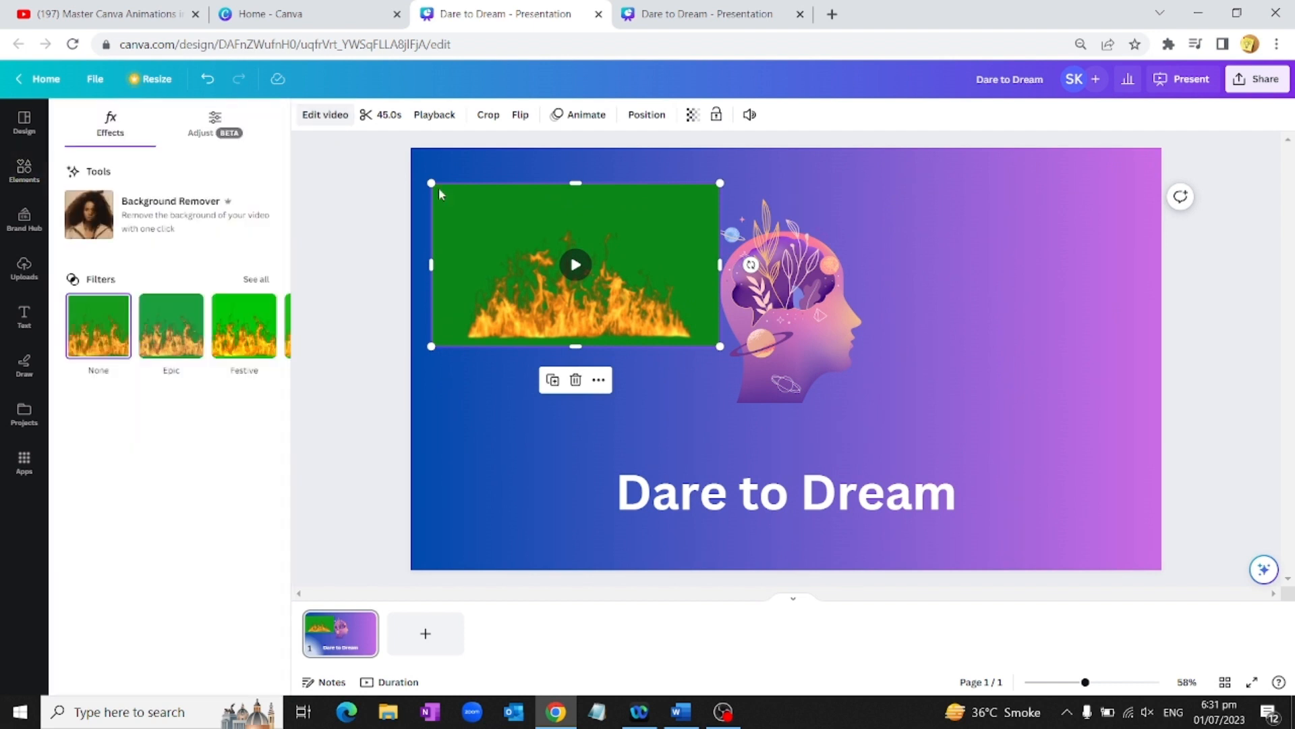
click(147, 221)
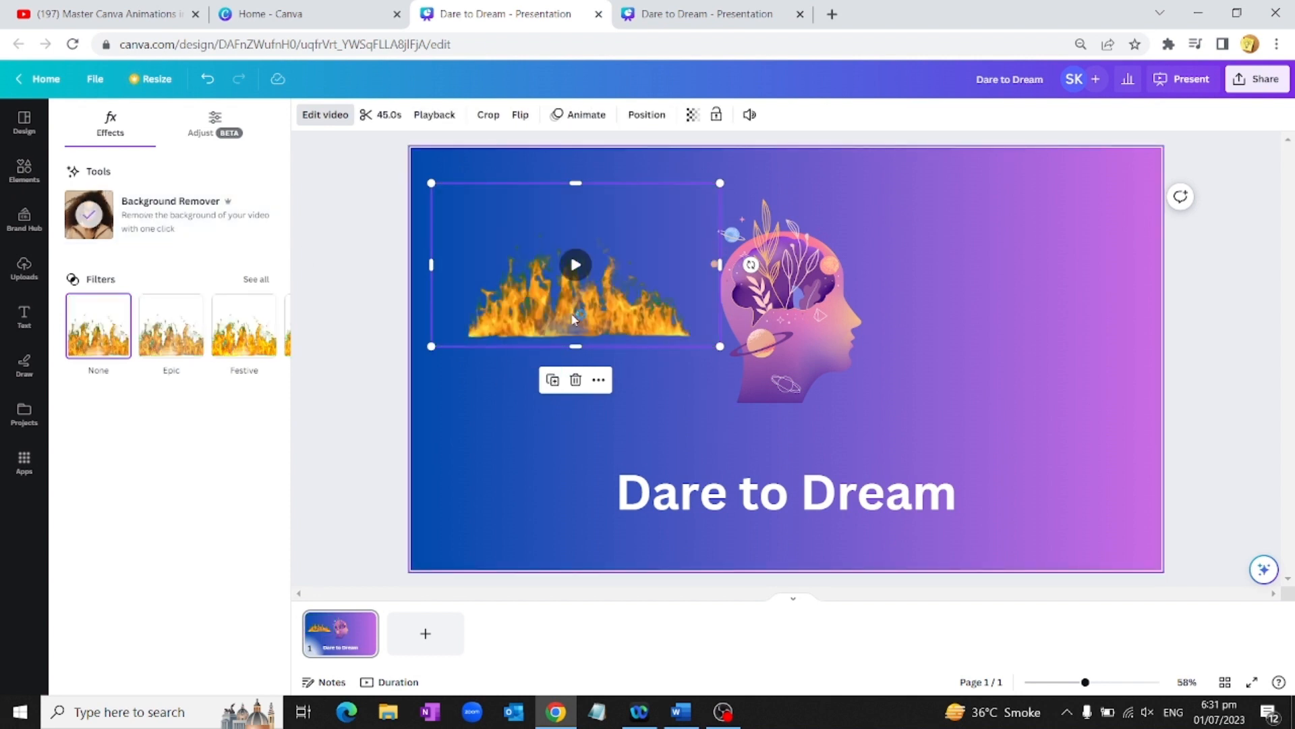
key(Delete)
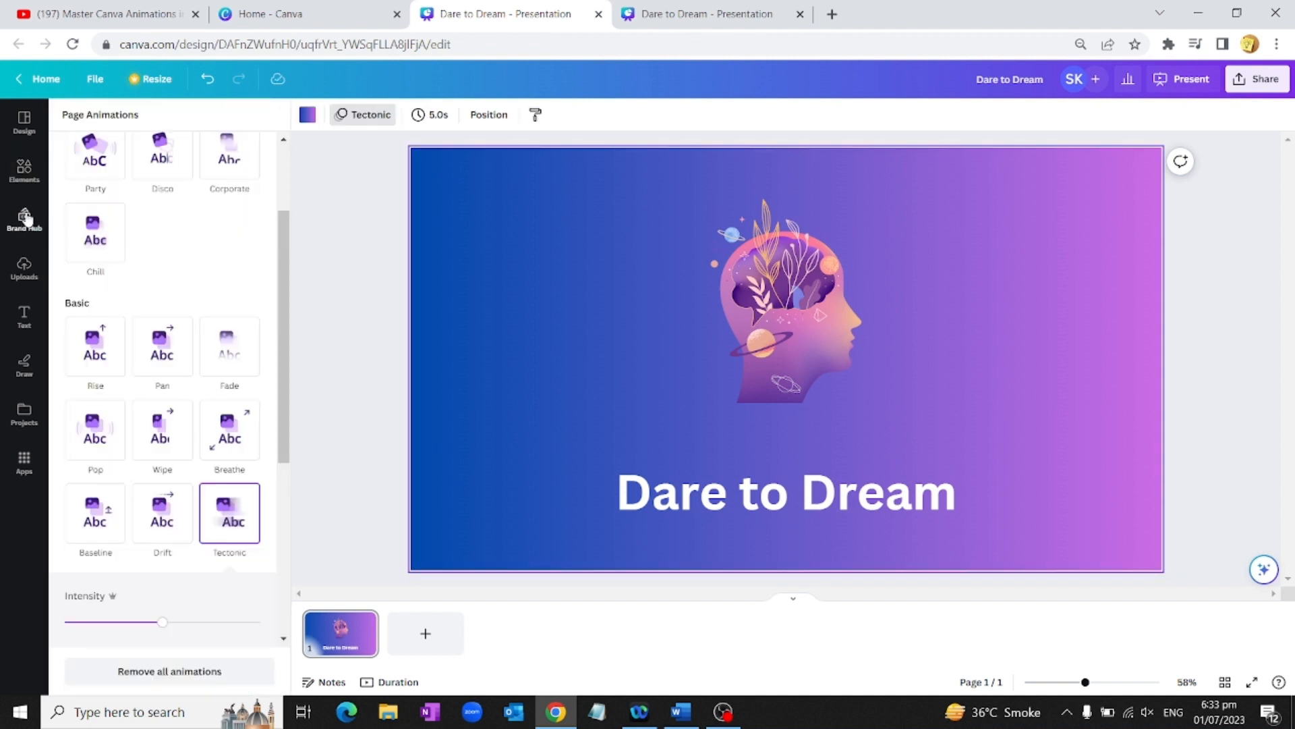
Step: Add a smaller glowing white sparkle photo from a 'star' search beside the head graphic
click(25, 180)
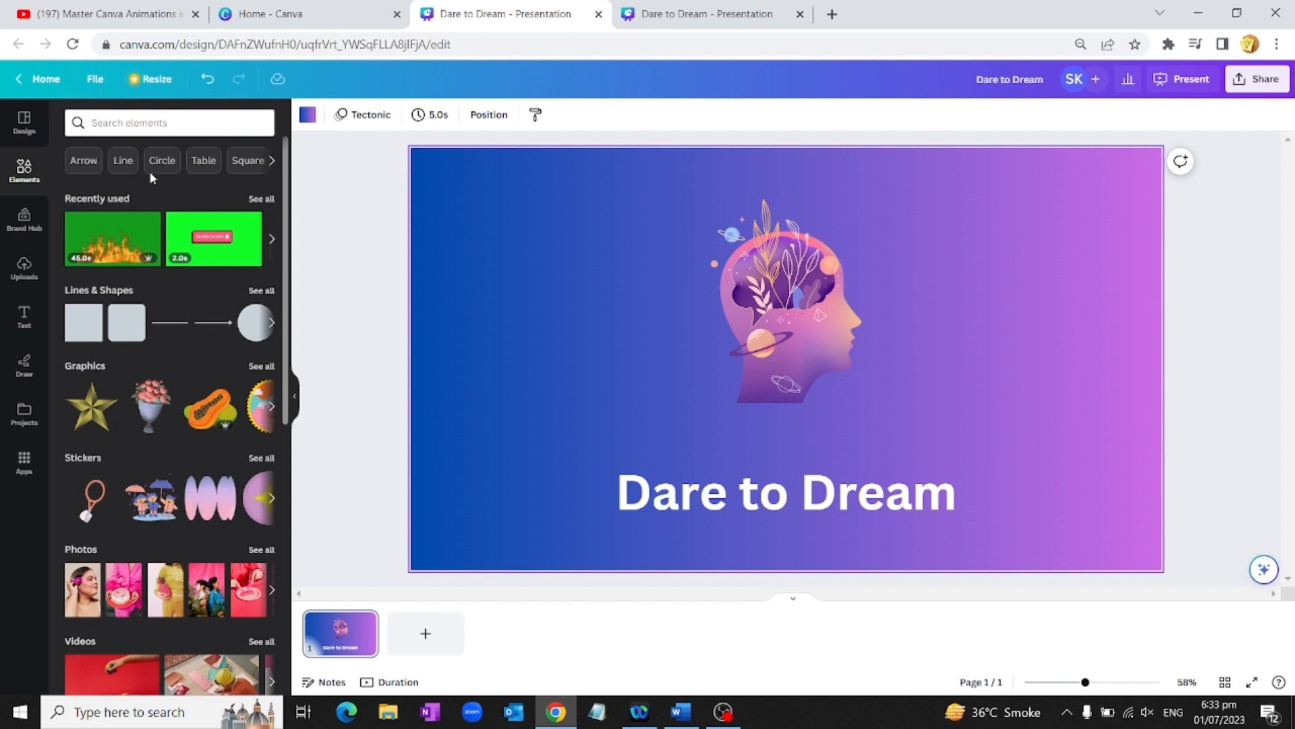
click(131, 123)
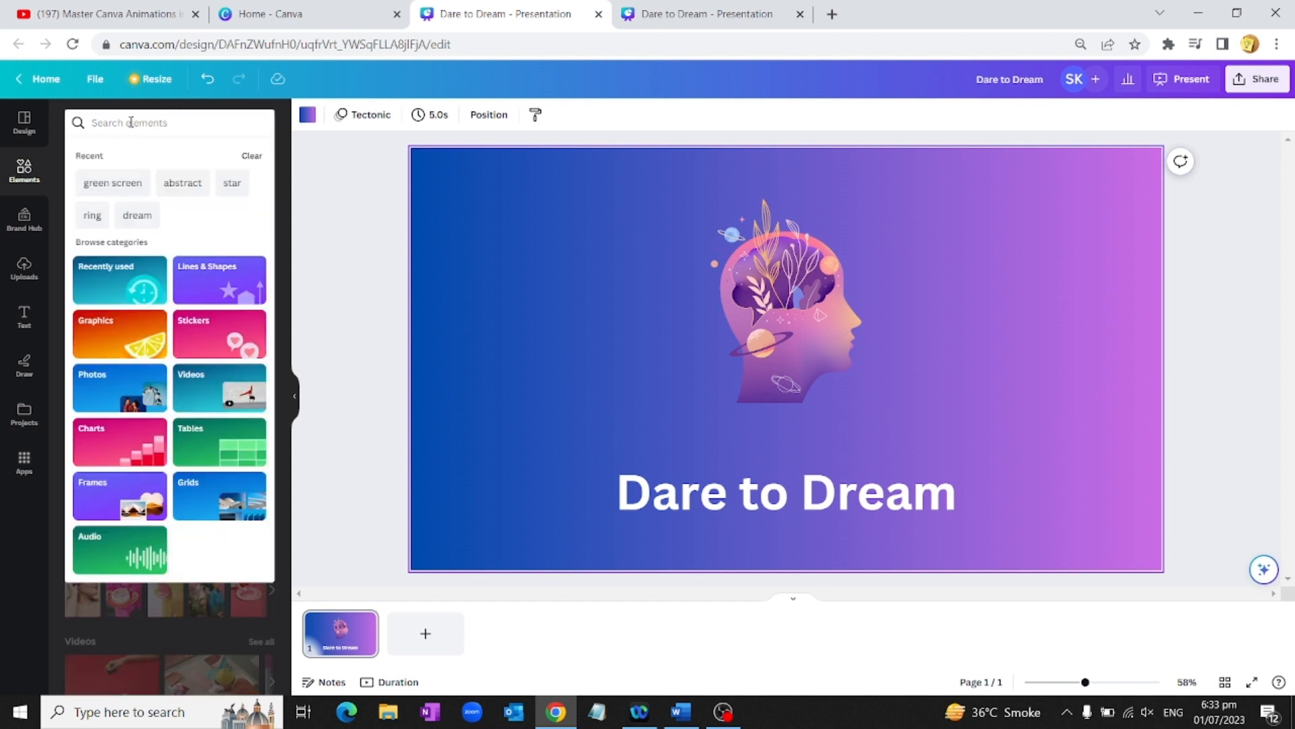
text(star)
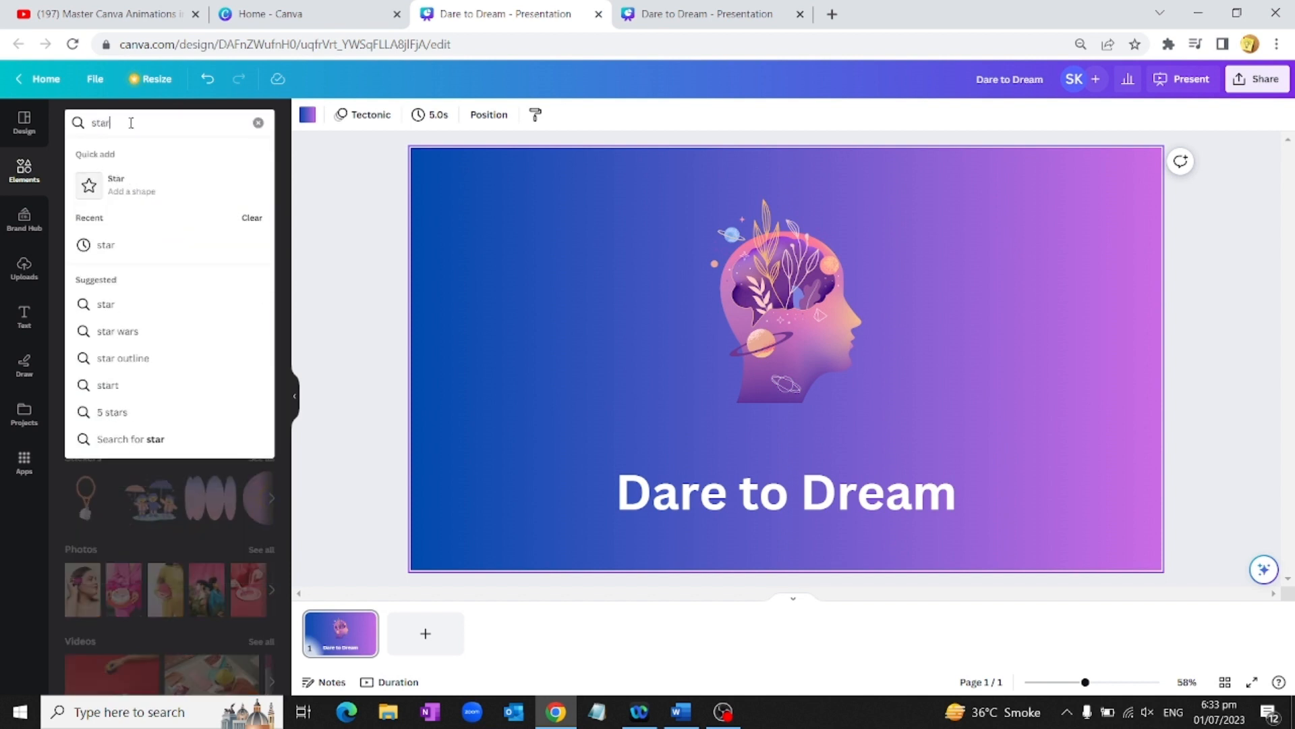
click(96, 439)
drag(420, 408, 863, 284)
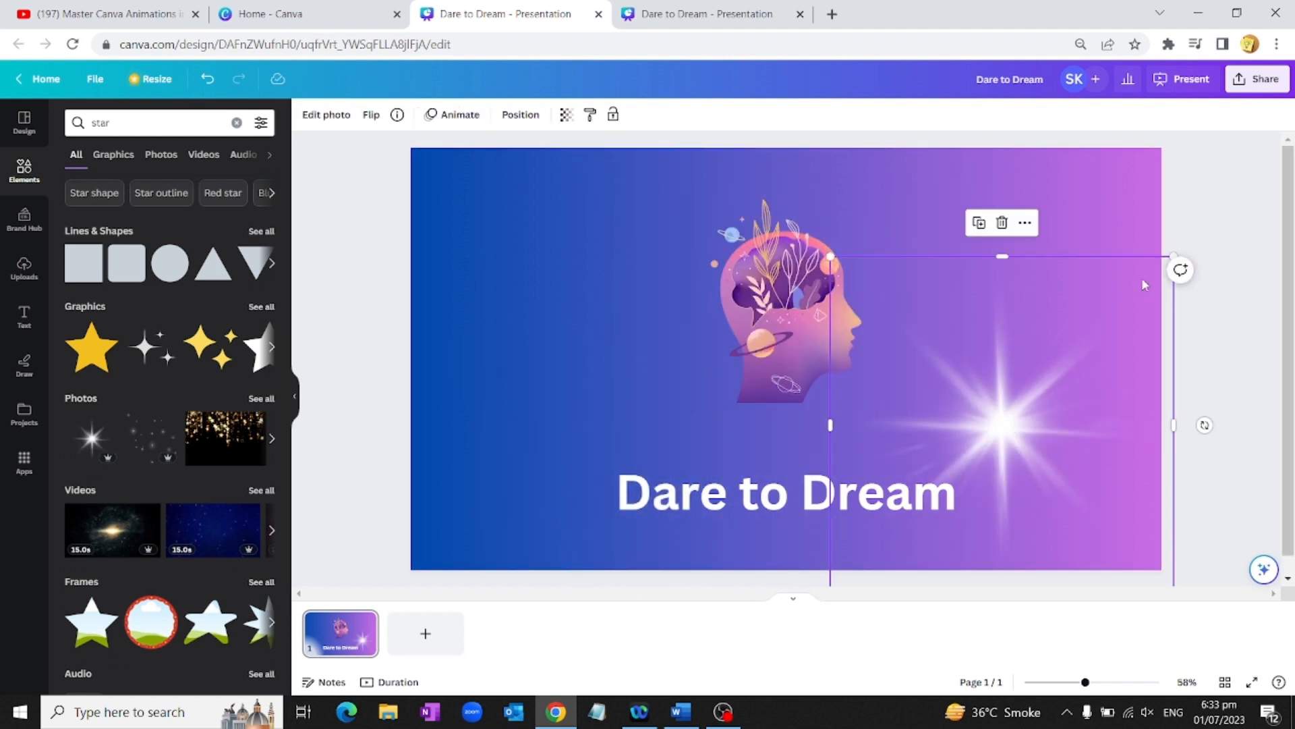
drag(1172, 252, 1064, 367)
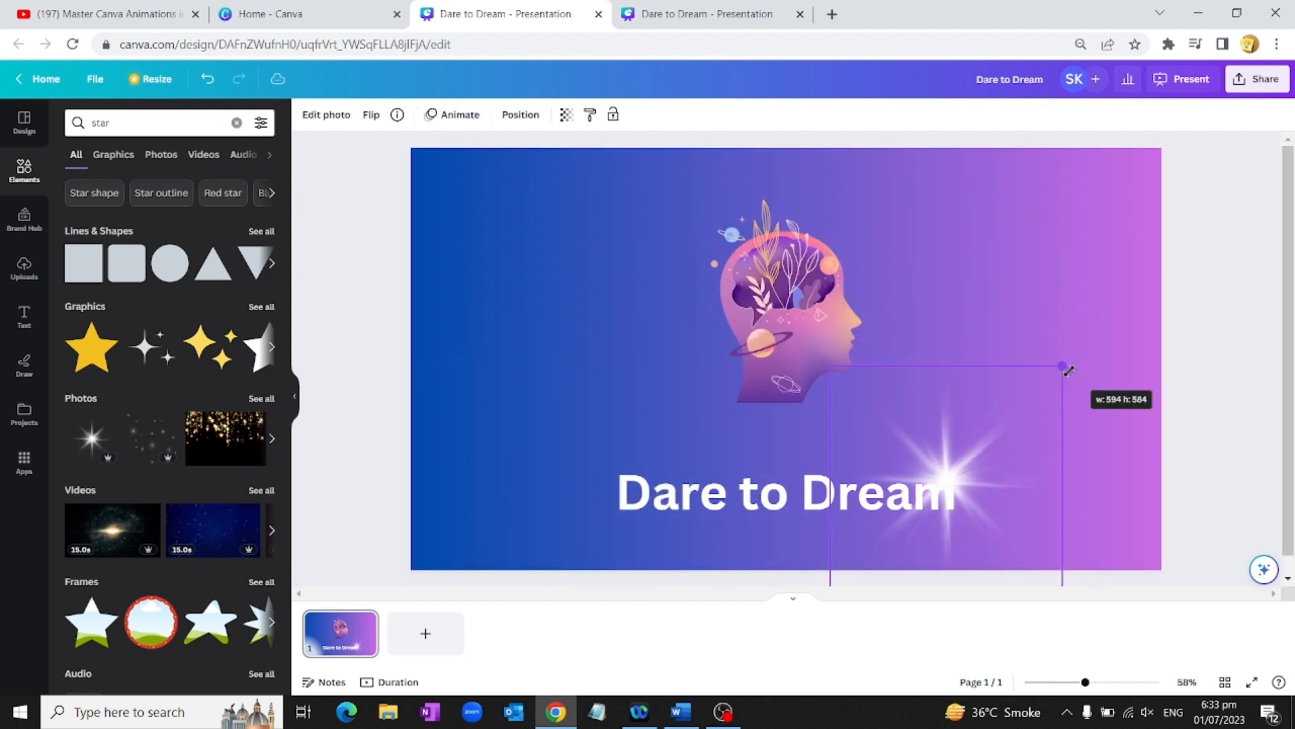
click(452, 115)
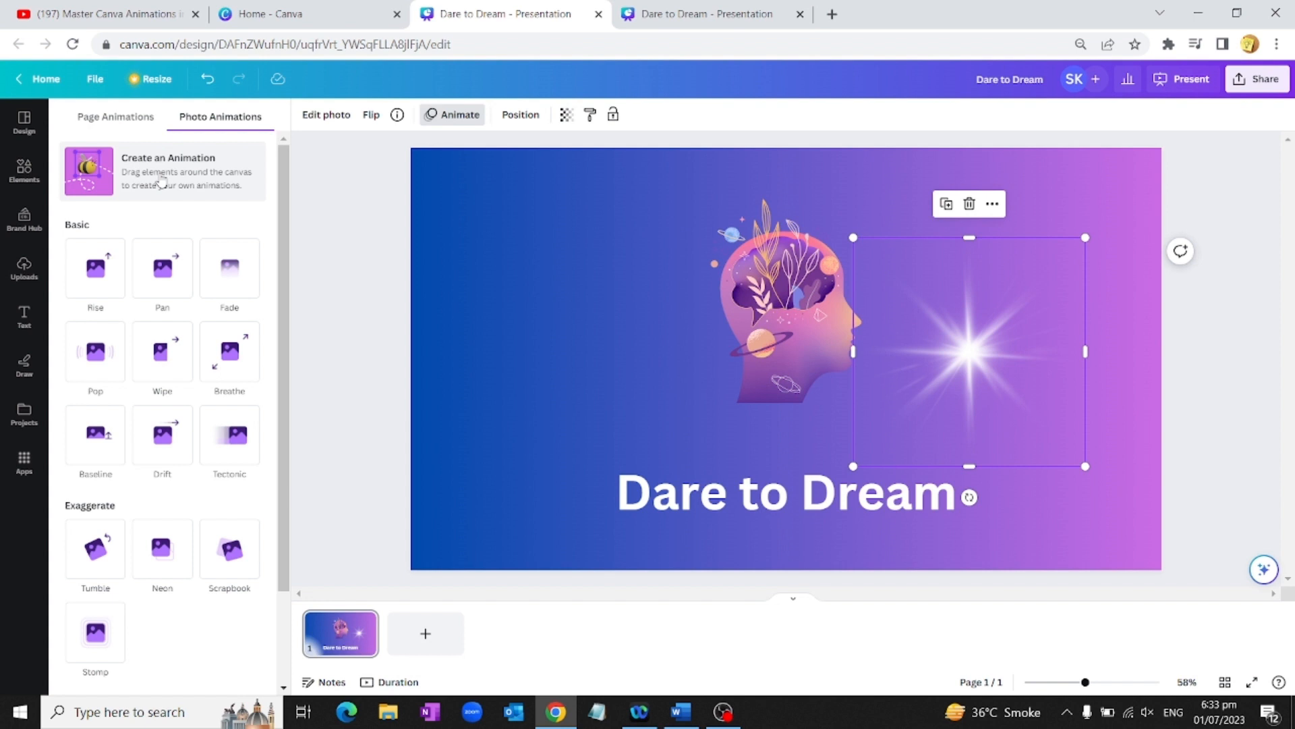
Step: Draw a custom motion path that loops the sparkle around the head and title
click(161, 180)
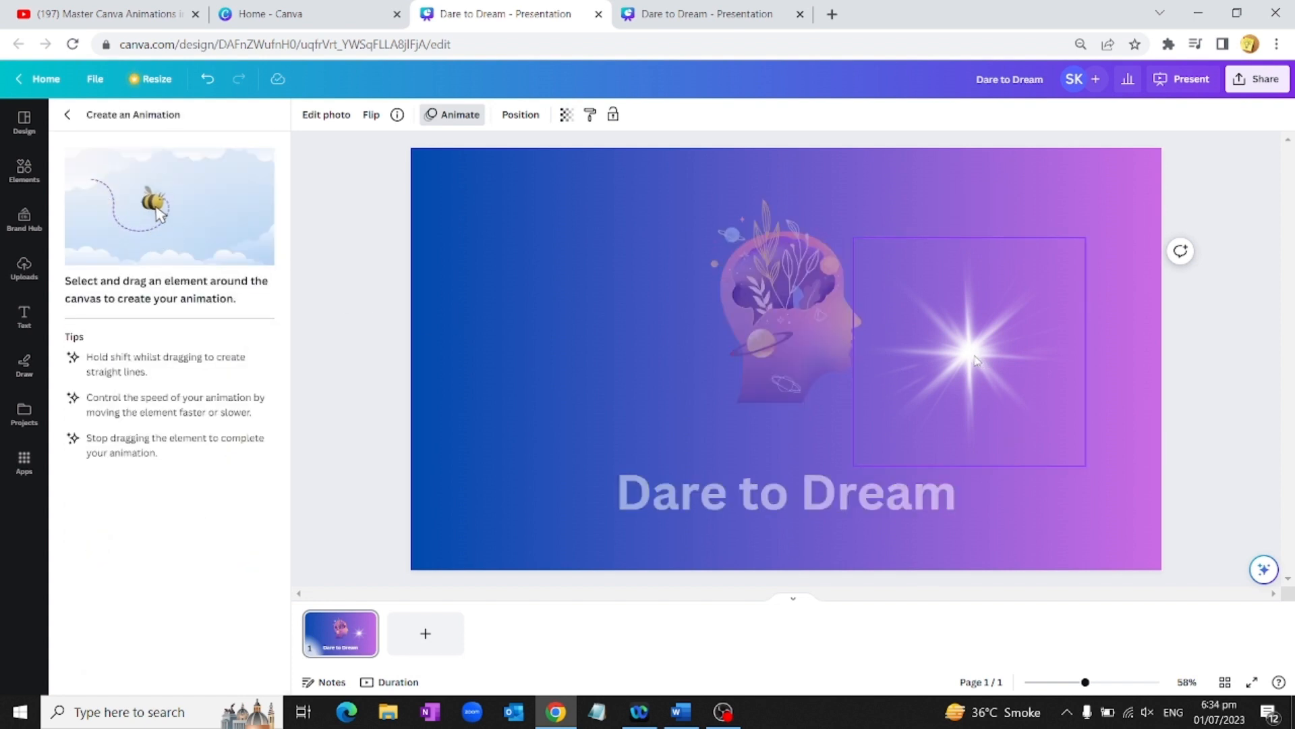
mouse_move(975, 359)
mouse_down()
mouse_move(943, 290)
mouse_move(903, 260)
mouse_move(718, 256)
mouse_move(653, 337)
mouse_move(675, 410)
mouse_move(758, 378)
mouse_move(723, 318)
mouse_move(616, 299)
mouse_move(575, 330)
mouse_move(558, 400)
mouse_move(569, 441)
mouse_move(625, 477)
mouse_move(811, 506)
mouse_move(844, 481)
mouse_move(872, 427)
mouse_move(869, 396)
mouse_move(826, 398)
mouse_move(794, 424)
mouse_move(791, 470)
mouse_move(810, 495)
mouse_move(910, 506)
mouse_move(978, 413)
mouse_move(998, 269)
mouse_move(1020, 233)
mouse_move(1164, 168)
mouse_up()
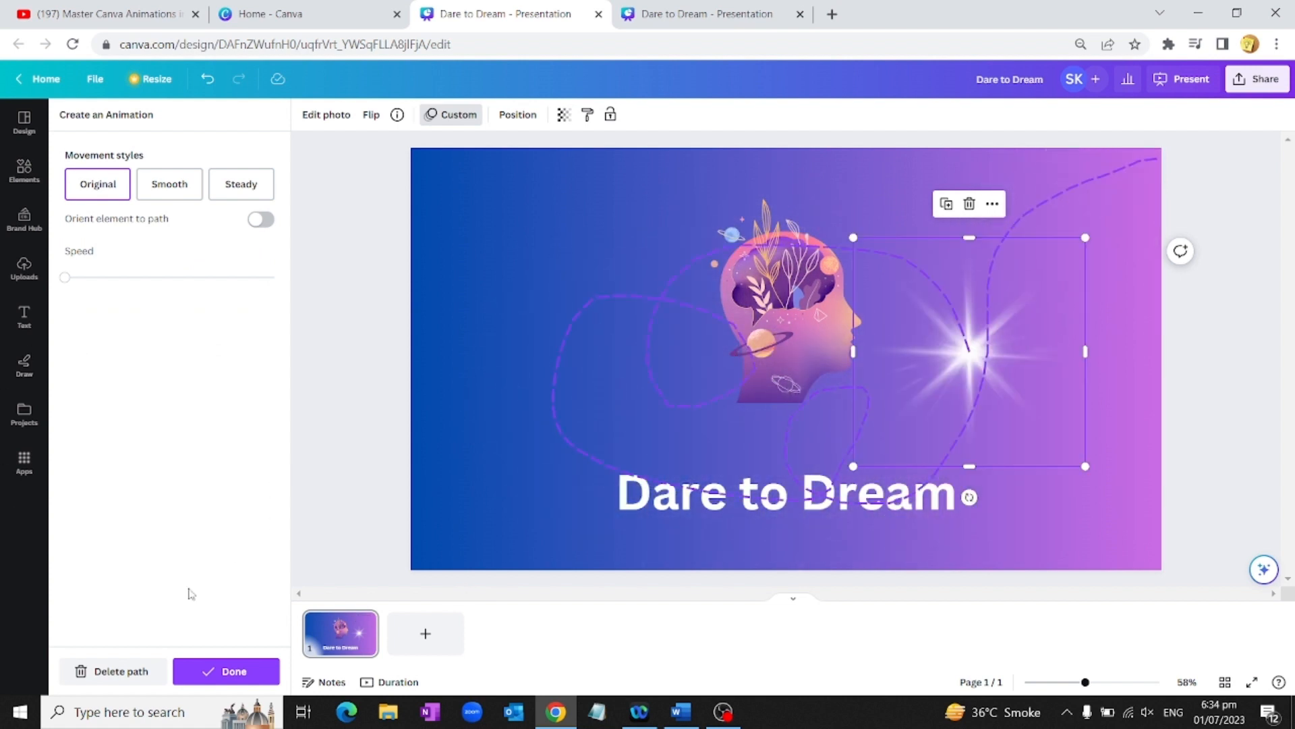
Step: Set the sparkle's motion style to Steady with a slightly faster speed and finish the animation
click(101, 186)
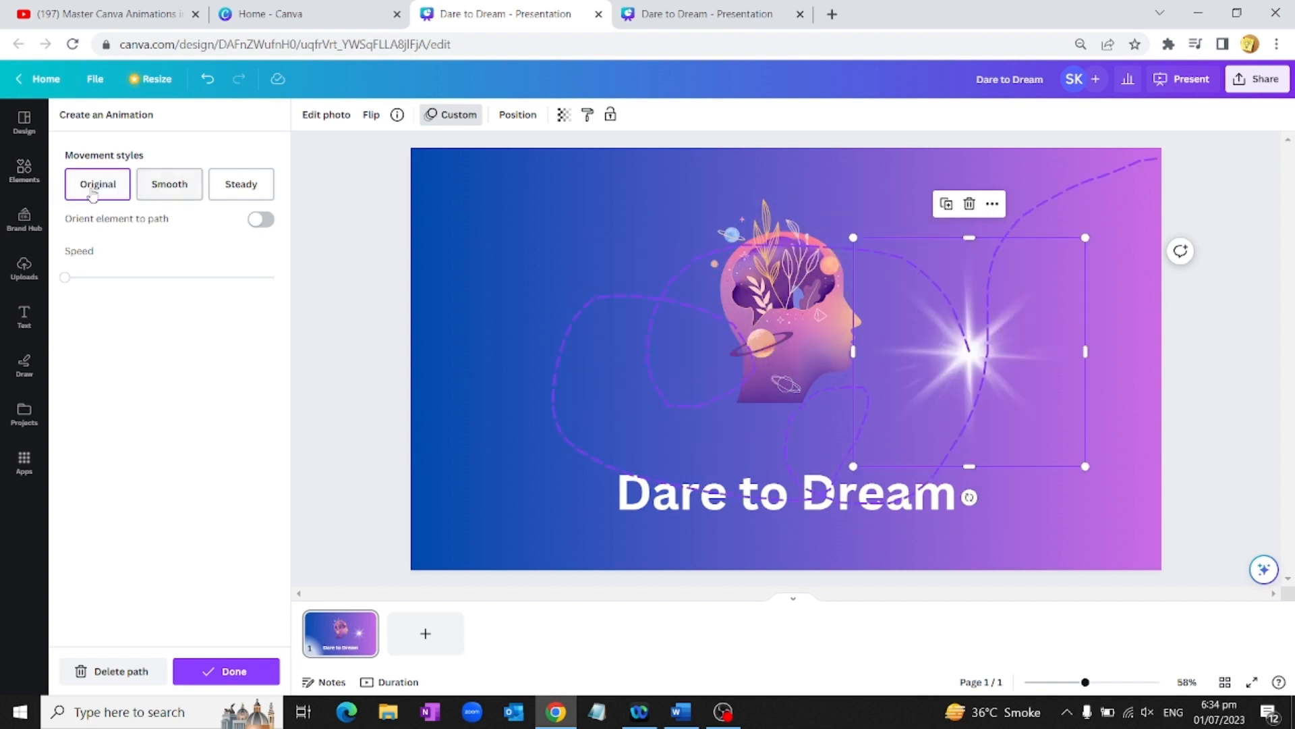
click(163, 187)
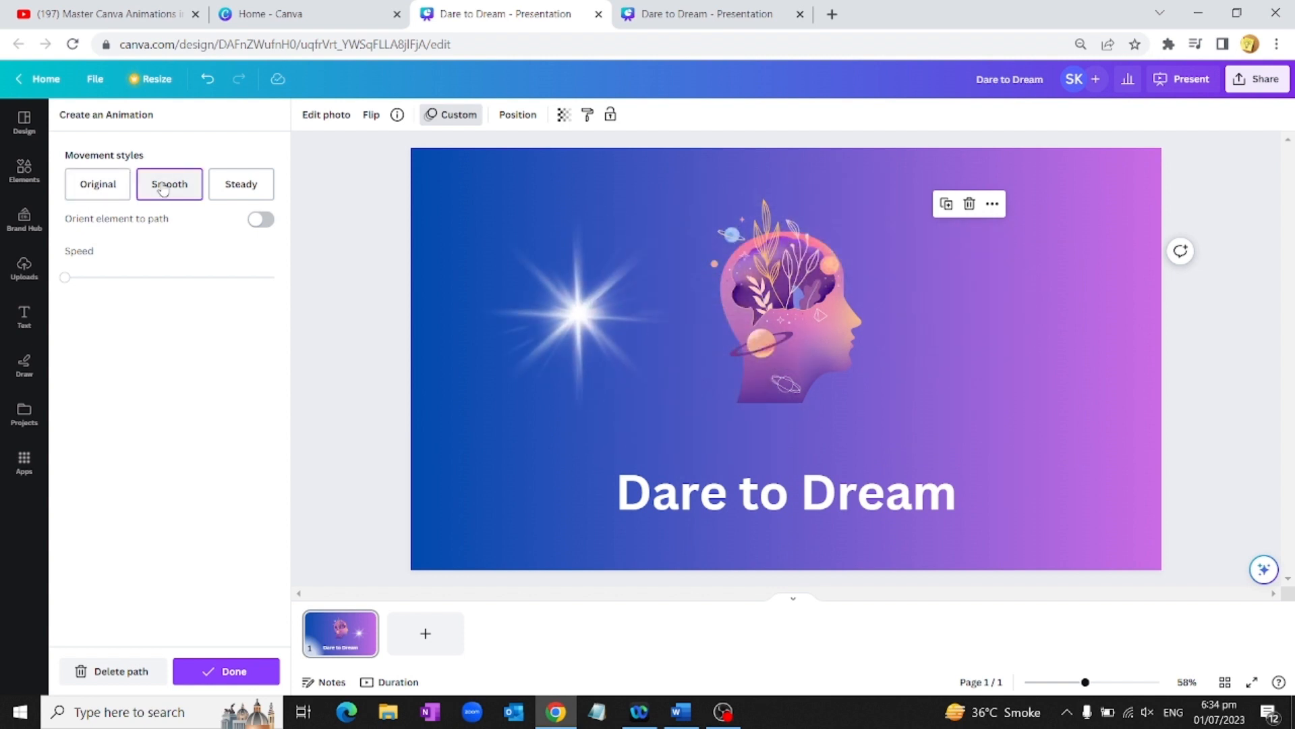
click(253, 187)
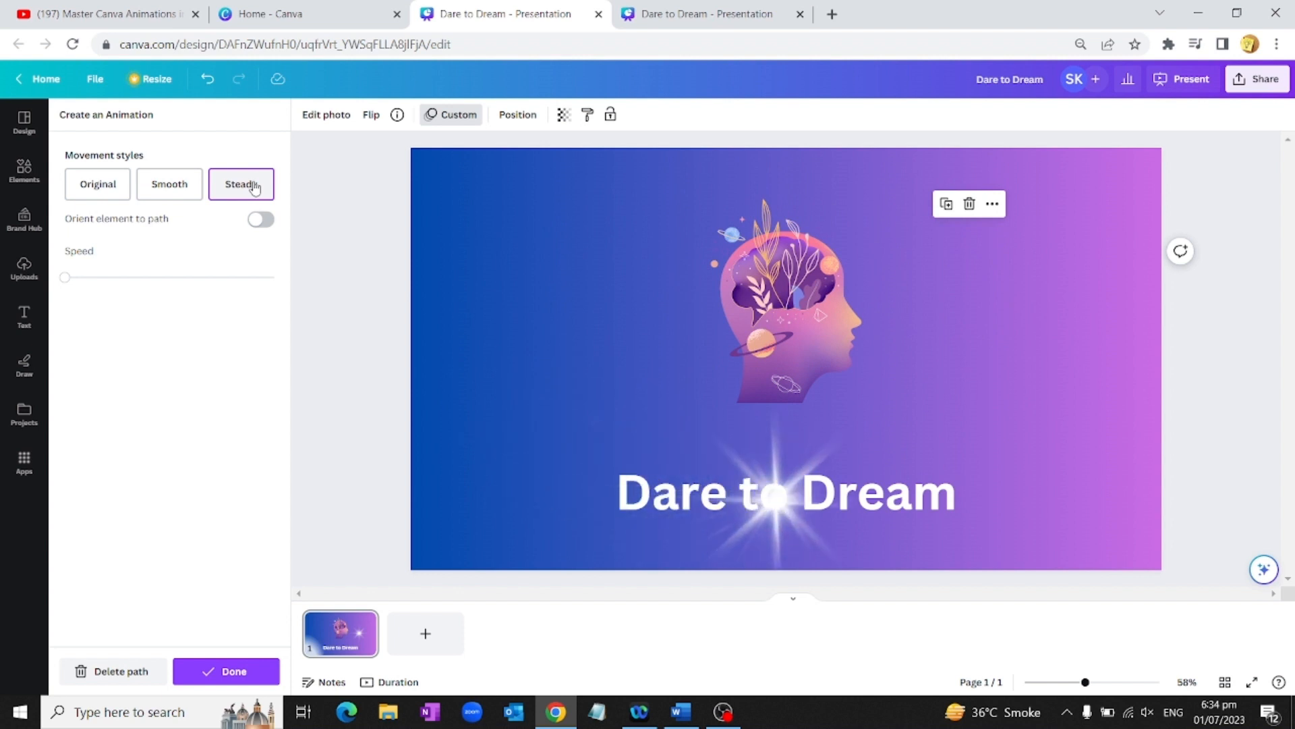
drag(66, 283, 95, 282)
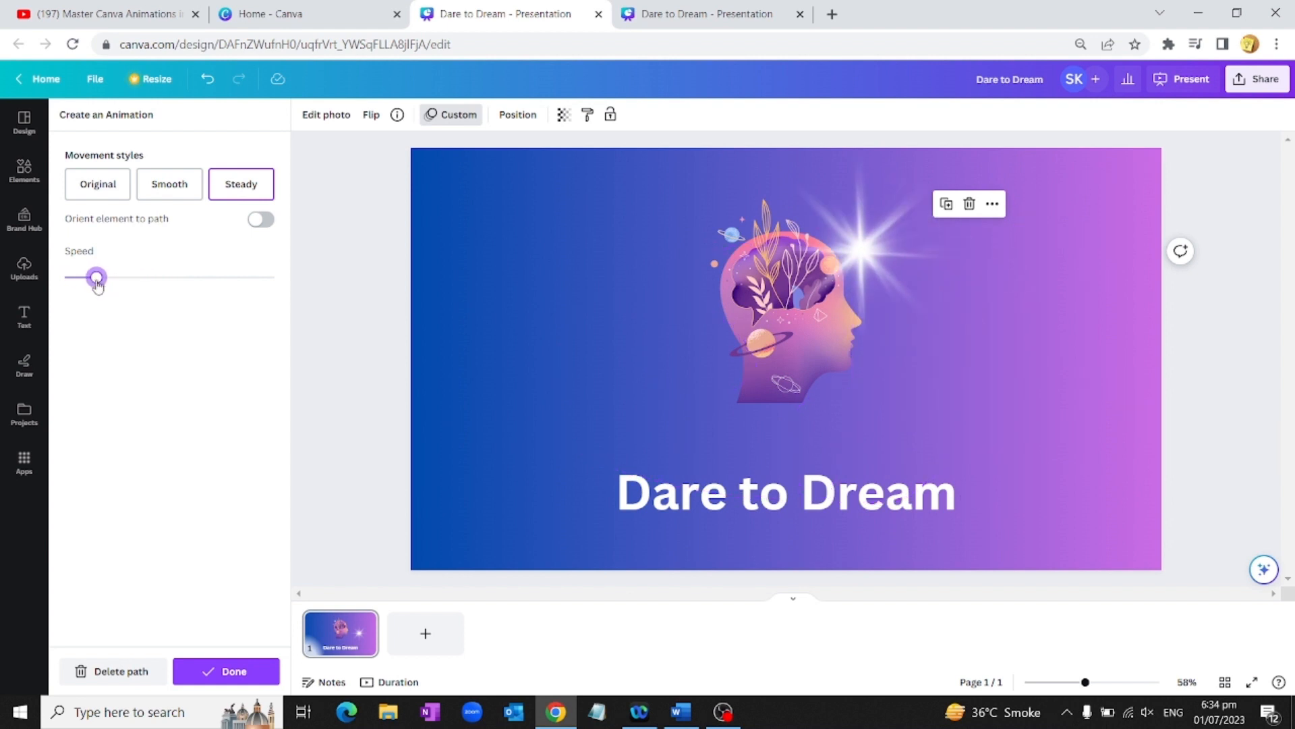
click(227, 673)
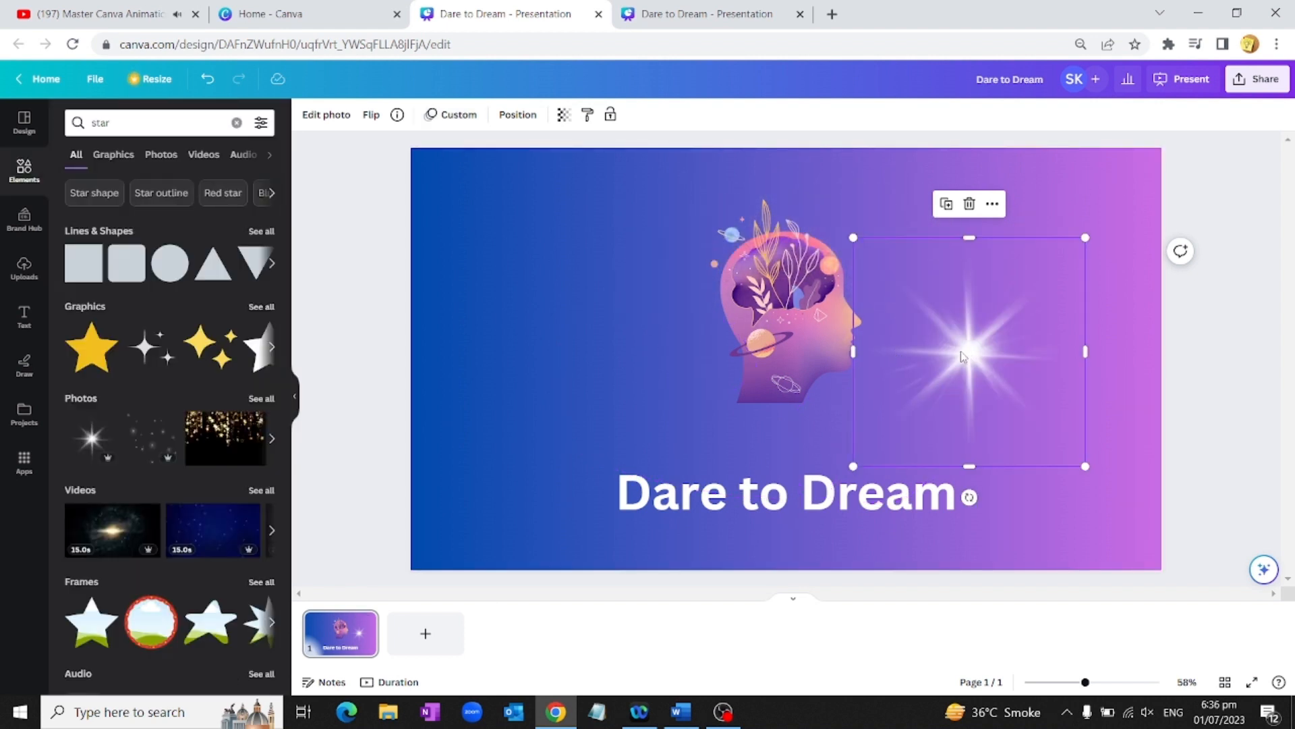
click(20, 176)
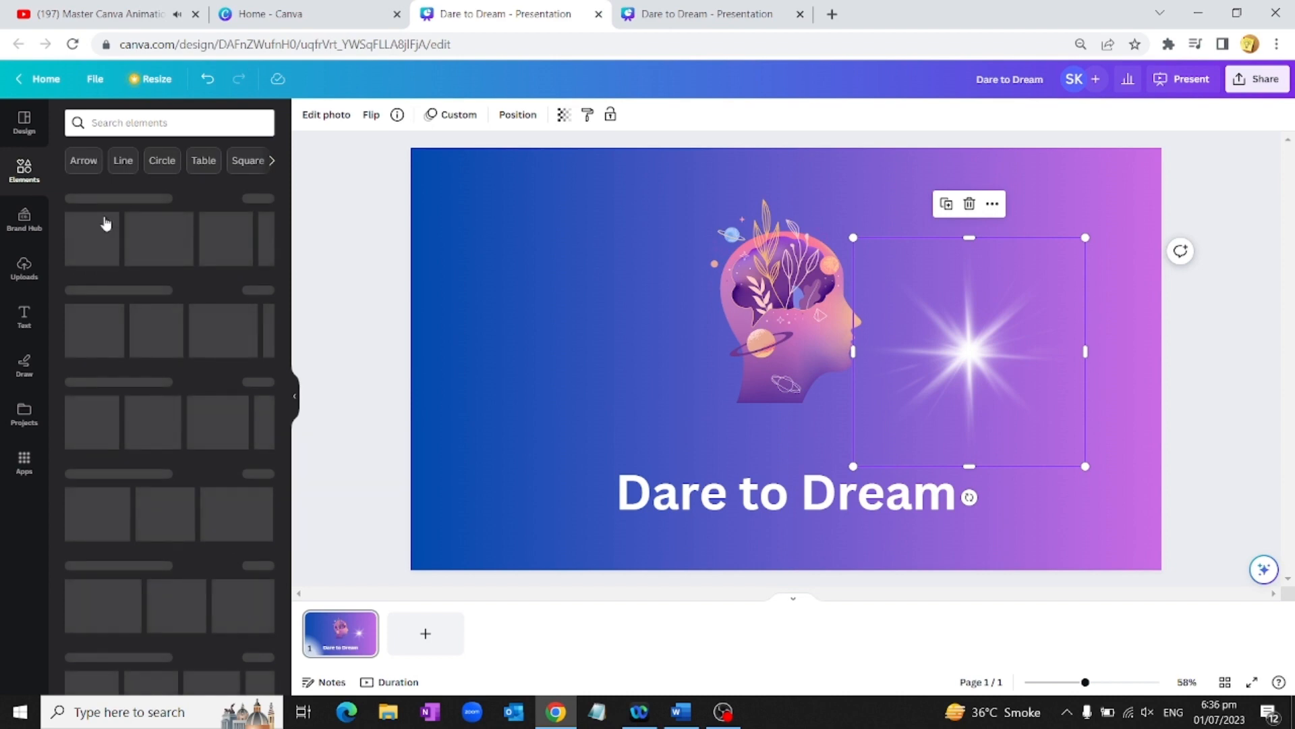
Step: Place a photo of a baby in a white towel left of the head illustration
scroll(116, 396, down, 3)
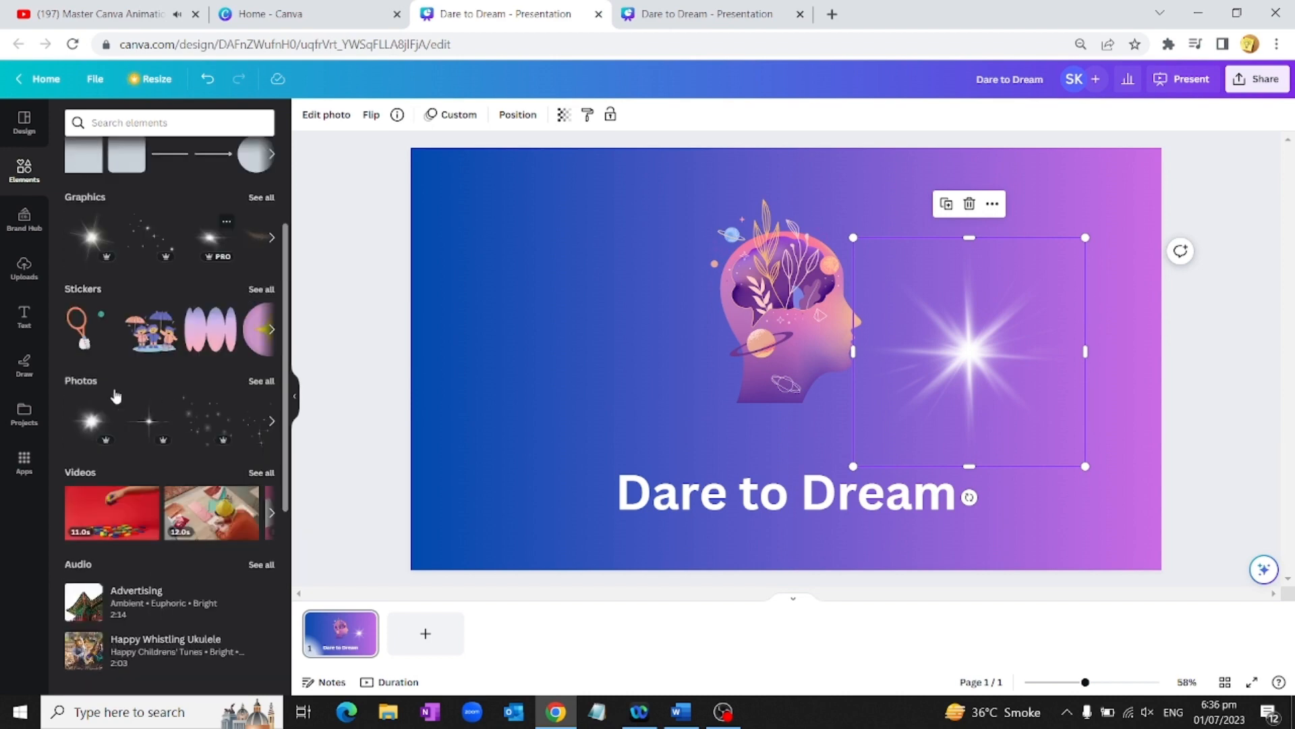
click(261, 382)
scroll(166, 402, down, 3)
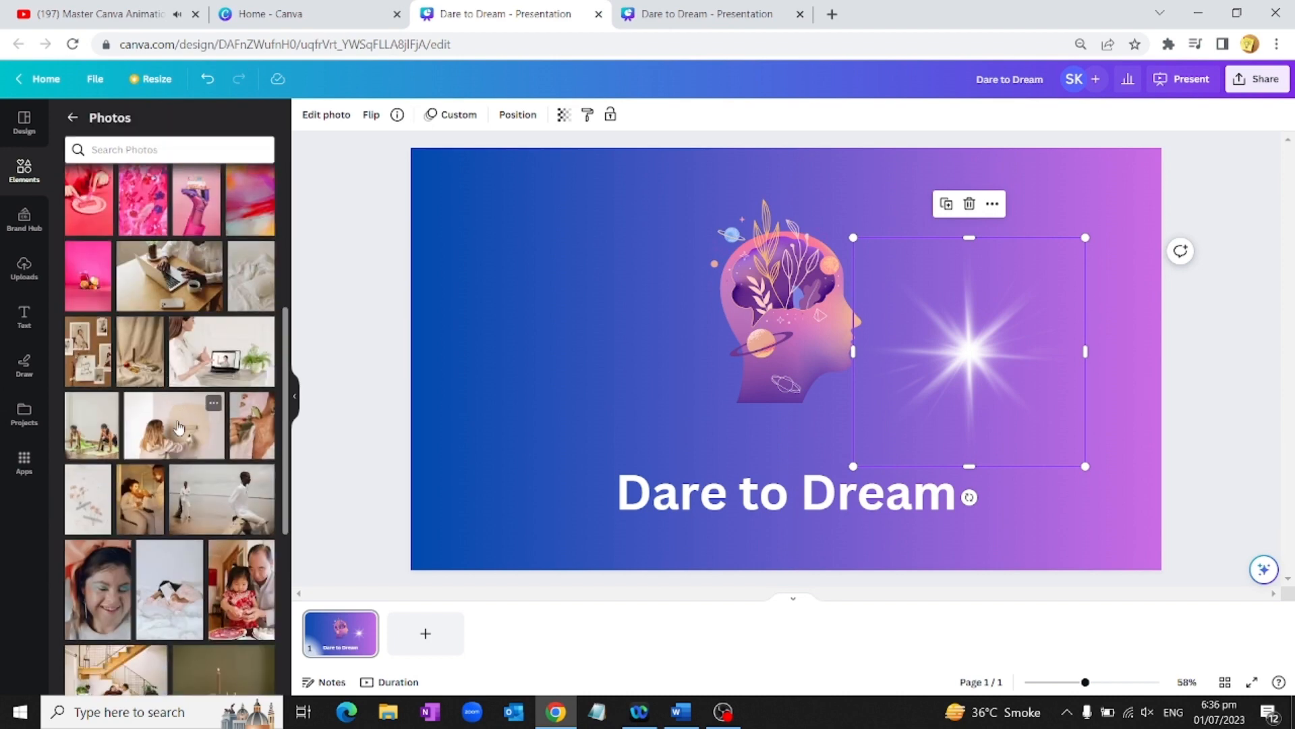
scroll(178, 428, down, 3)
scroll(179, 428, down, 3)
drag(250, 496, 491, 203)
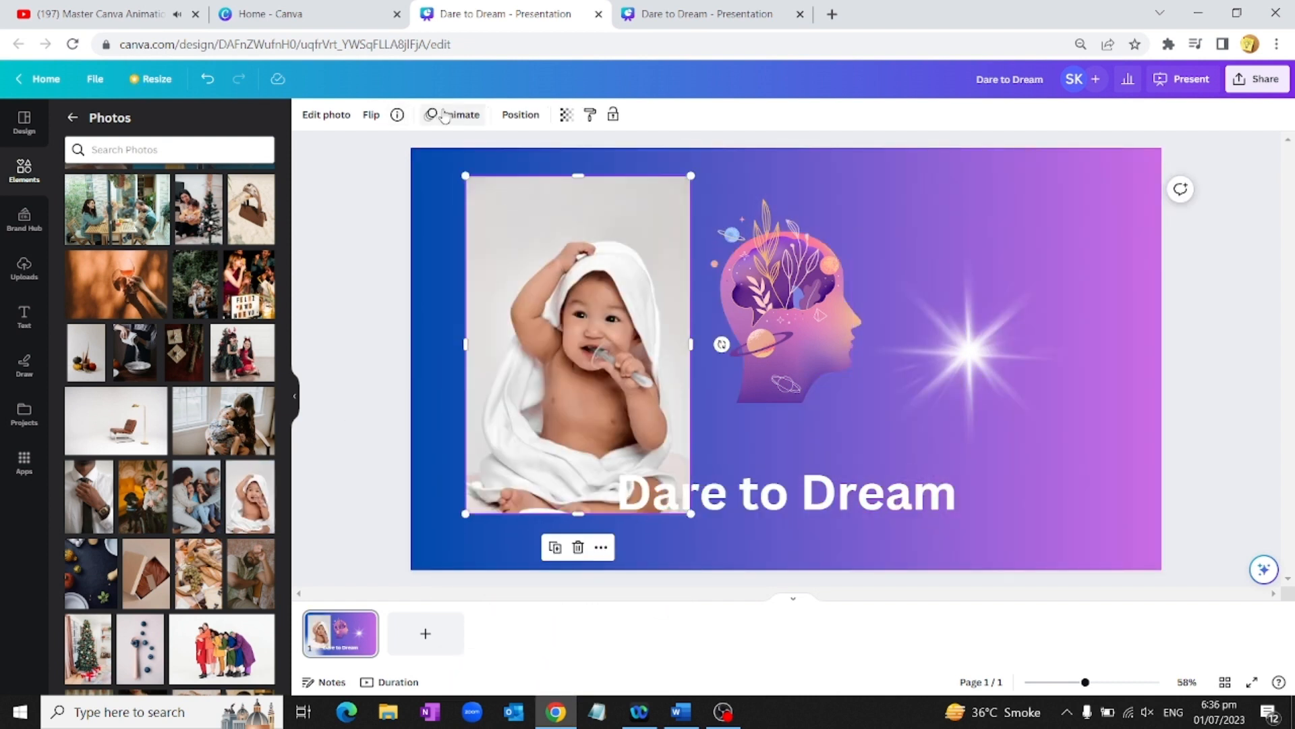
Step: Apply the Stomp animation to the baby photo
click(444, 116)
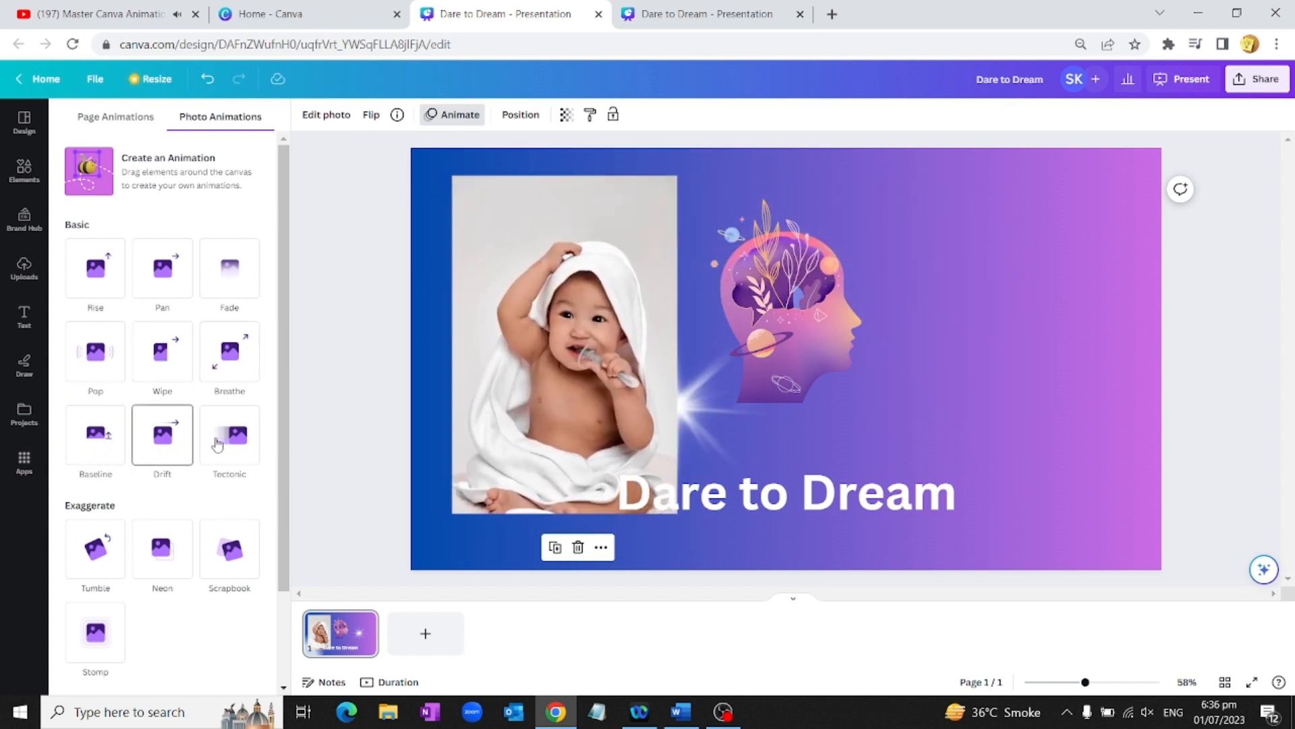
scroll(195, 447, down, 2)
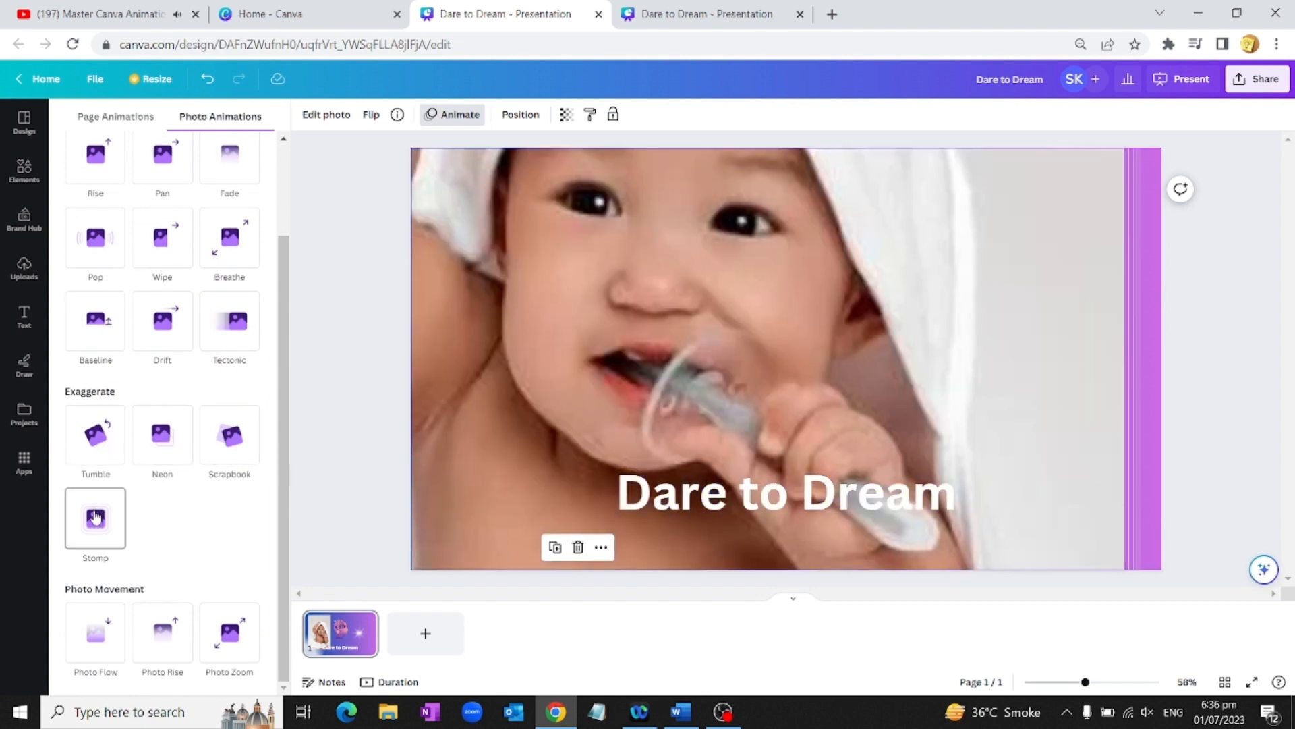
click(95, 517)
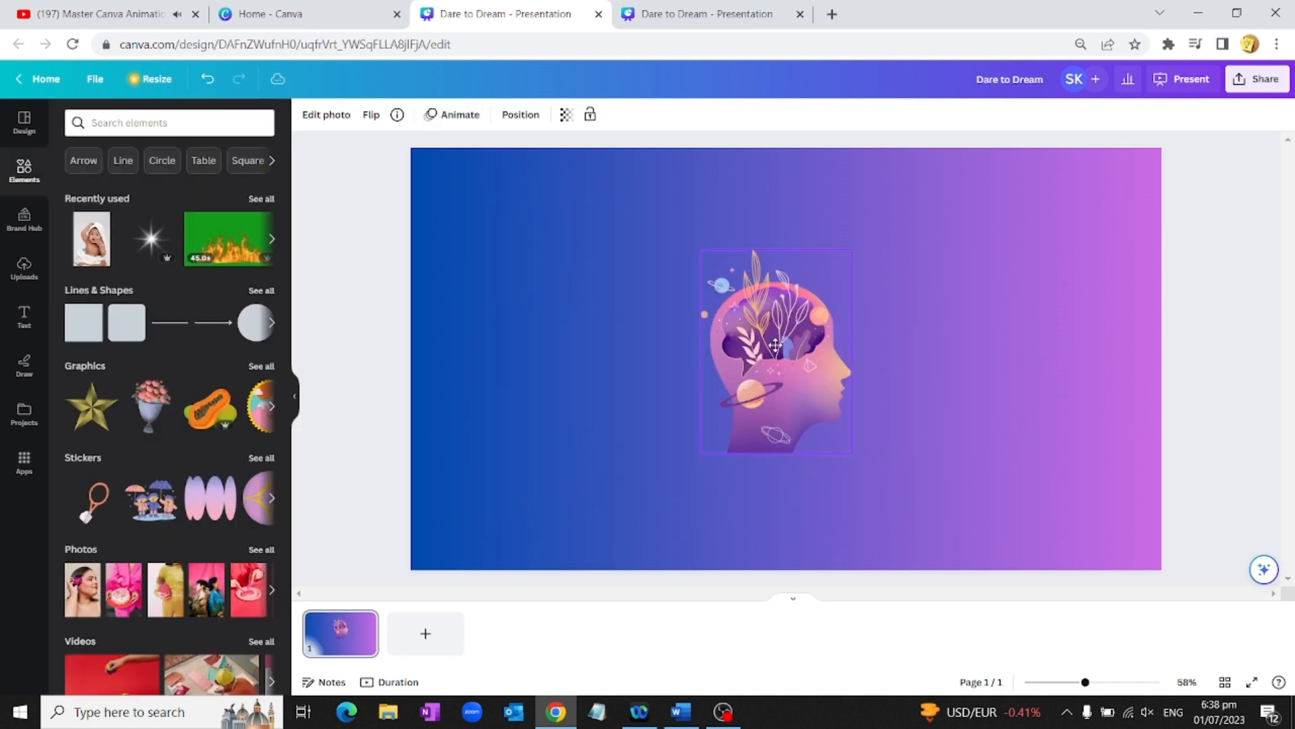
Step: Centre the head graphic and add a shrunken sparkle graphic from a 'star' search at the upper right
drag(757, 352, 761, 352)
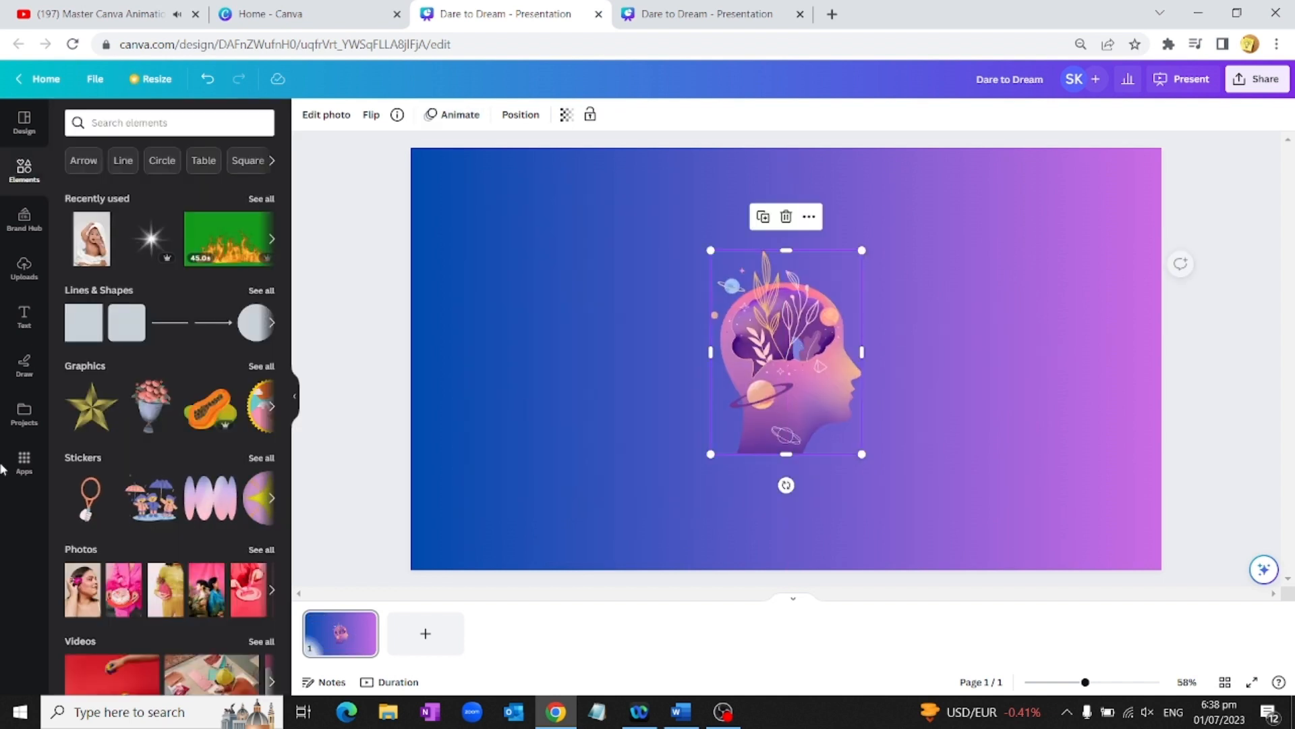
click(257, 365)
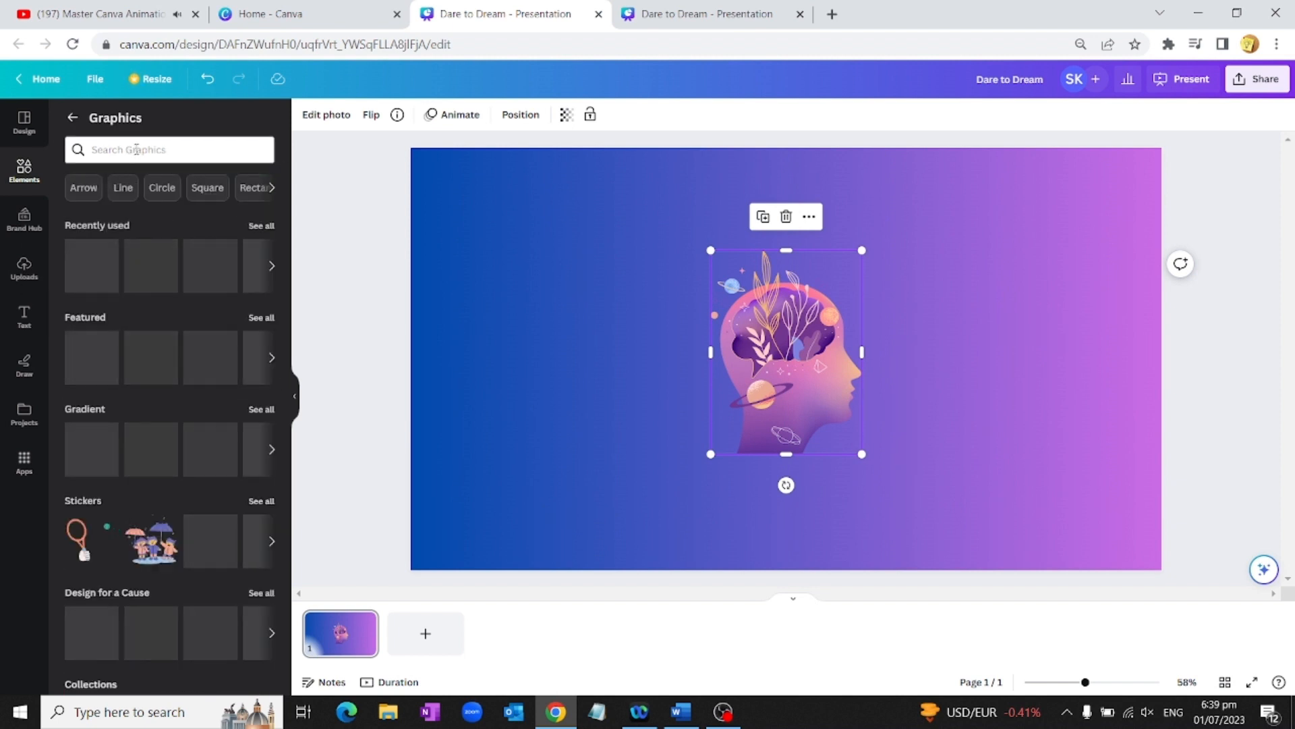
click(134, 149)
text(star)
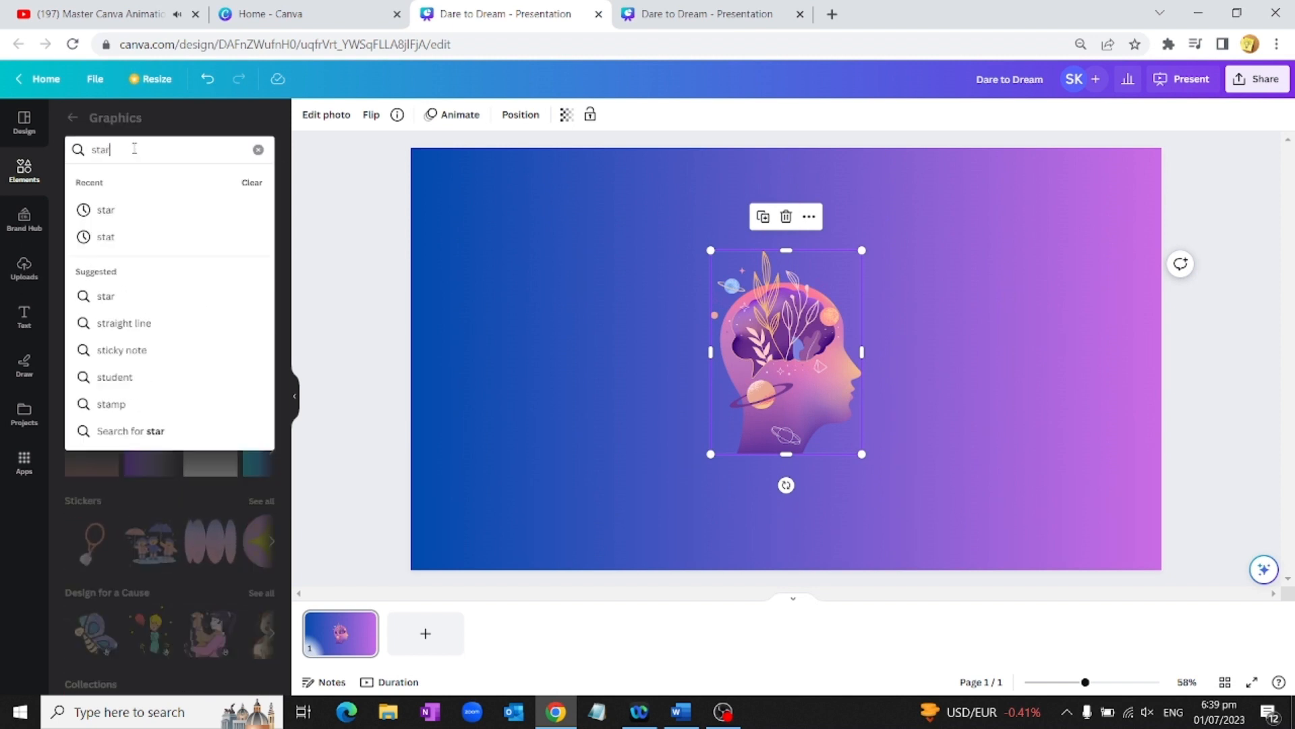
key(Return)
drag(182, 328, 1022, 300)
drag(1120, 426, 1025, 346)
drag(998, 255, 977, 307)
drag(908, 383, 908, 356)
click(894, 411)
Step: Add a gold sparkle graphic and shrink it to a smaller size near the head
scroll(174, 492, down, 2)
drag(171, 508, 463, 346)
drag(833, 314, 702, 423)
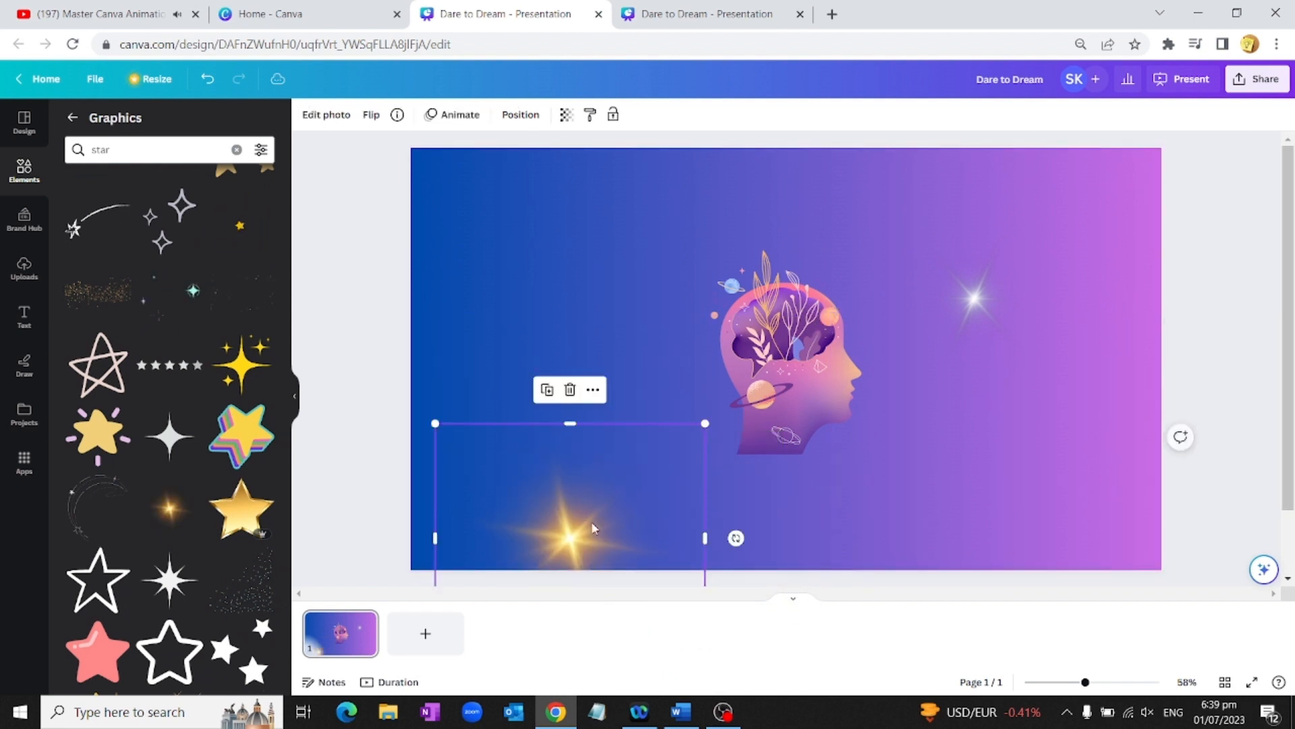
drag(607, 503, 673, 433)
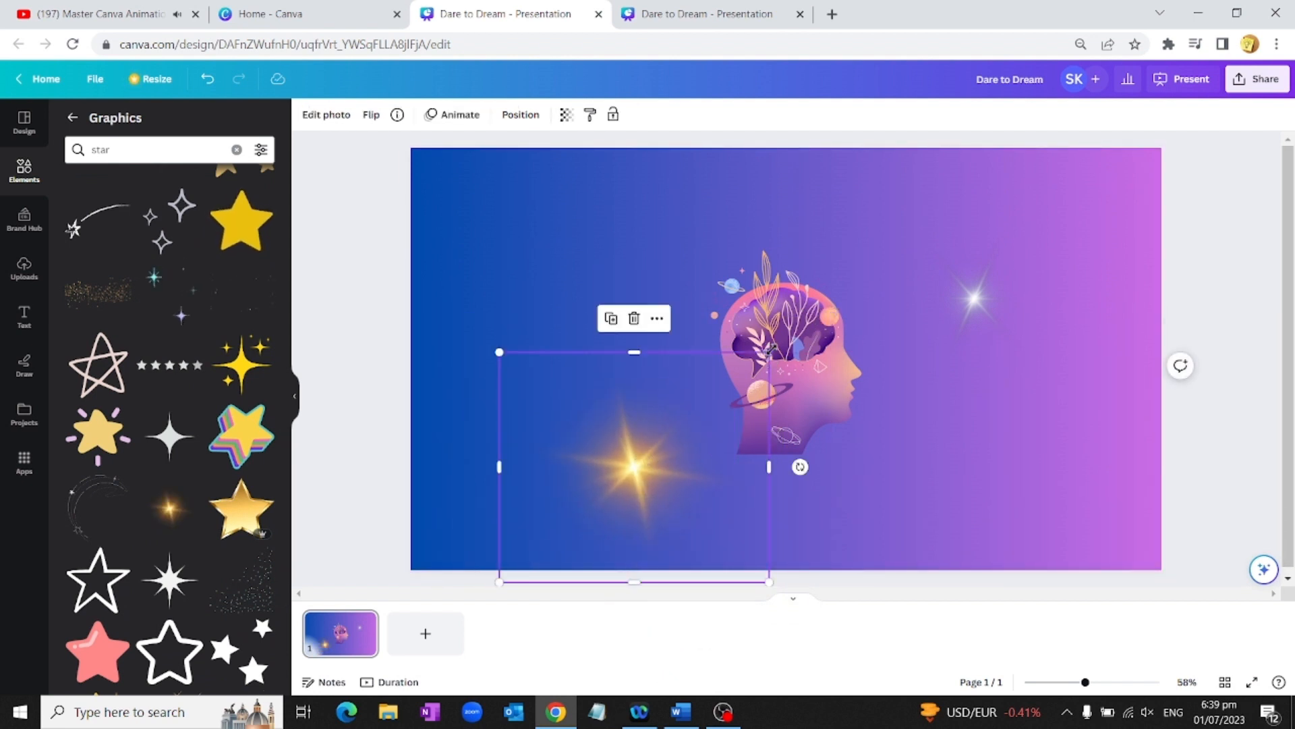
drag(770, 350, 702, 400)
Step: Add a small purple 3D star near the bottom-right corner
scroll(144, 418, down, 3)
scroll(144, 418, down, 10)
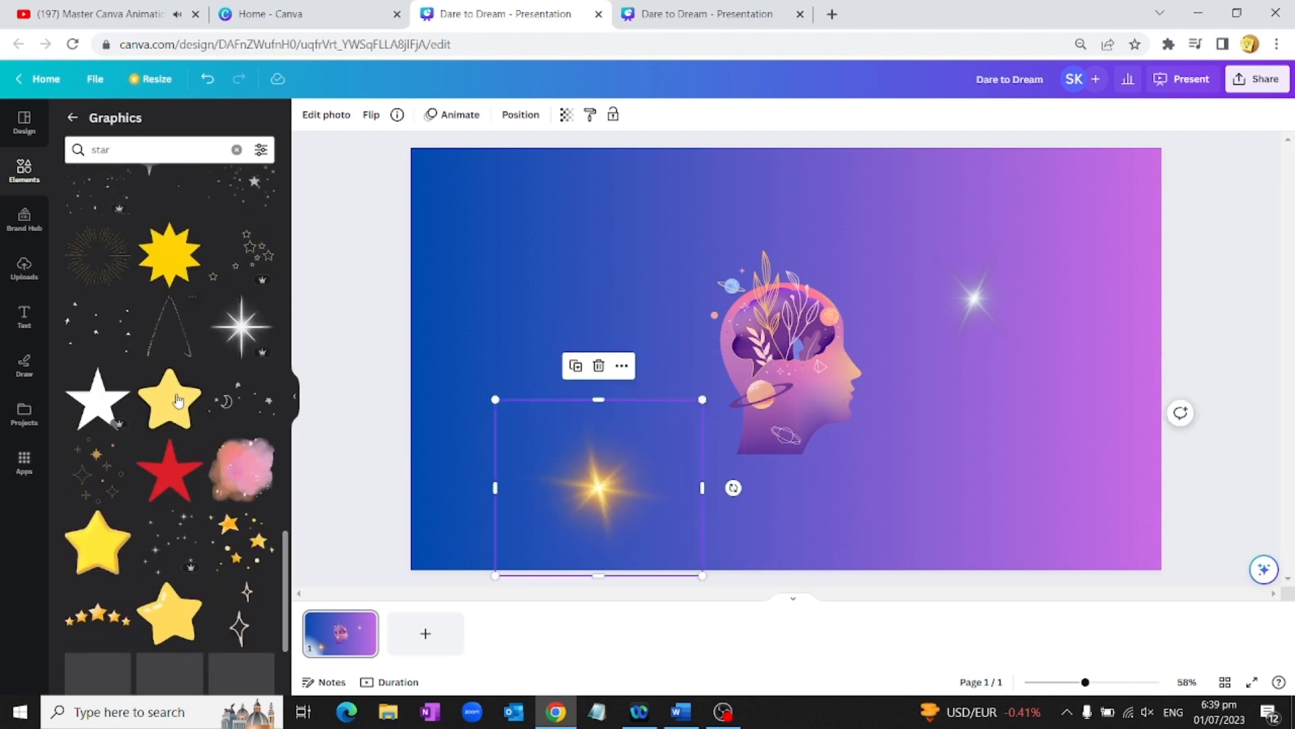
drag(241, 213, 910, 359)
drag(1226, 309, 1036, 495)
drag(954, 552, 957, 458)
drag(1039, 399, 966, 469)
drag(942, 527, 990, 511)
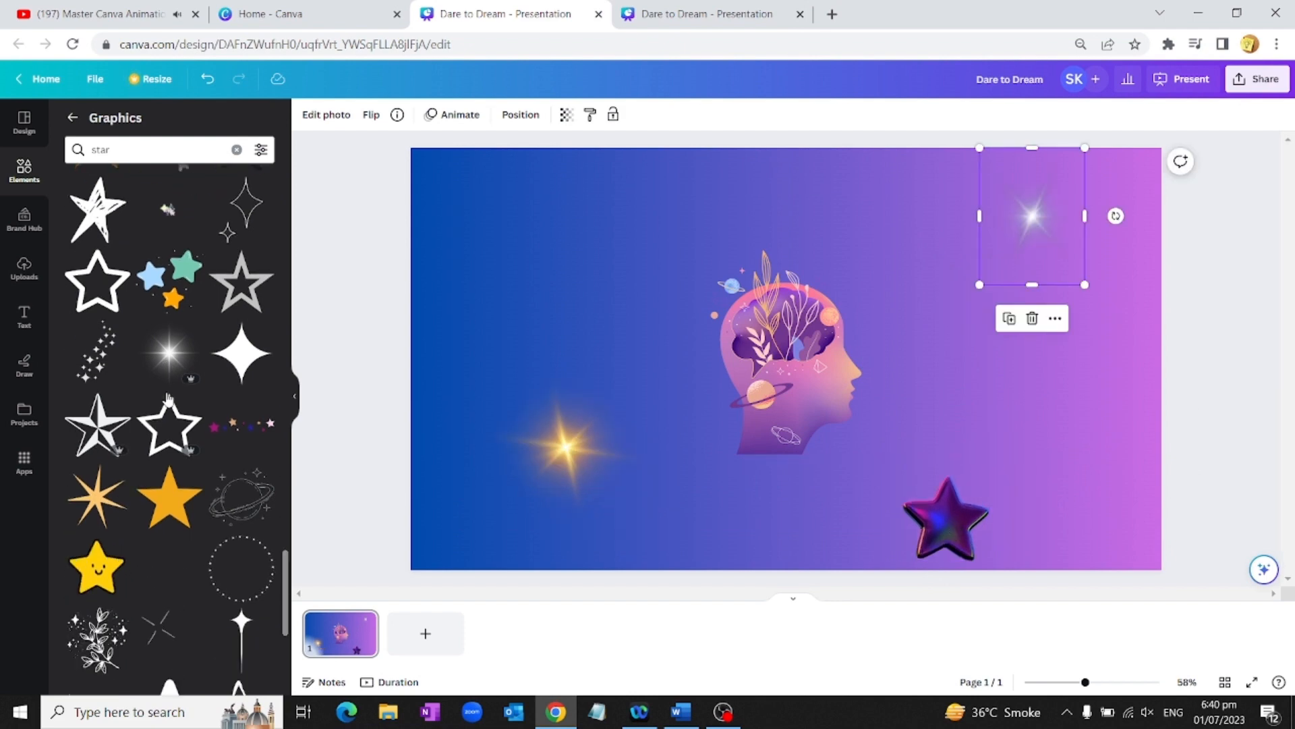
Step: Add a shrunken dark red star near the top left
scroll(168, 398, down, 5)
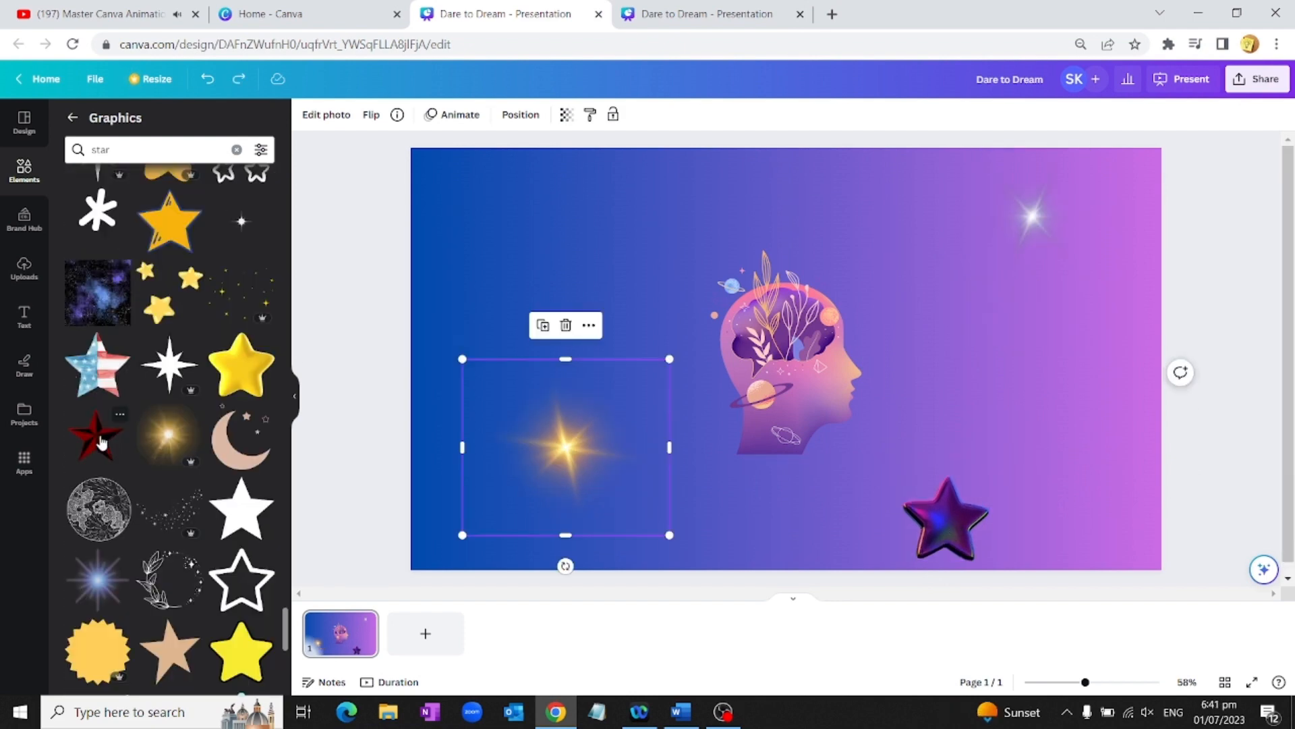
drag(101, 442, 478, 279)
drag(640, 300, 642, 302)
drag(599, 245, 549, 301)
drag(477, 342, 520, 207)
click(765, 496)
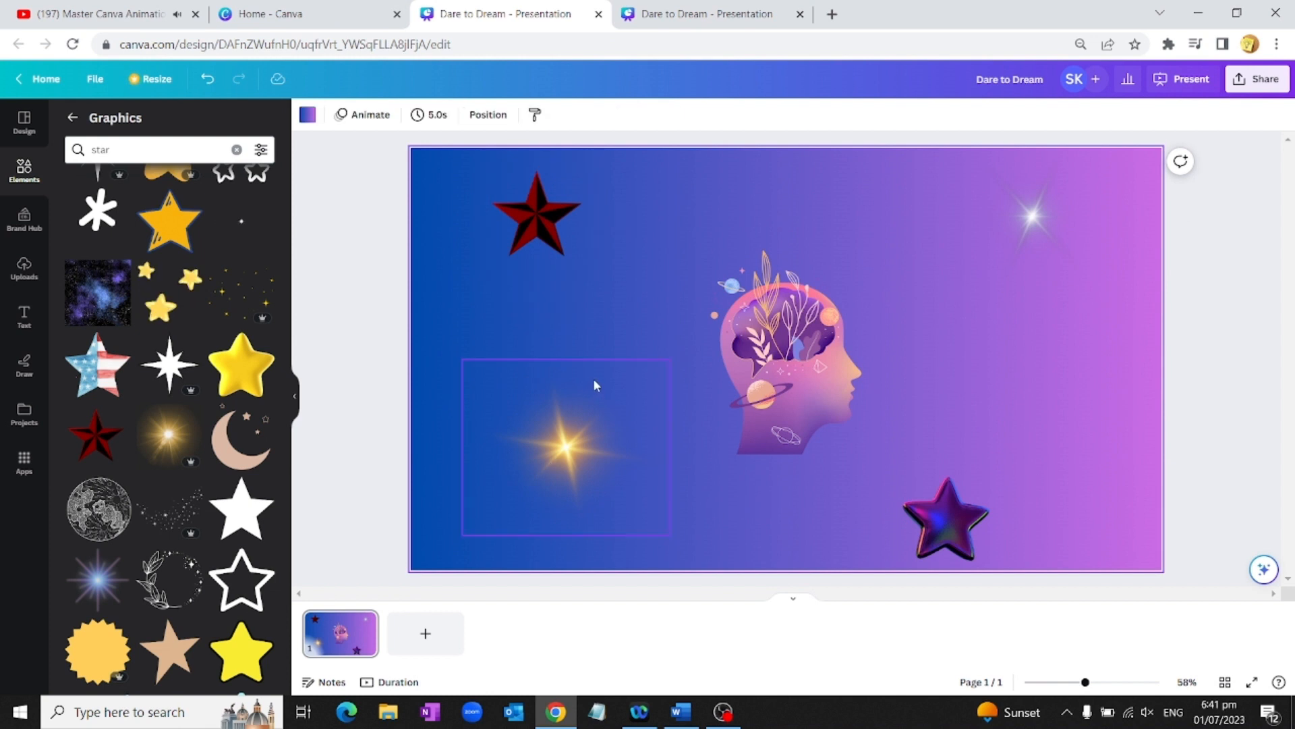
Step: Duplicate page 1 to create an identical second page
right_click(346, 633)
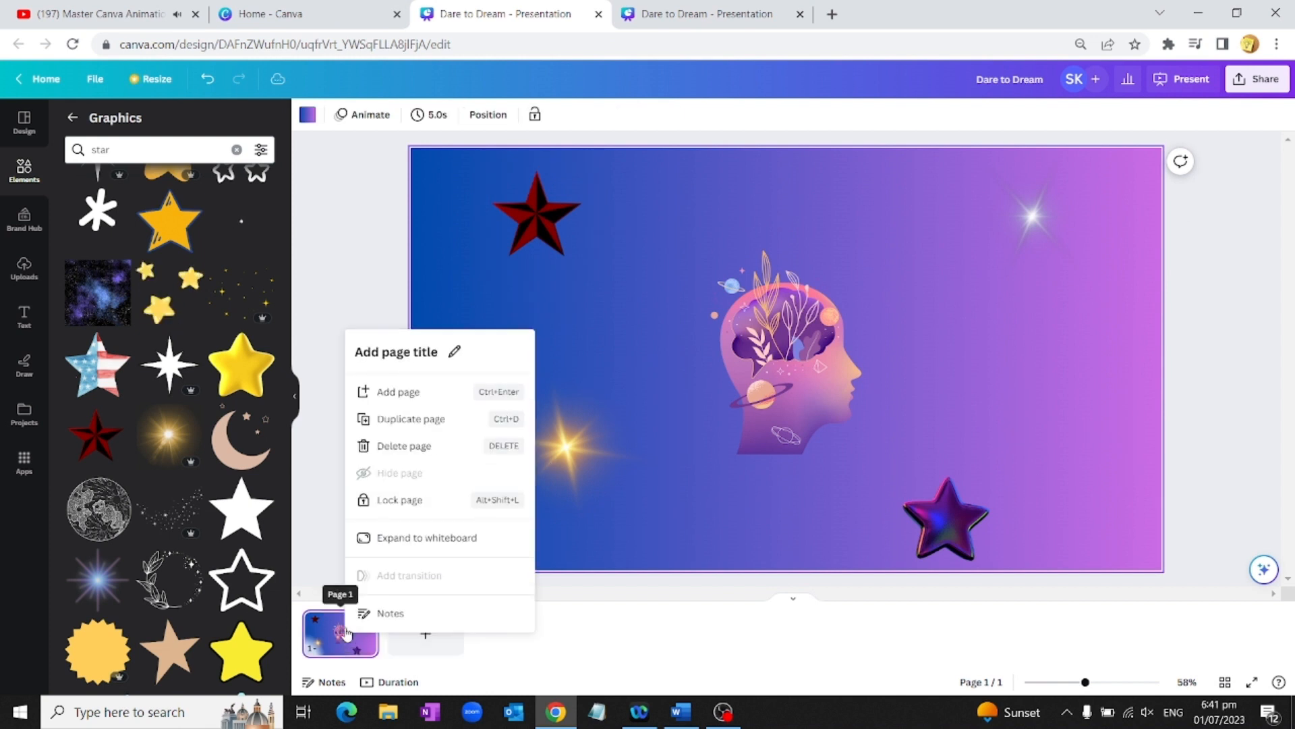
click(403, 424)
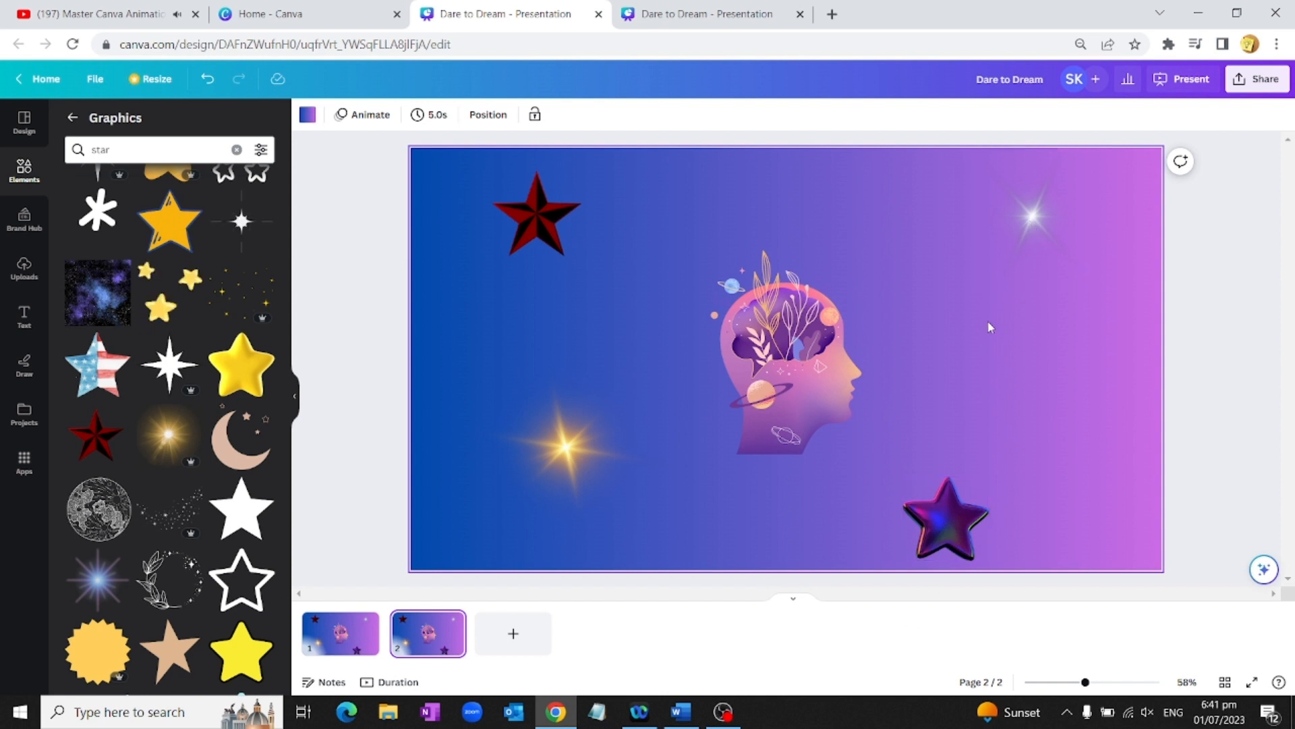
Step: On page 2, move the red star bottom left, white sparkle top left, purple star top right, gold sparkle bottom right
drag(1031, 223, 761, 223)
drag(952, 526, 1030, 233)
drag(570, 456, 1028, 505)
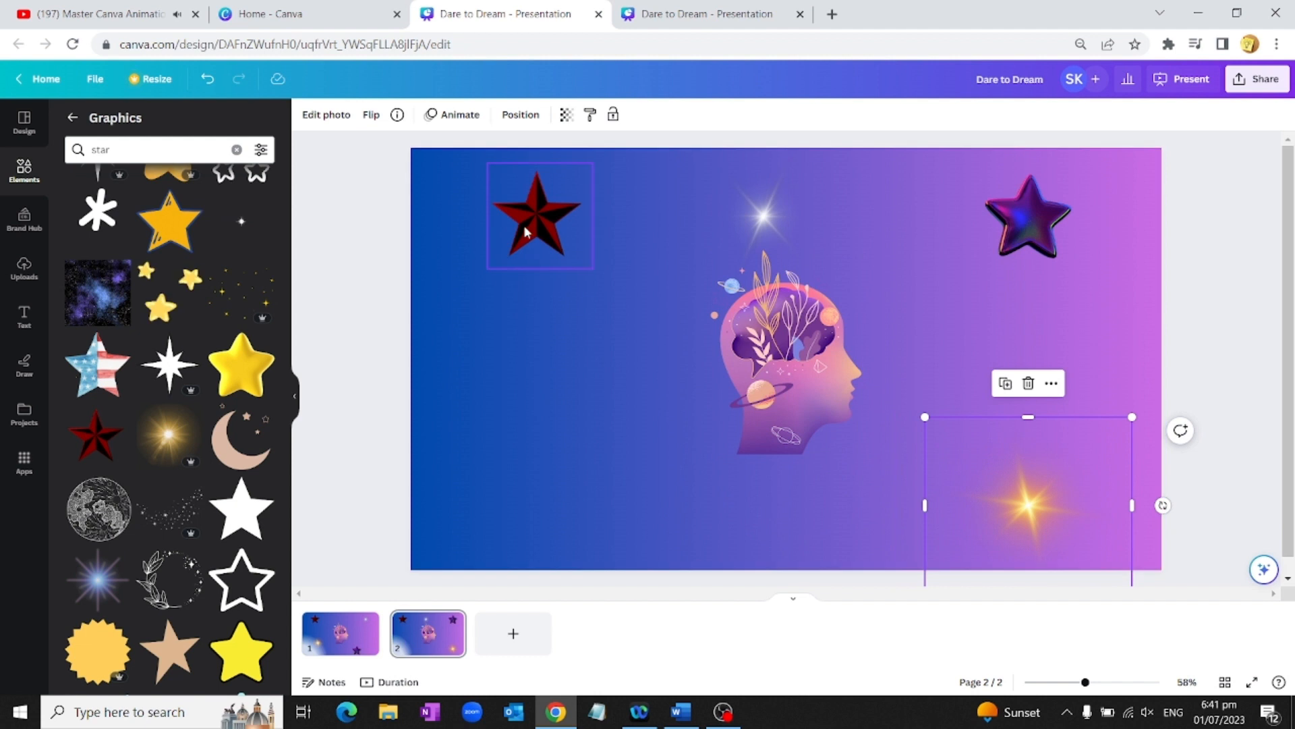
drag(526, 232, 504, 522)
drag(763, 220, 517, 214)
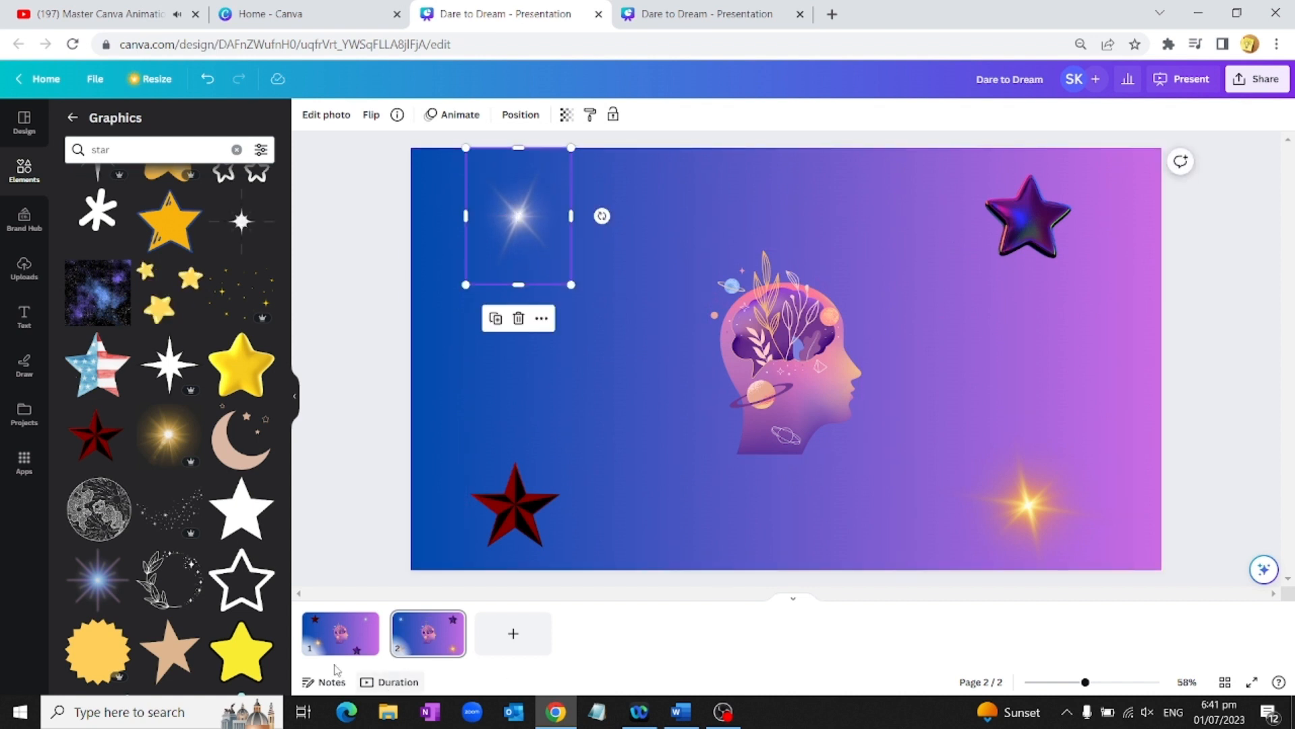
click(350, 641)
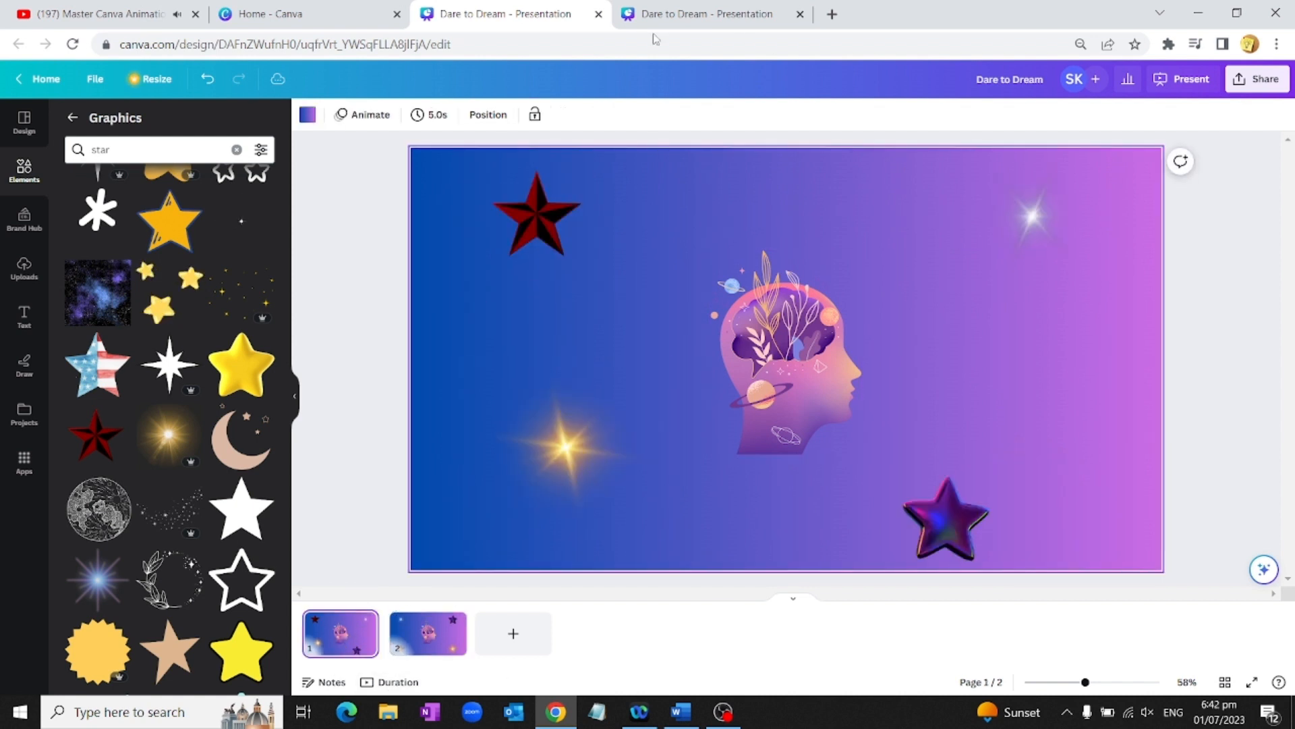
Step: Set every page's duration to 1.5 seconds and bring up transitions between pages 1 and 2
click(432, 116)
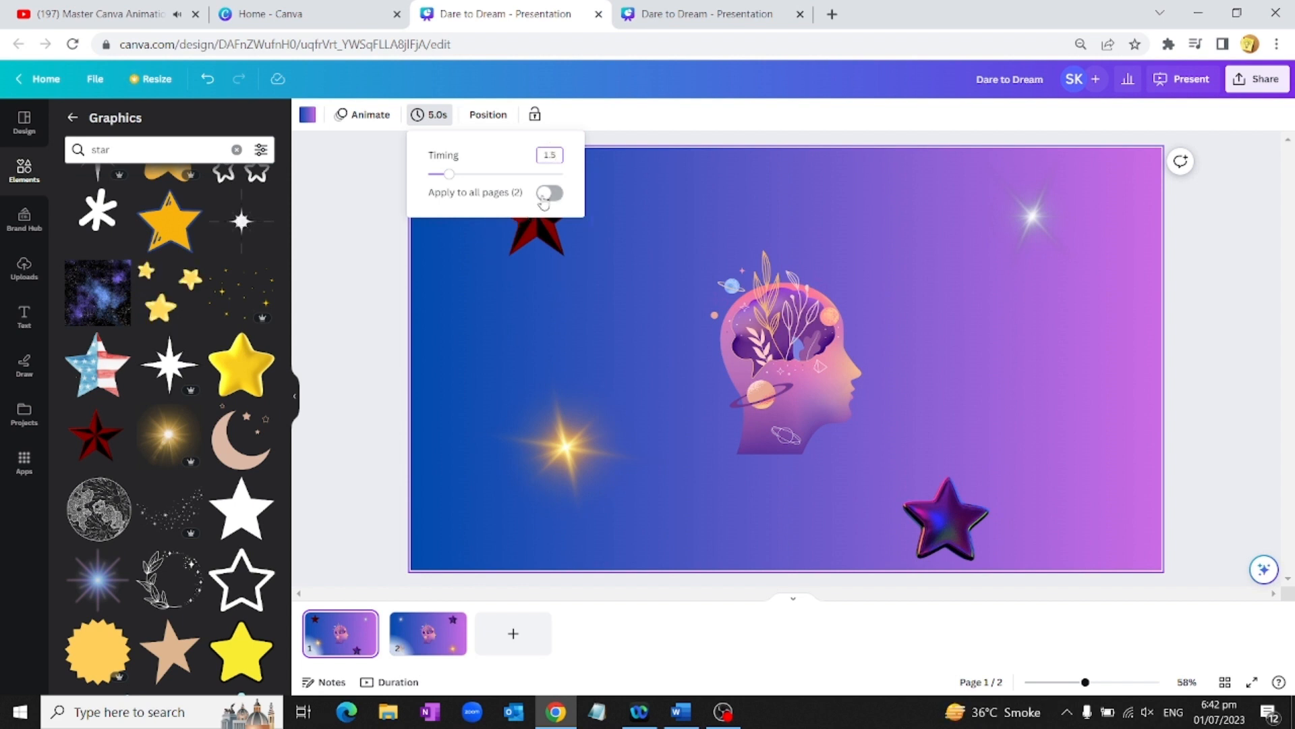
click(545, 195)
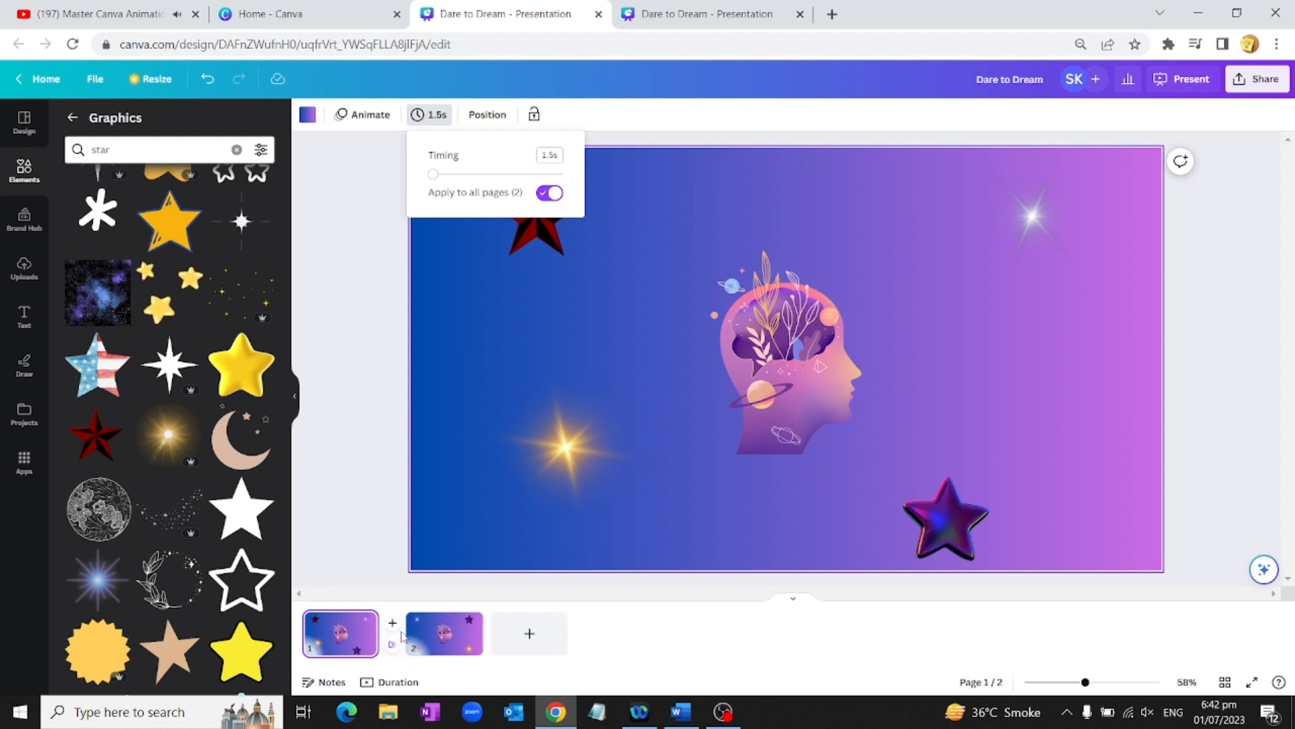
click(372, 518)
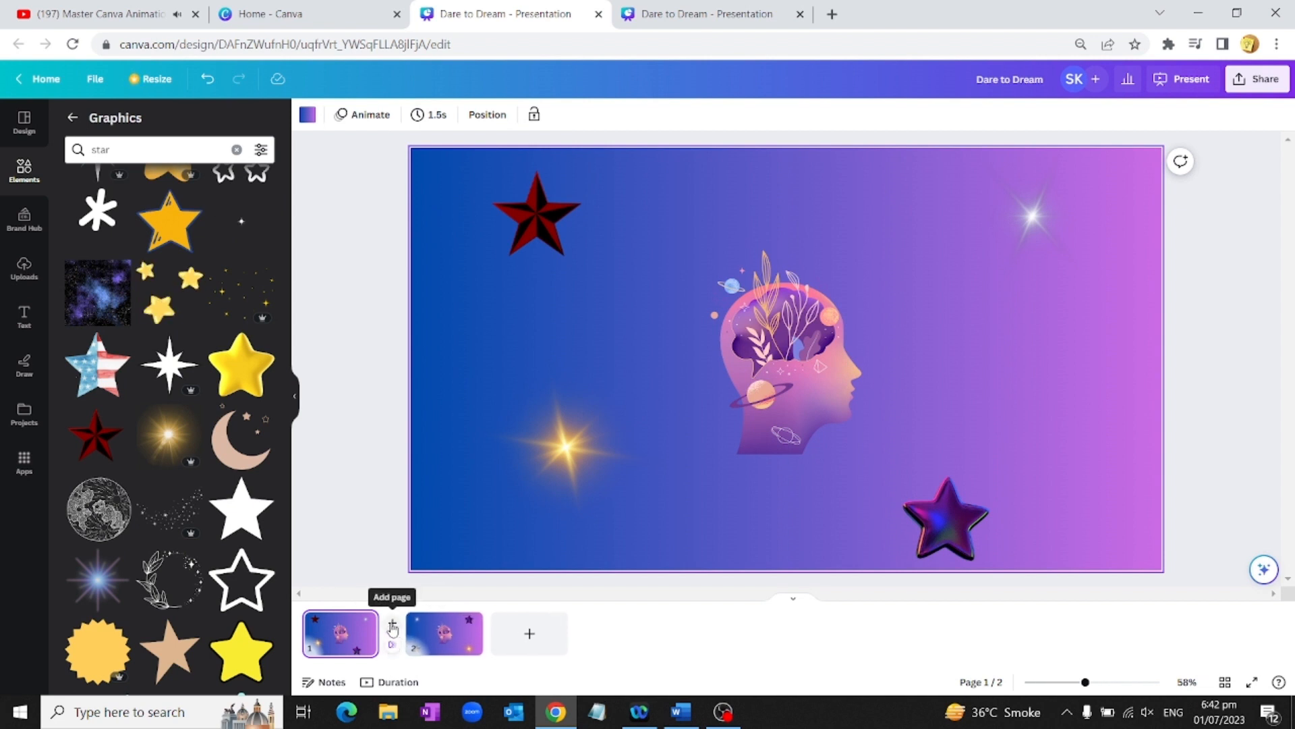
click(390, 648)
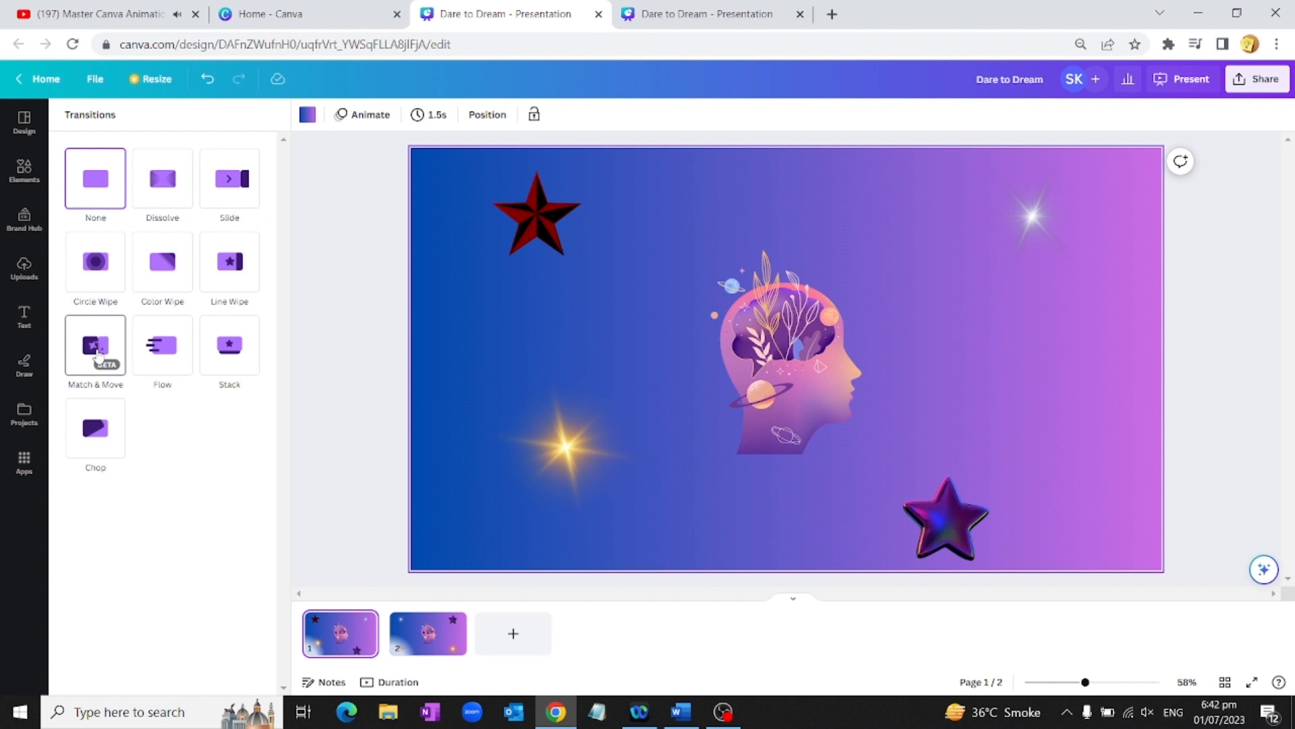
Step: Apply a Match & Move transition, then duplicate pages 1–2 twice to make six pages
click(97, 351)
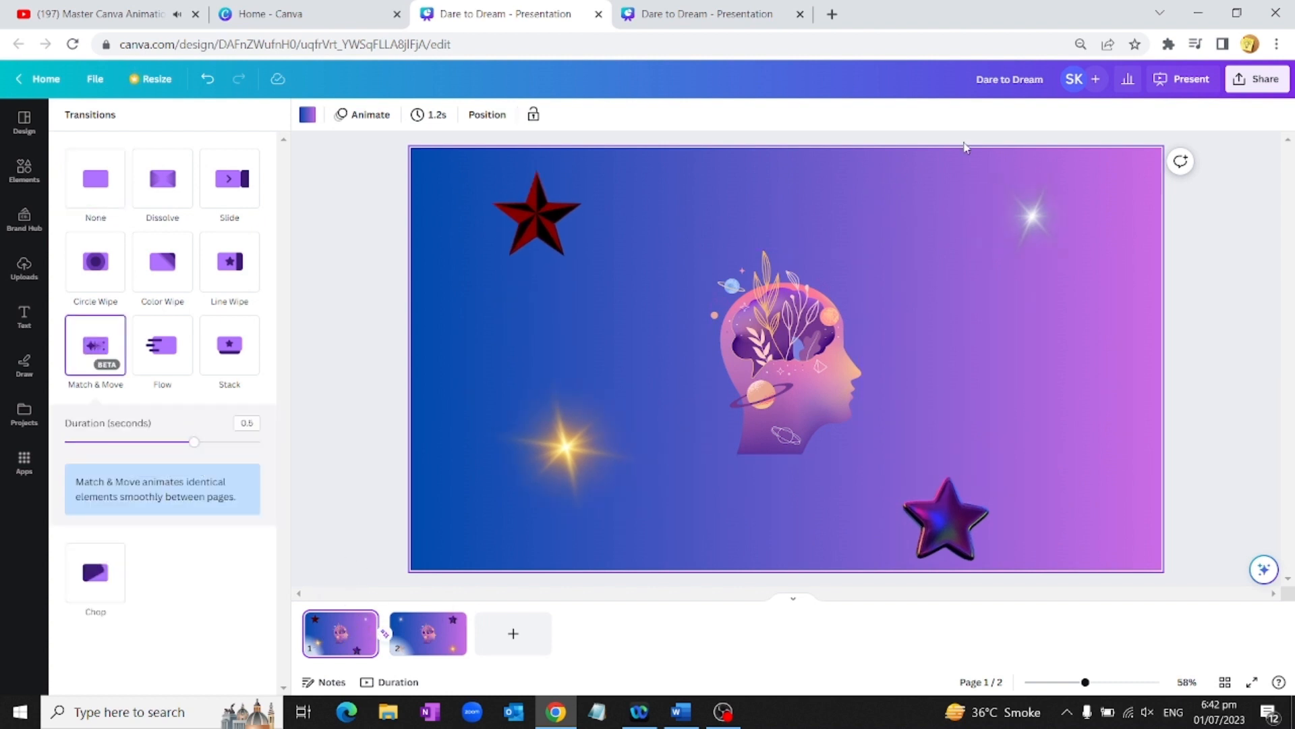
right_click(344, 631)
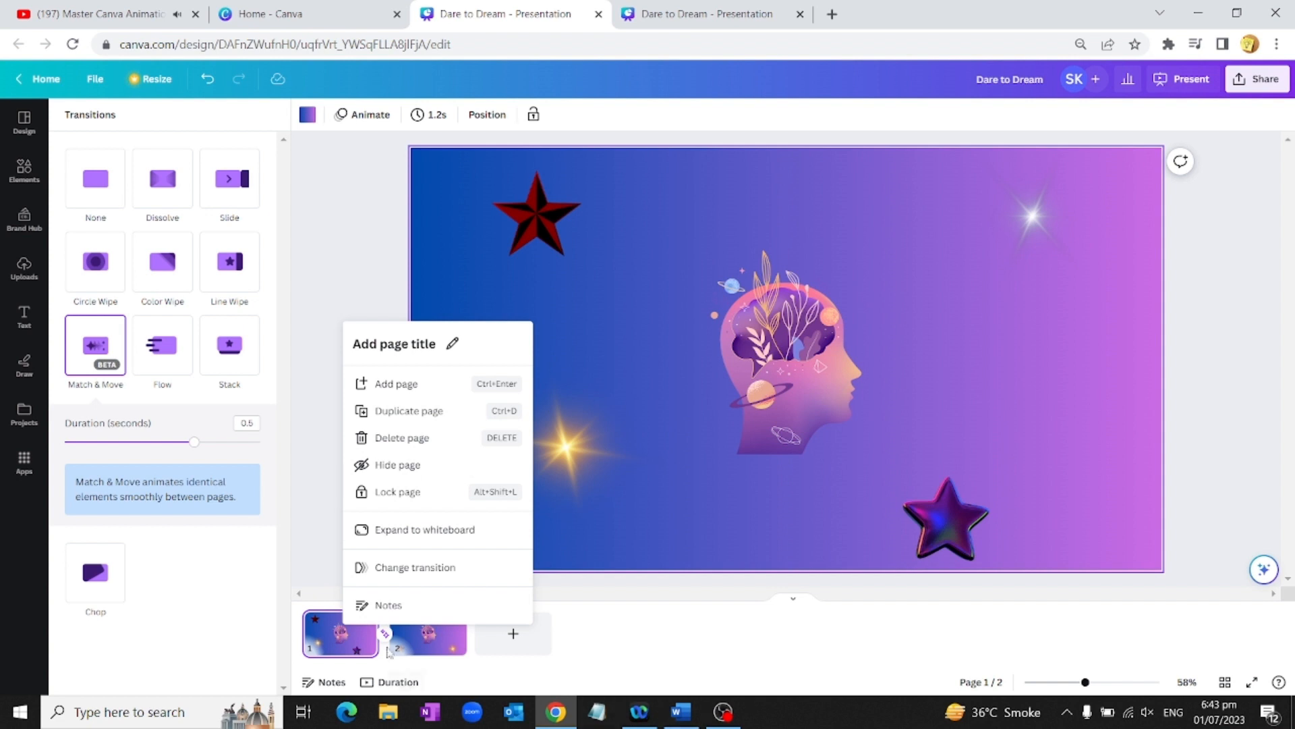
shift+click(433, 631)
right_click(433, 631)
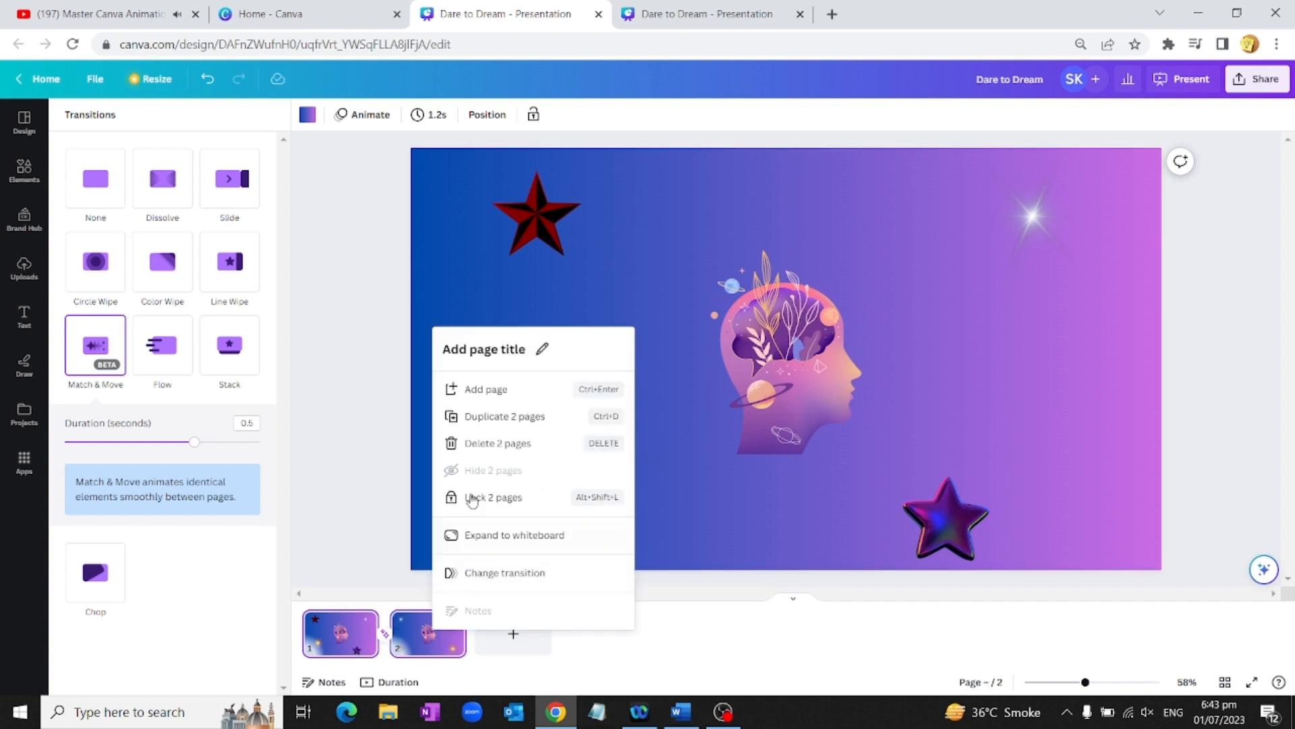
click(502, 417)
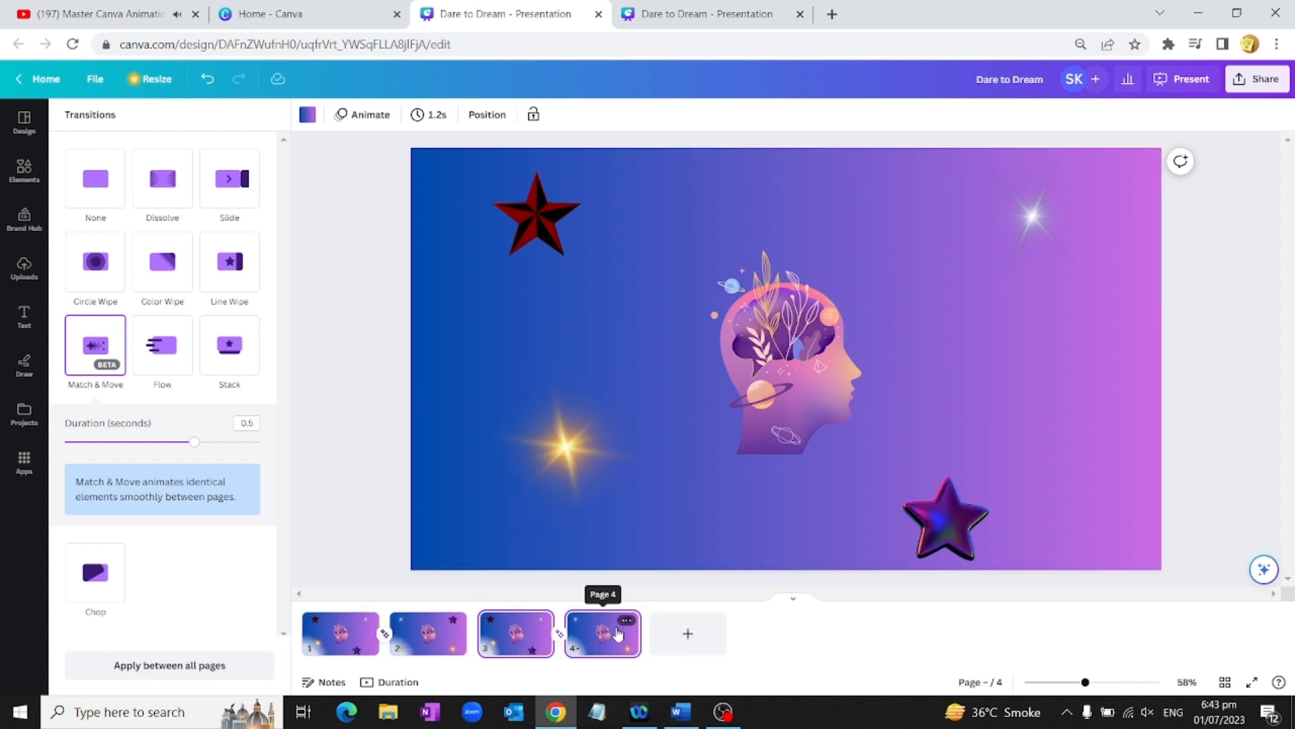
right_click(618, 633)
click(697, 420)
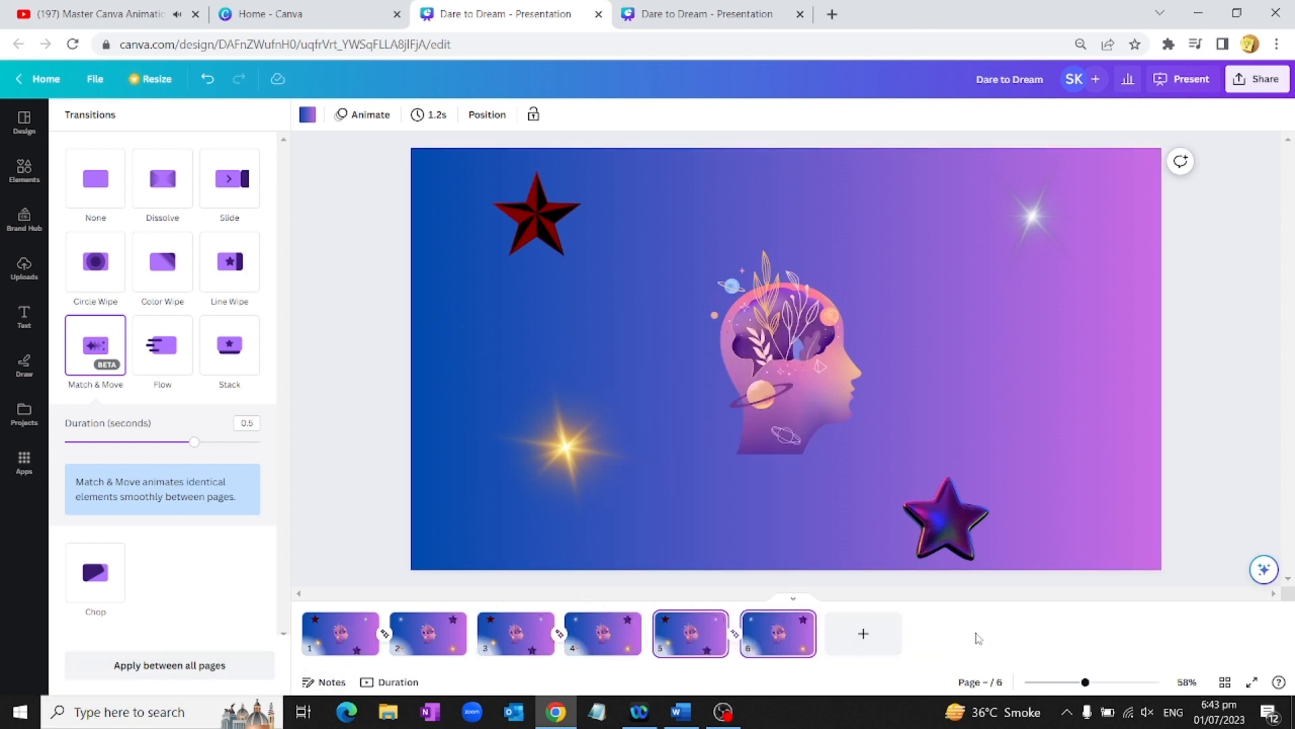
Step: Play the six-page animation twice in timeline view, then switch to the finished Dare to Dream tab
click(391, 681)
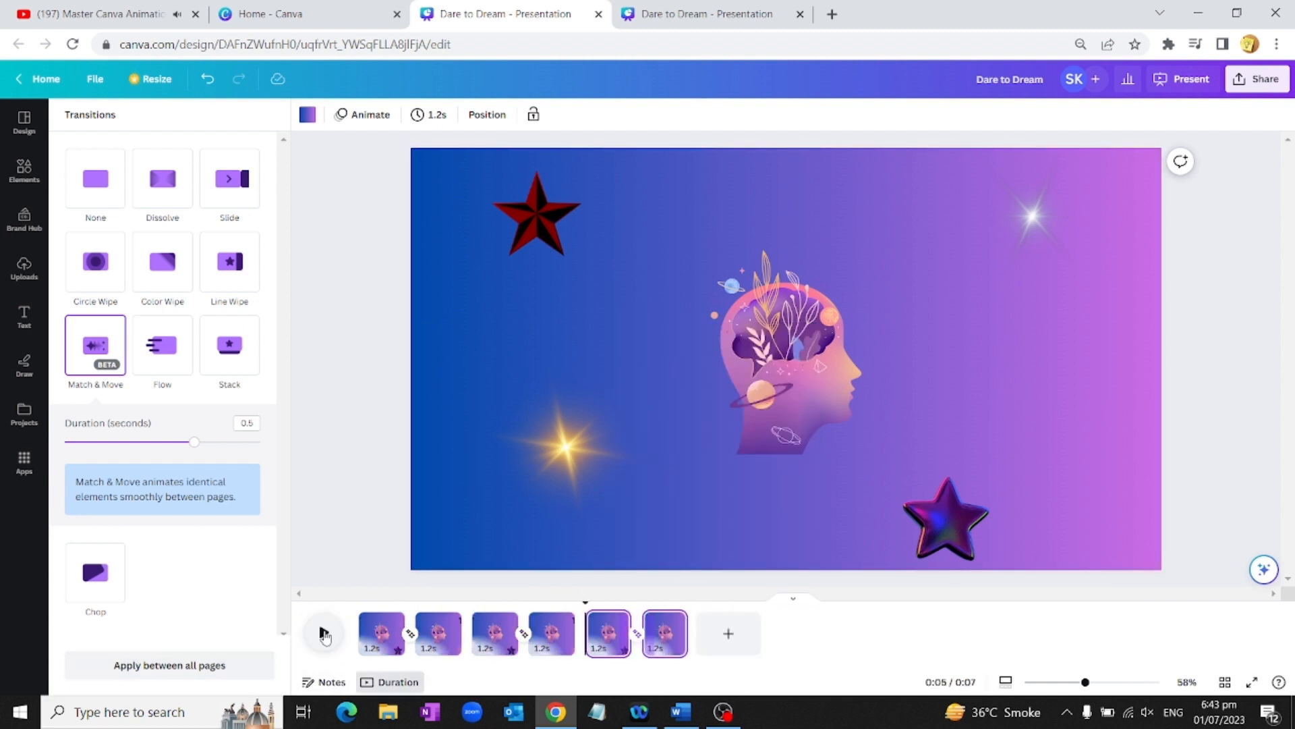
click(323, 633)
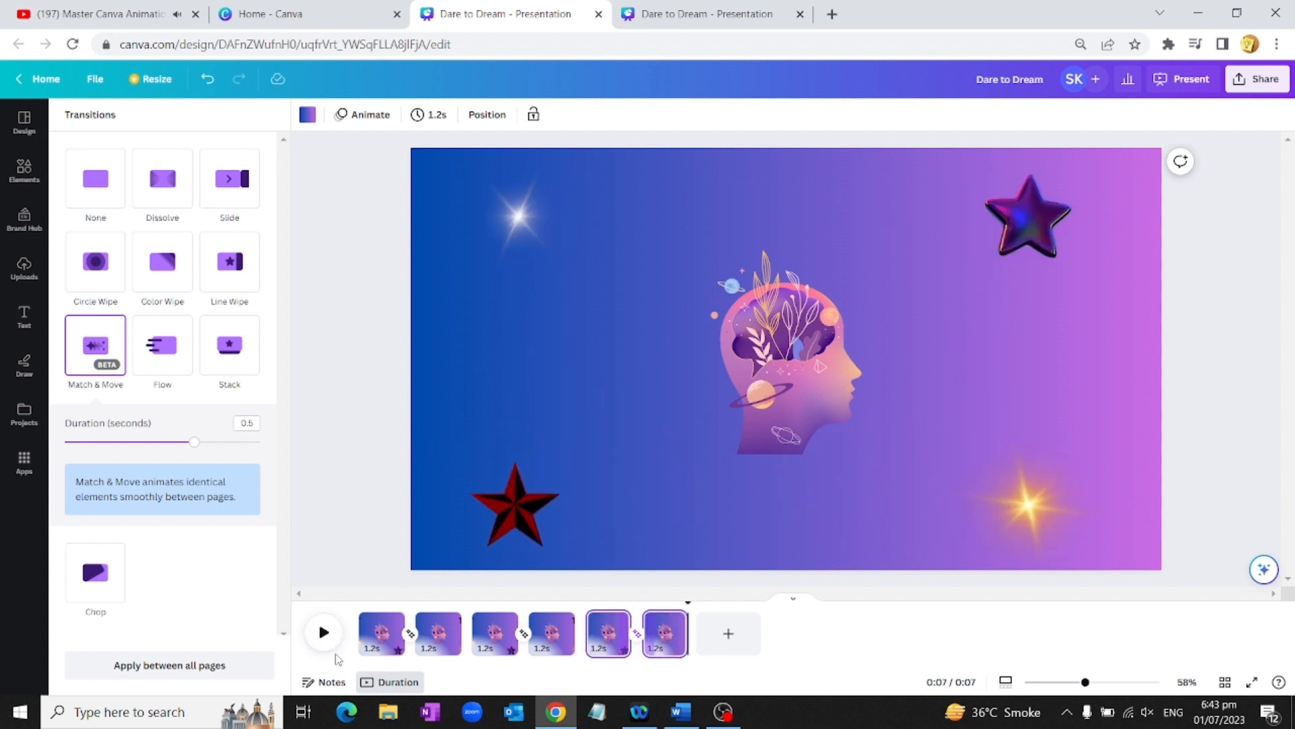
click(322, 634)
click(715, 18)
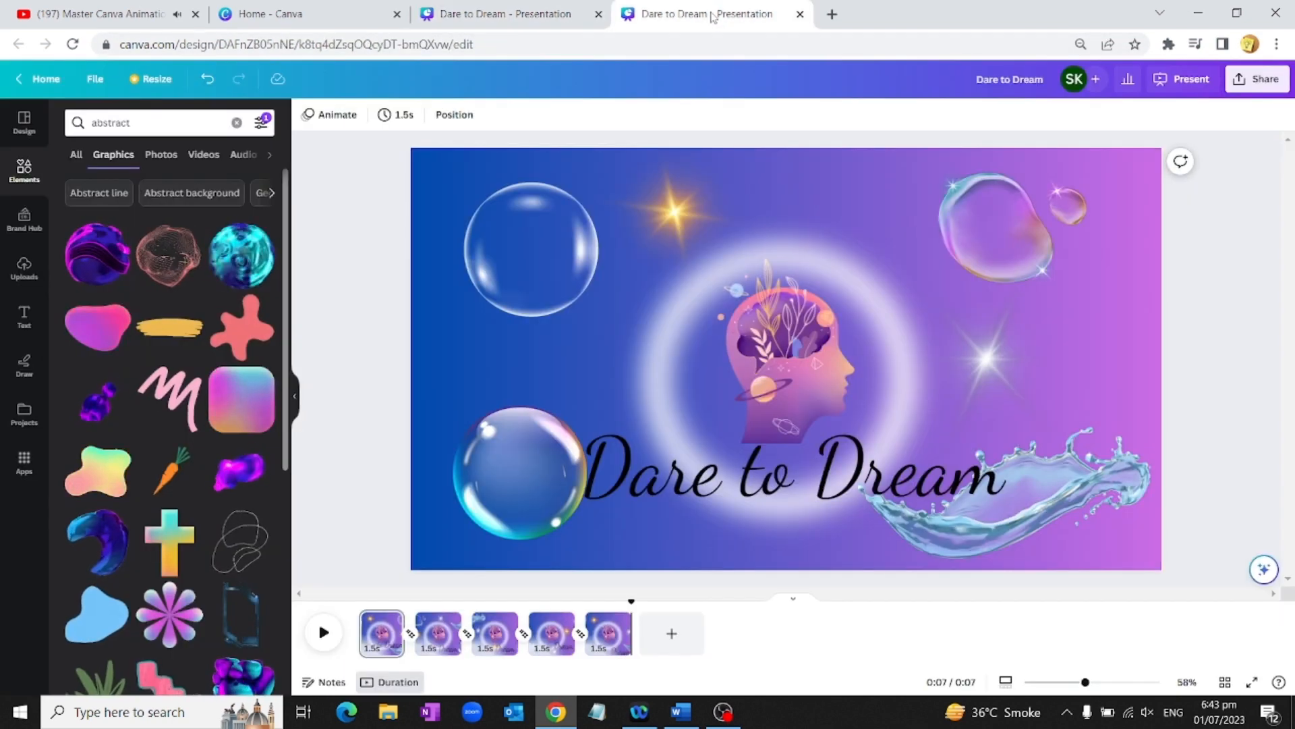
click(324, 634)
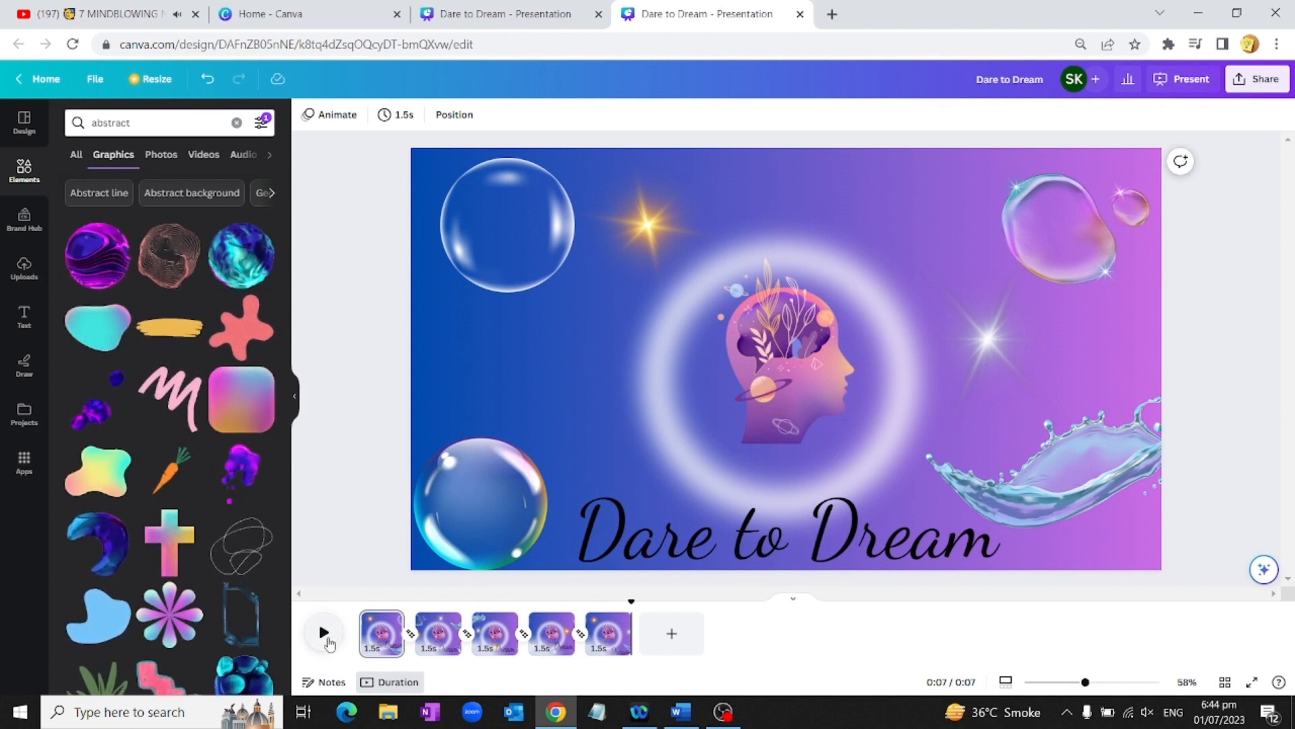
click(326, 637)
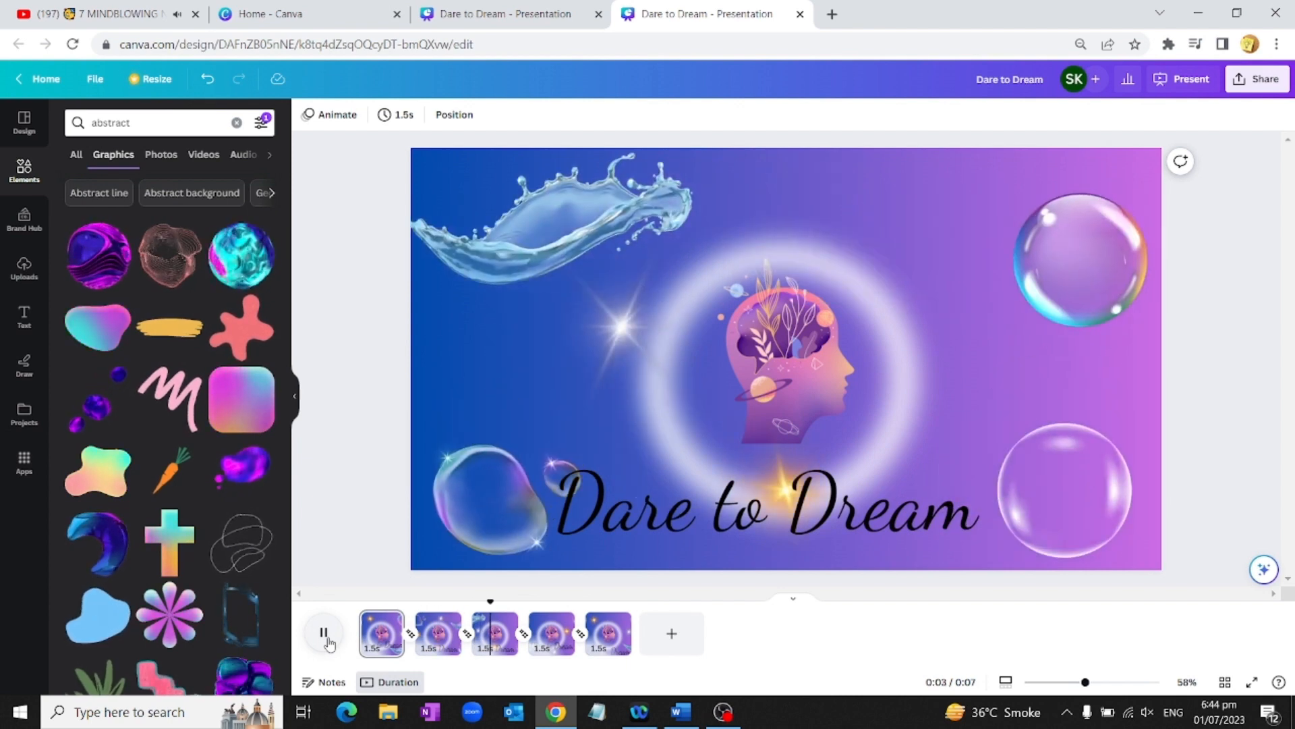
click(325, 633)
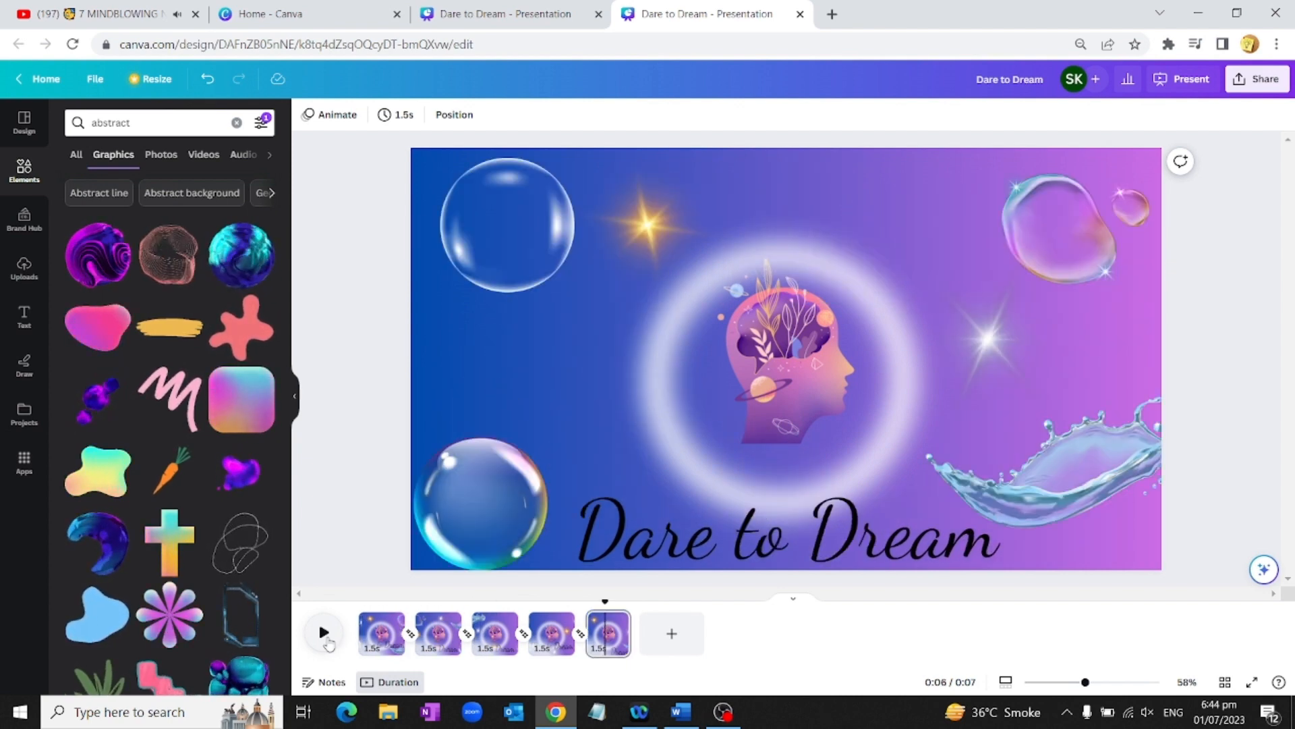